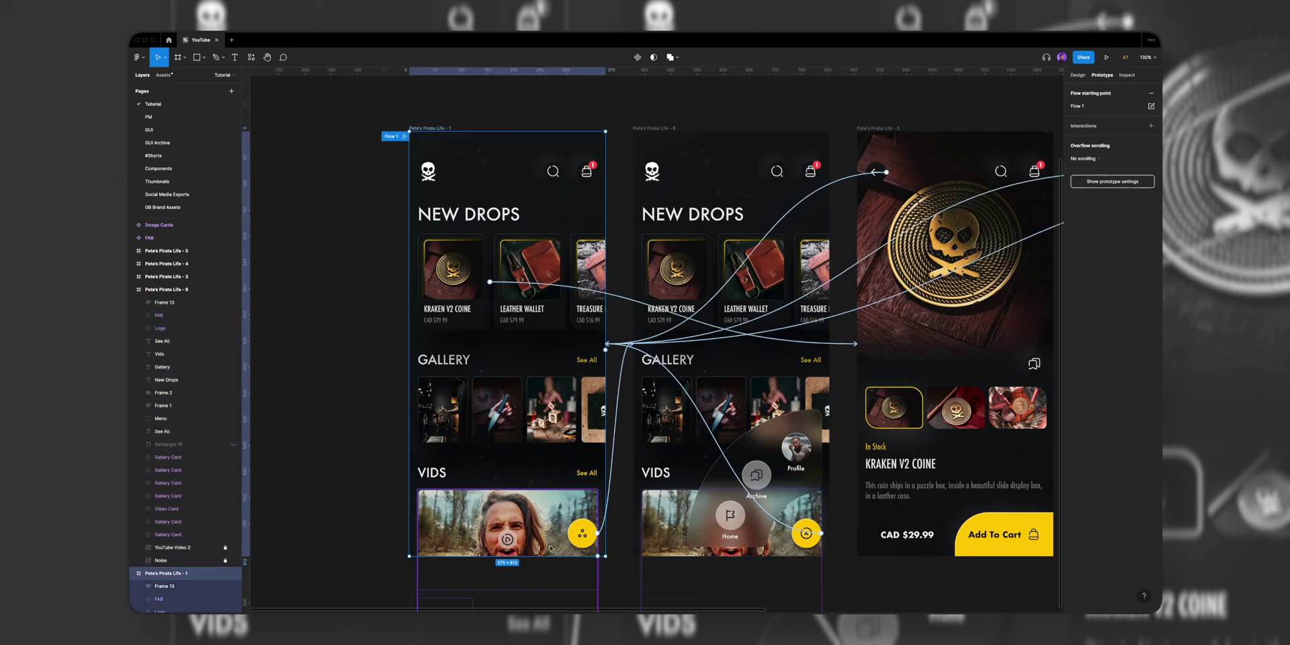
Inspect the second home screen frame and the three Kraken product screen frames
click(662, 133)
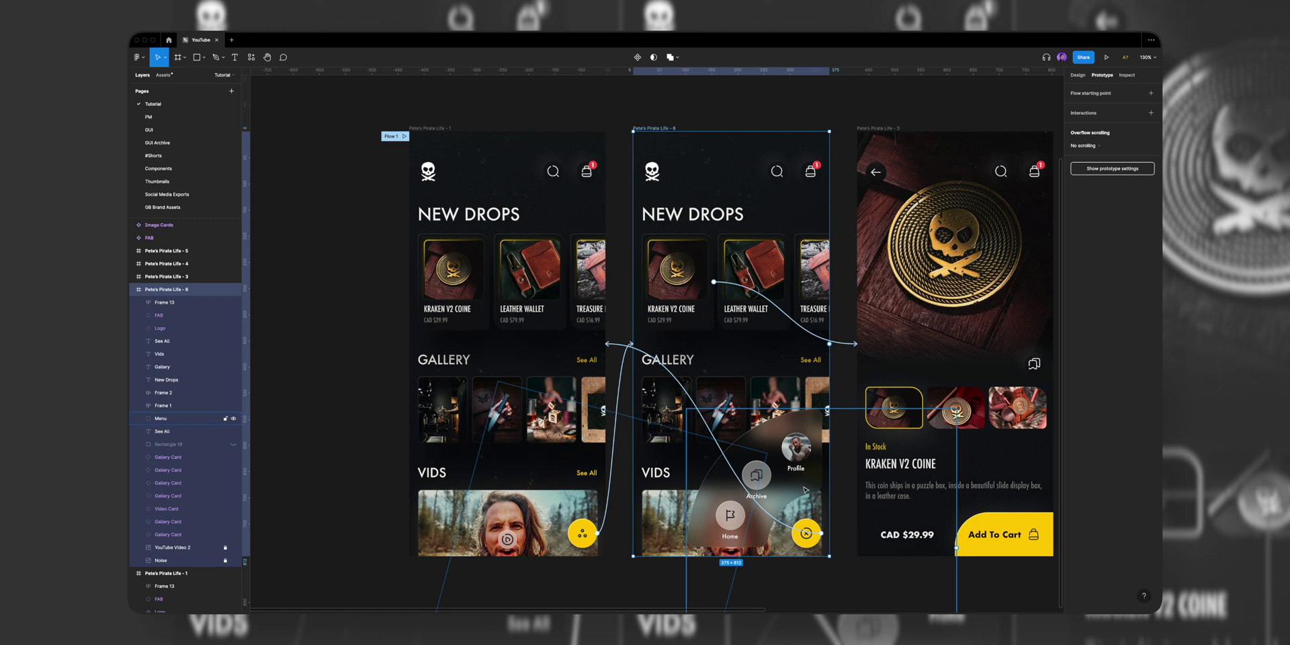
click(689, 112)
scroll(739, 202, right, 10)
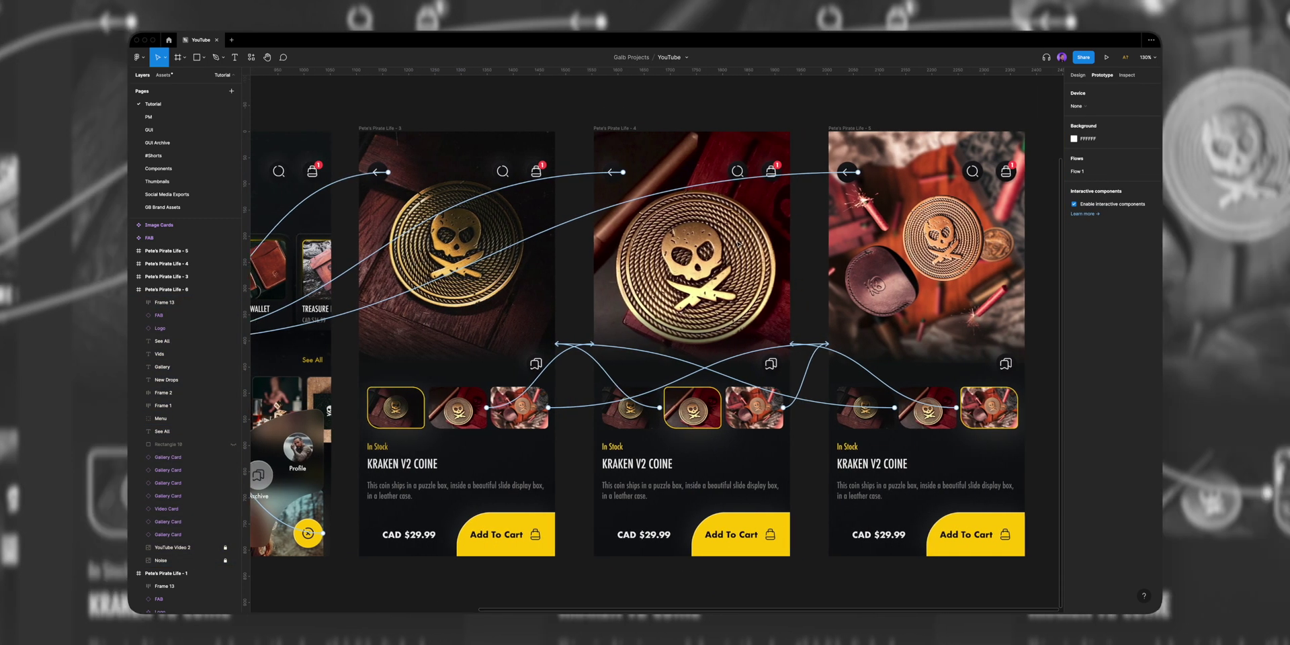
click(397, 128)
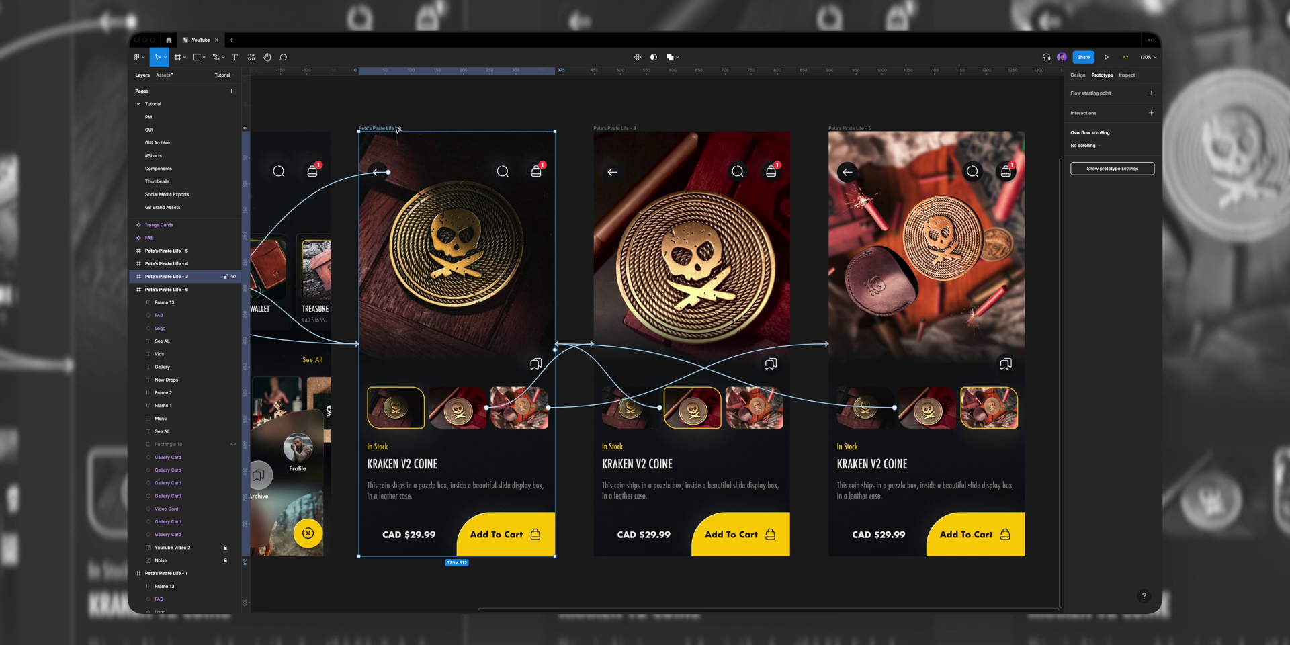
click(615, 127)
click(872, 129)
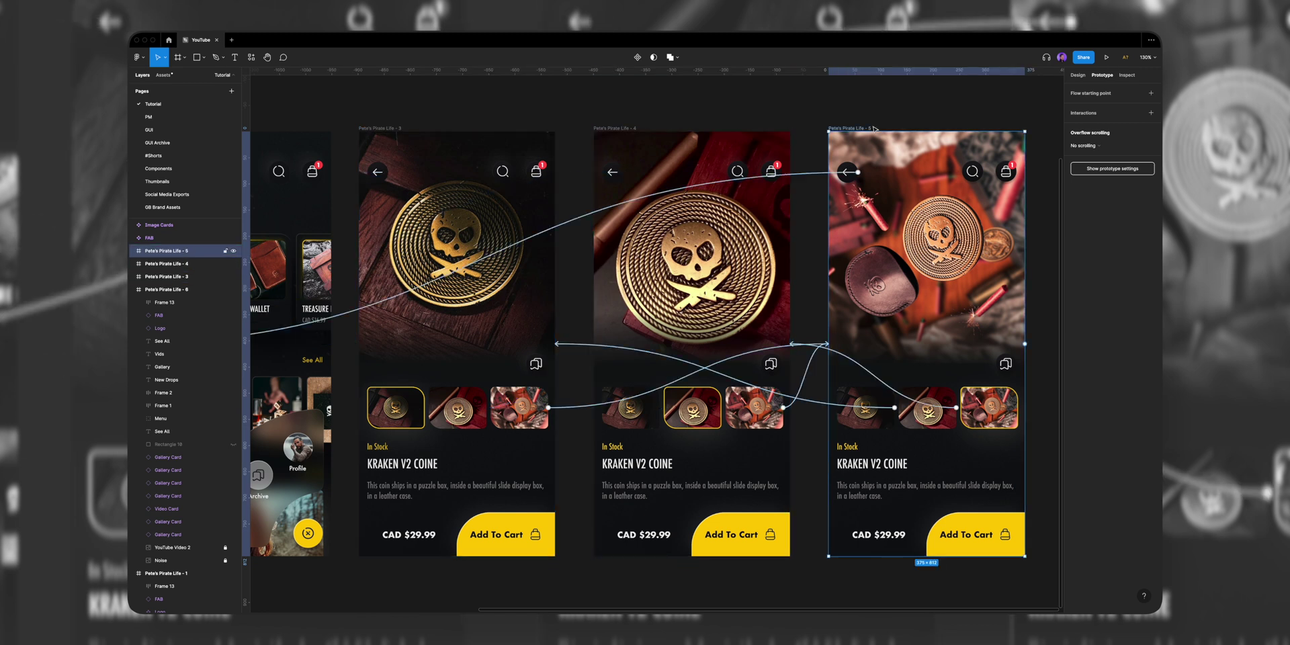
Zoom out to fit every frame and switch the canvas to outline view
key(Escape)
key(shift+1)
key(super+y)
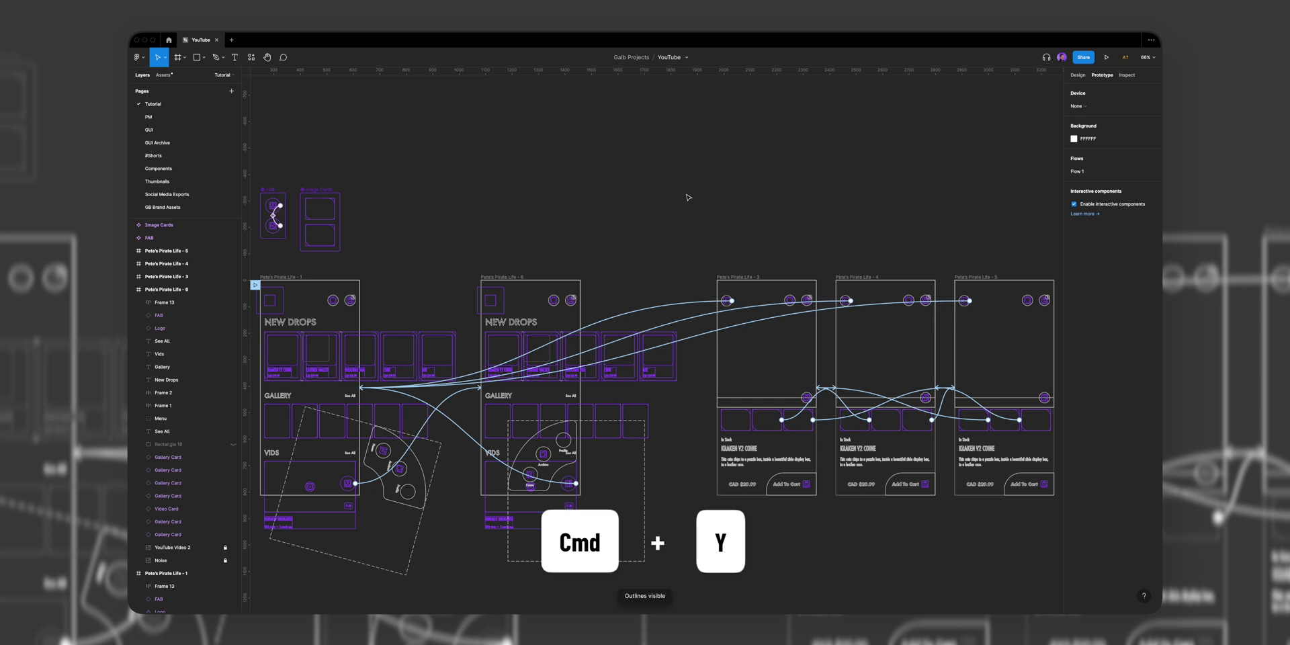
scroll(688, 197, down, 3)
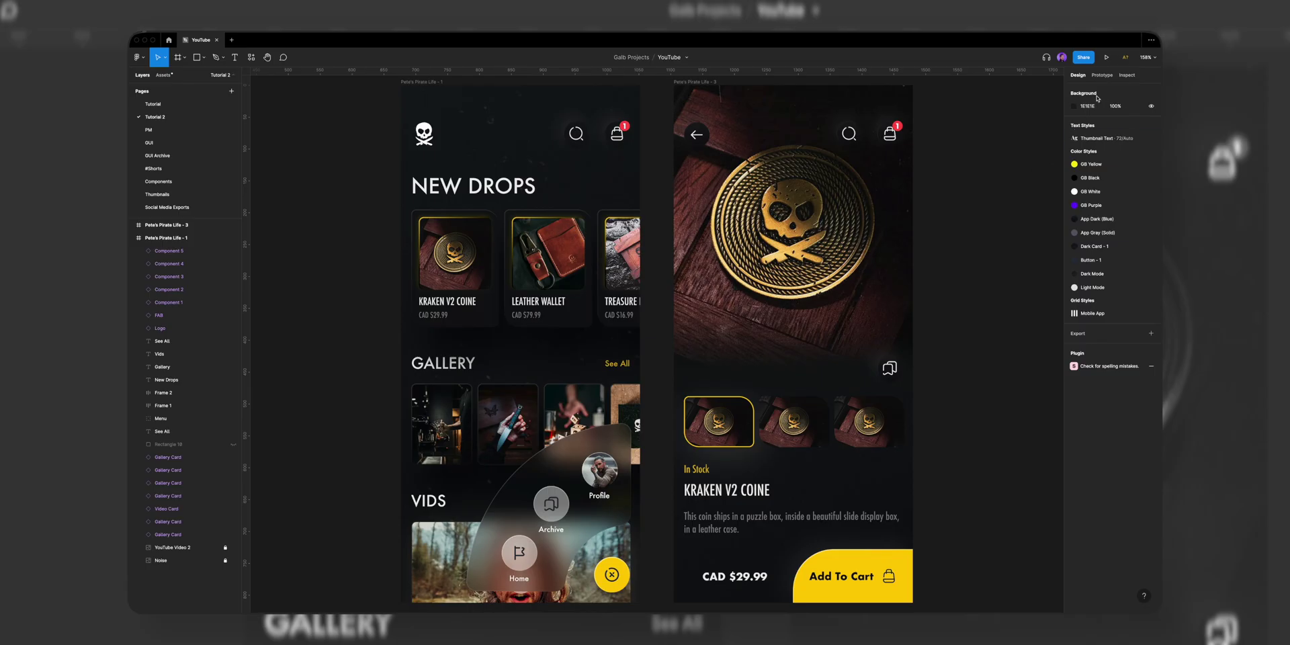
Link the KRAKEN V2 COINE card to the Pete's Pirate Life - 3 screen on click
click(1102, 75)
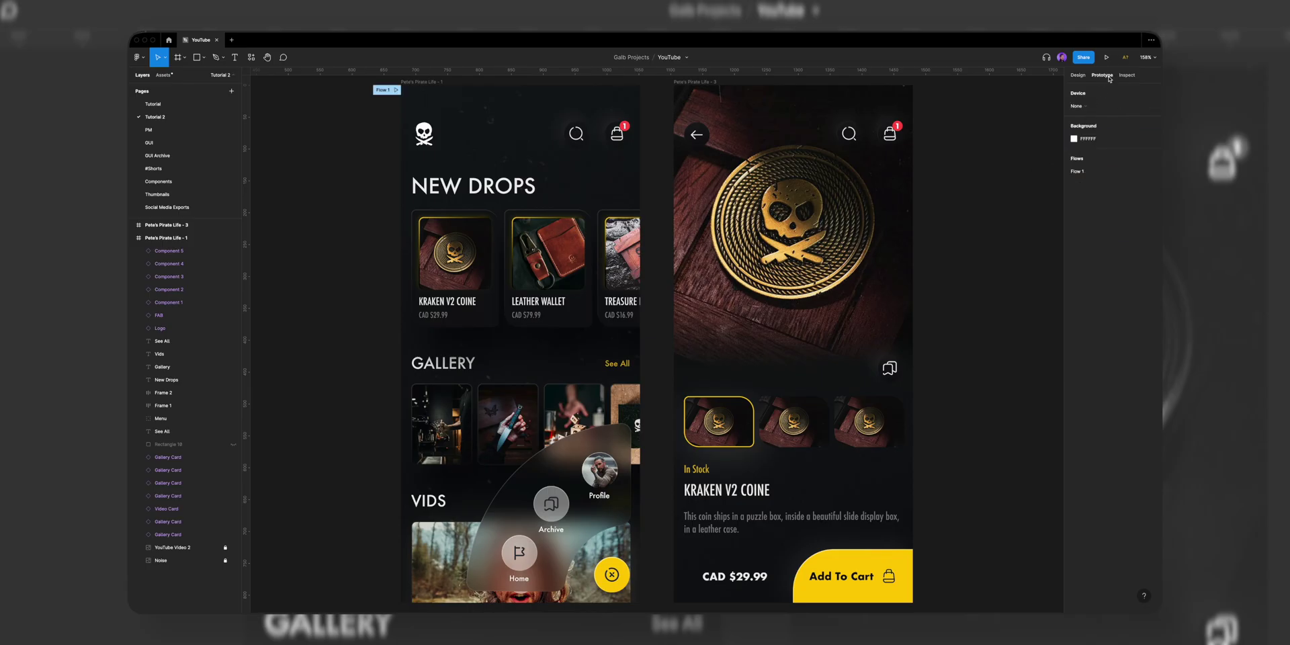
click(463, 263)
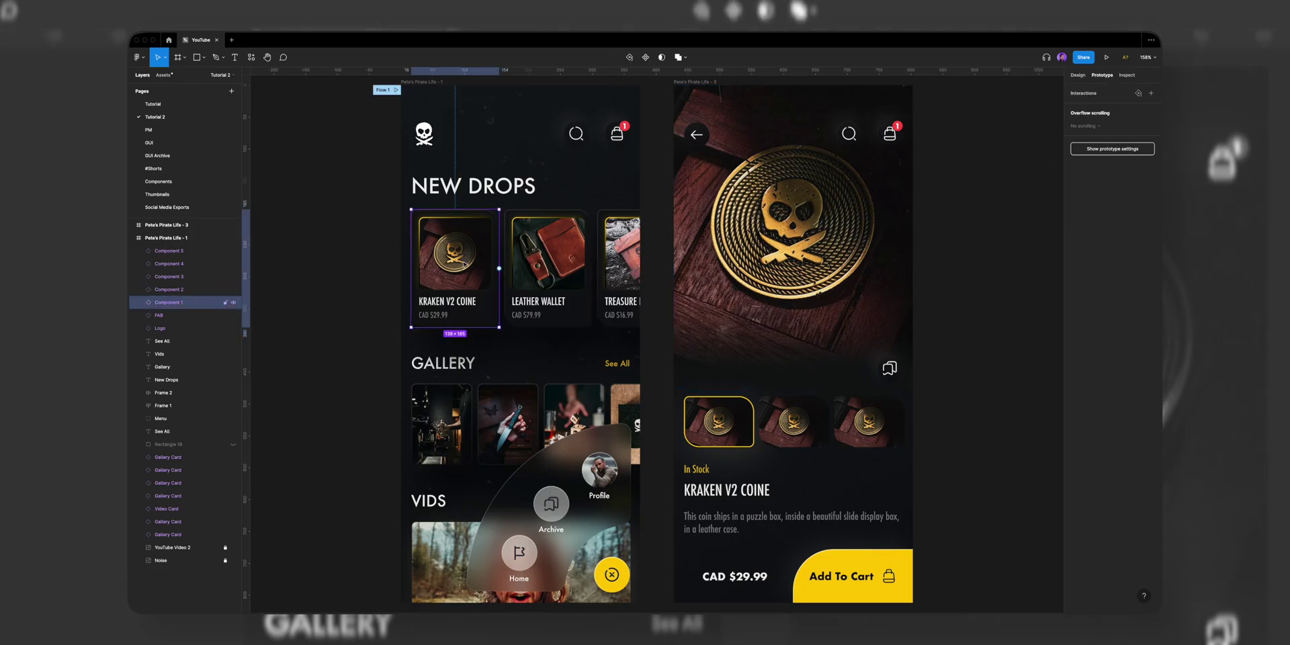
drag(499, 269, 722, 274)
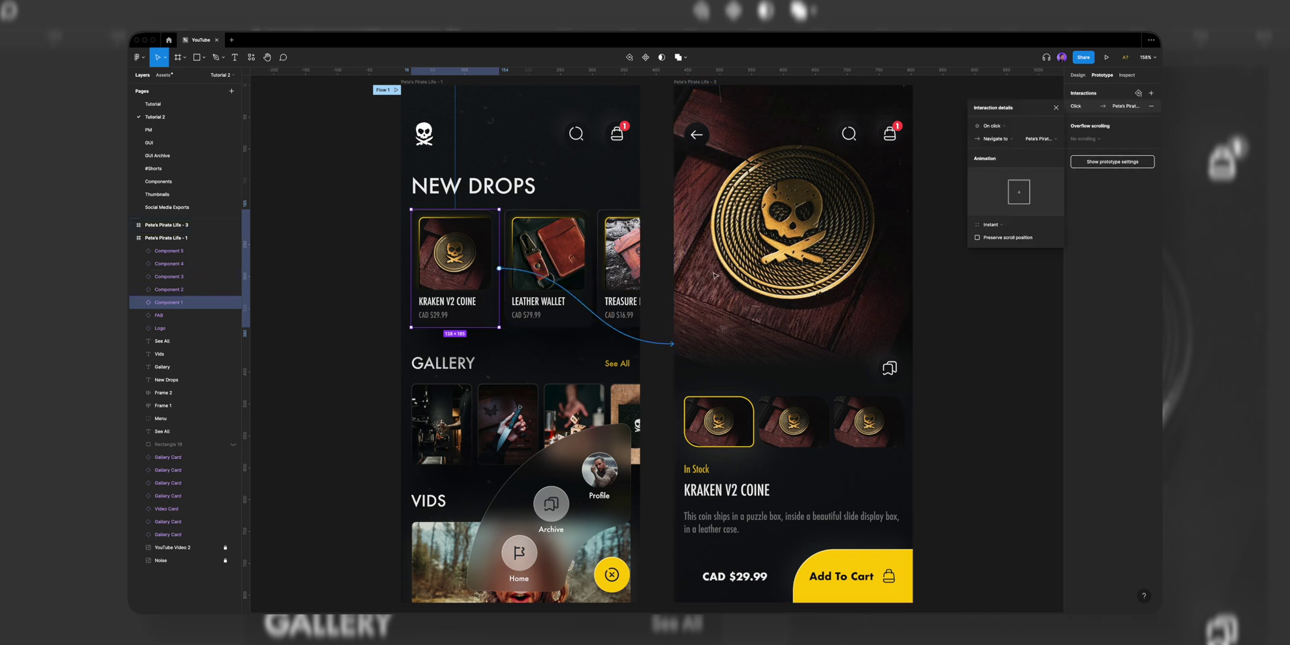
click(1001, 125)
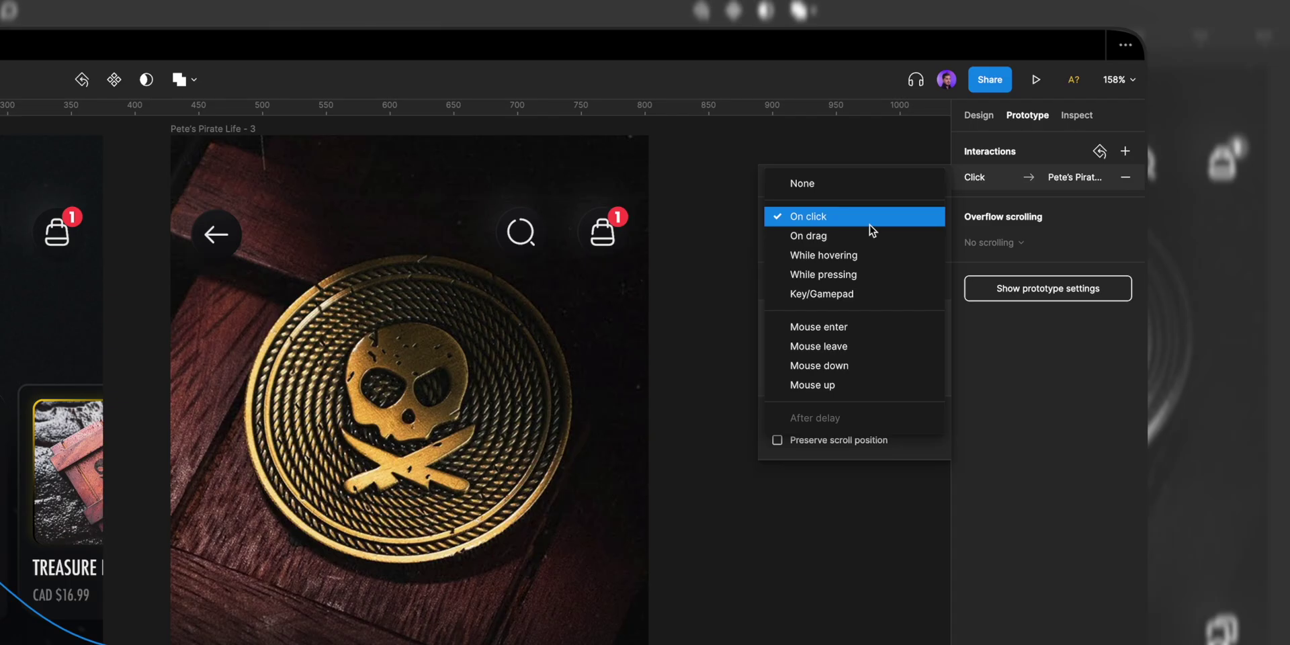
click(1020, 129)
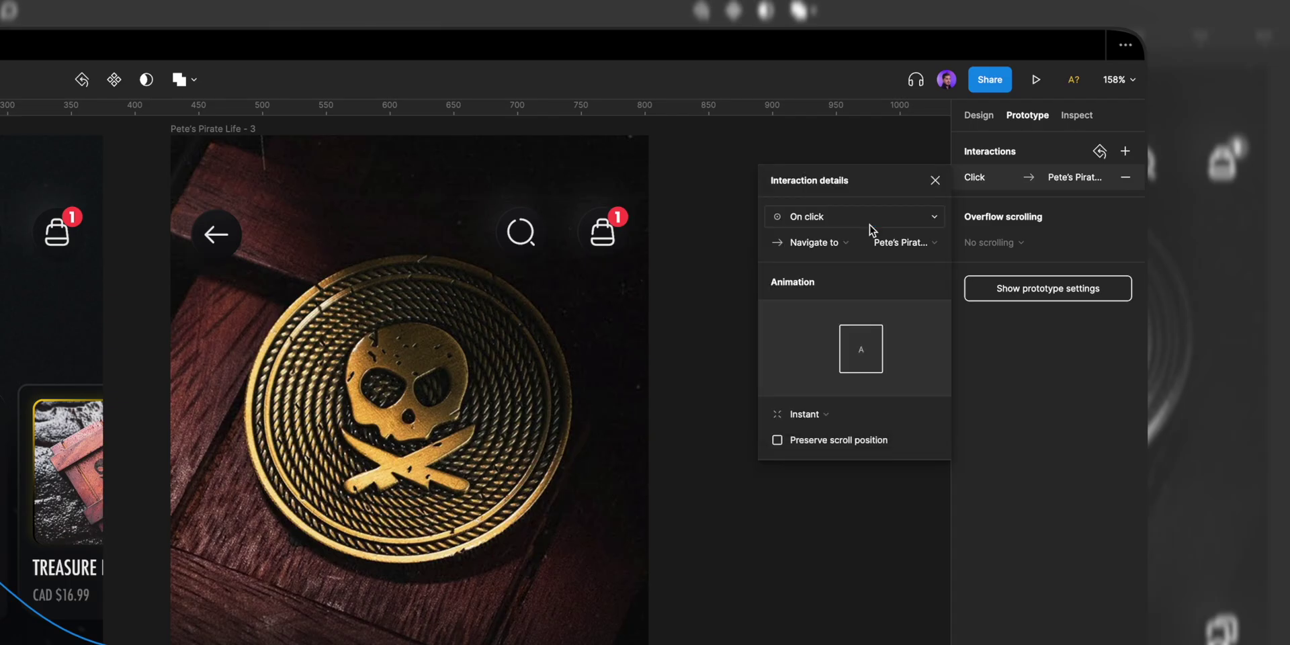
Set the card's transition to Slide in, Ease in and out, 300ms
click(854, 413)
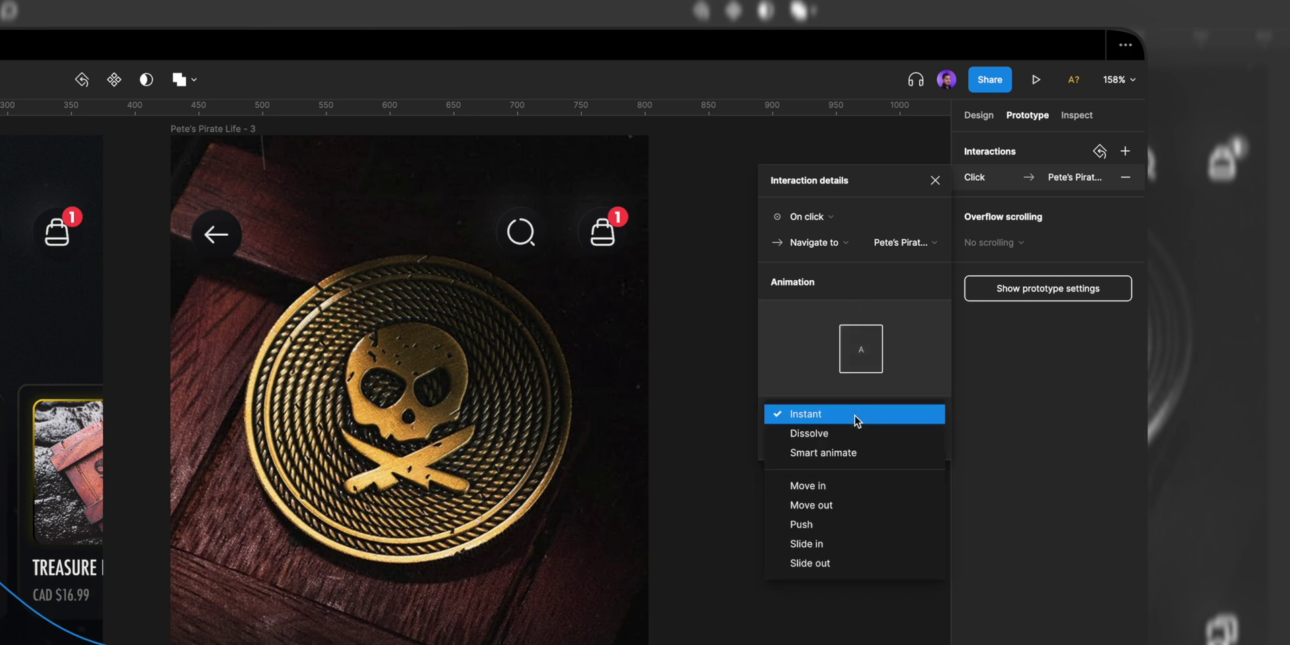
click(848, 543)
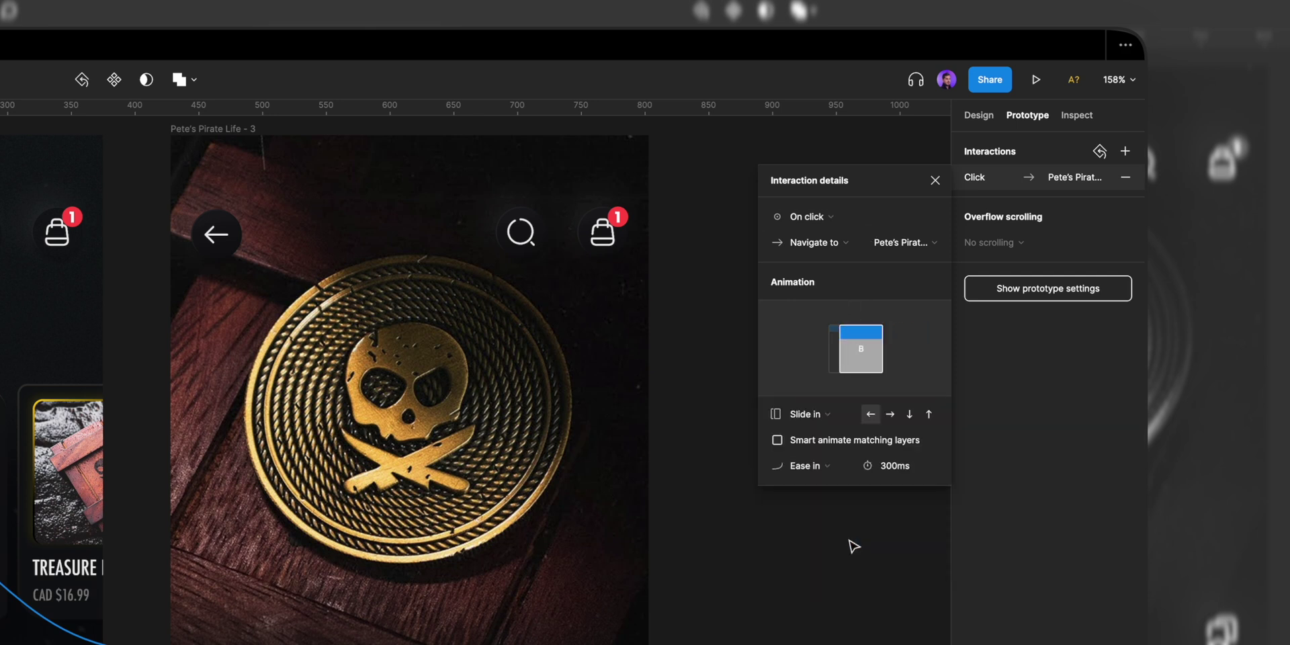
click(833, 470)
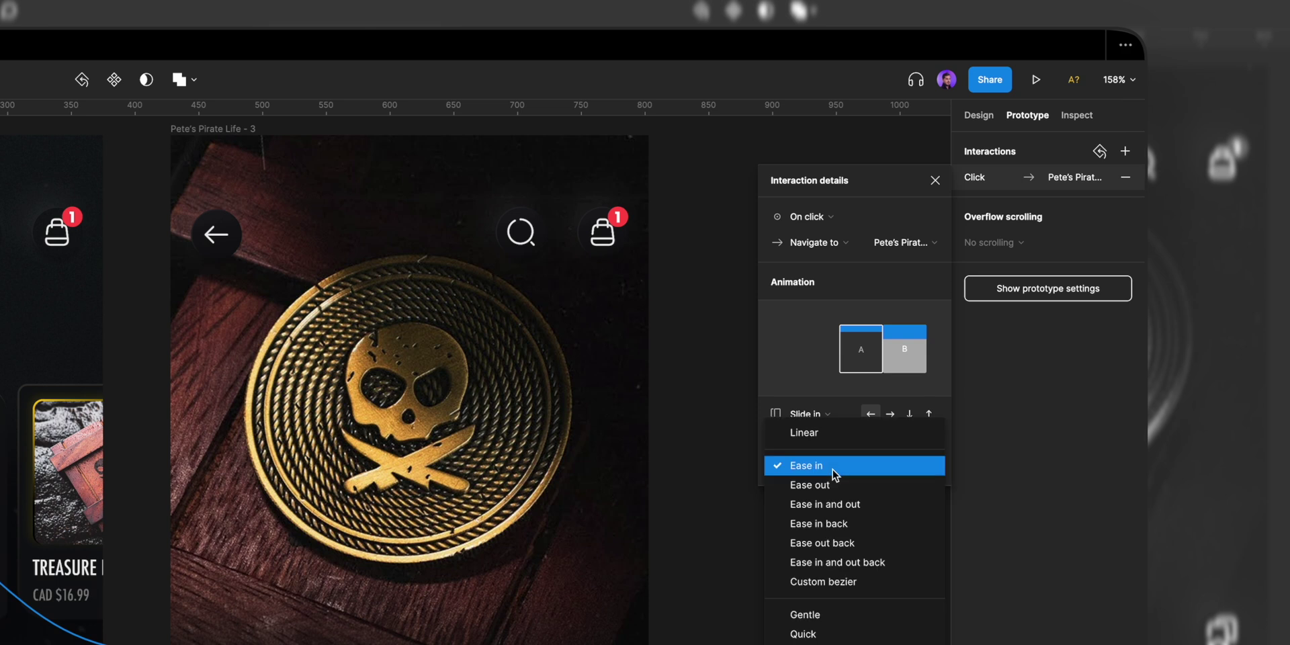
click(841, 506)
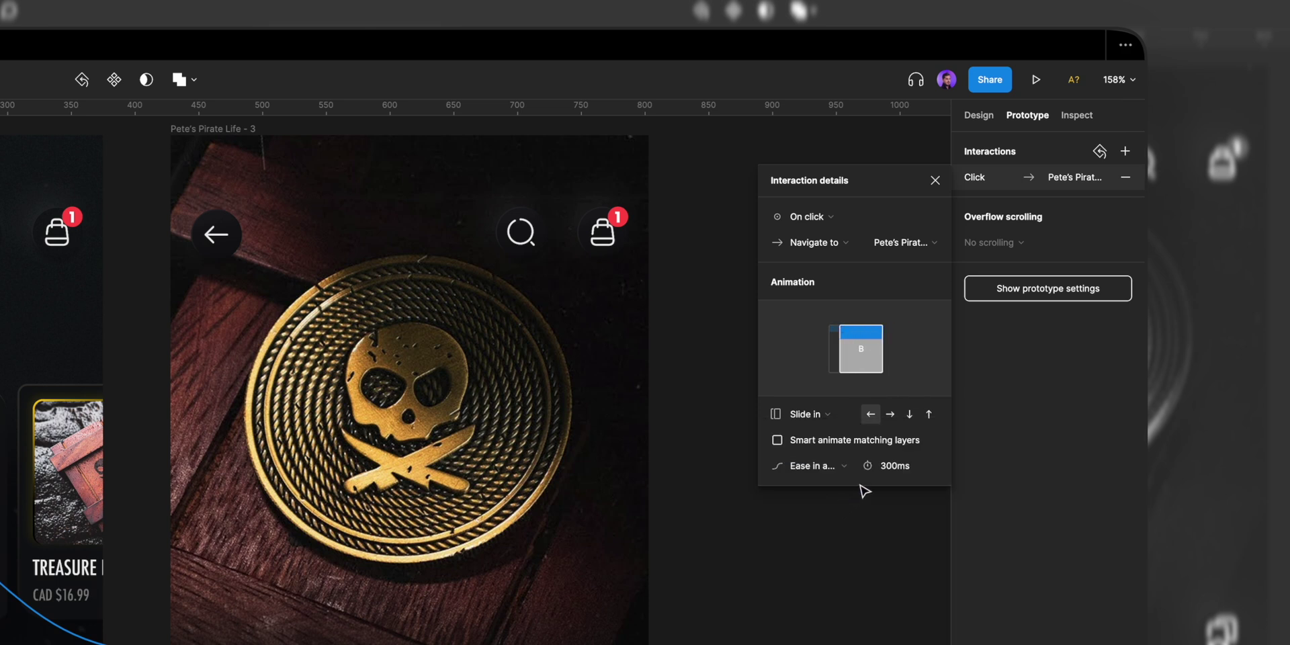
click(896, 469)
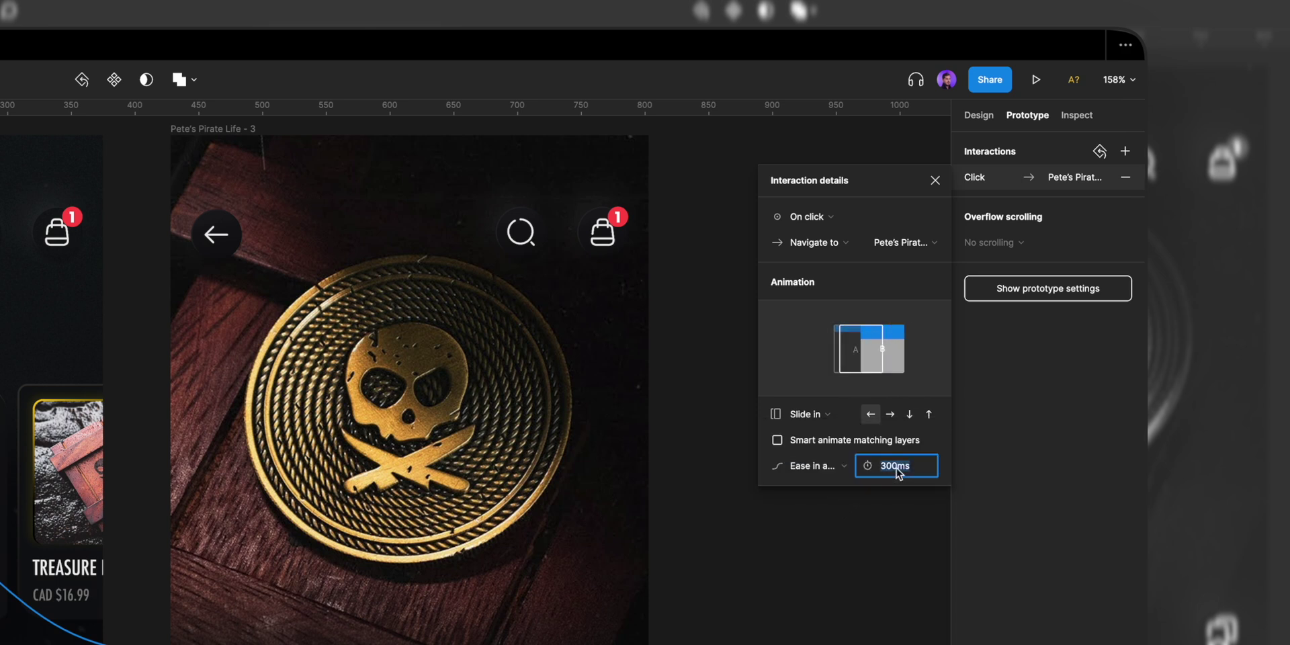
click(892, 533)
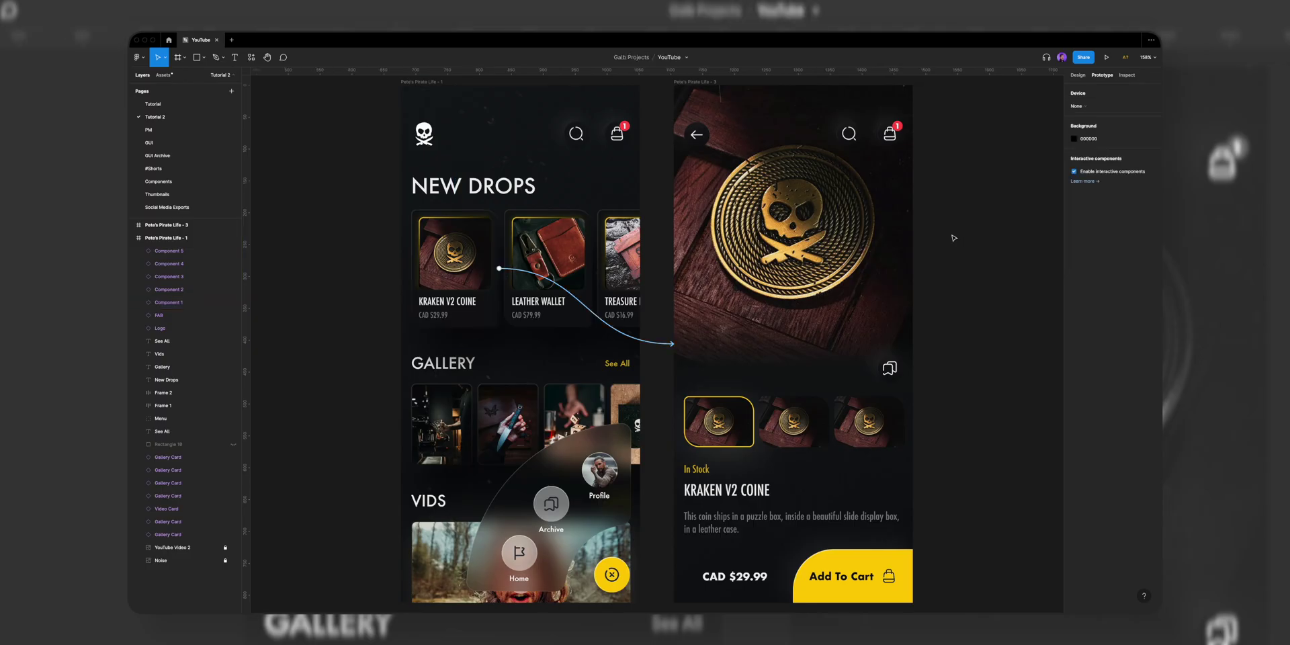
Preview on iPhone 13 mini with Flow 1 starting at home, then play it to the Kraken card
click(1089, 107)
click(1096, 149)
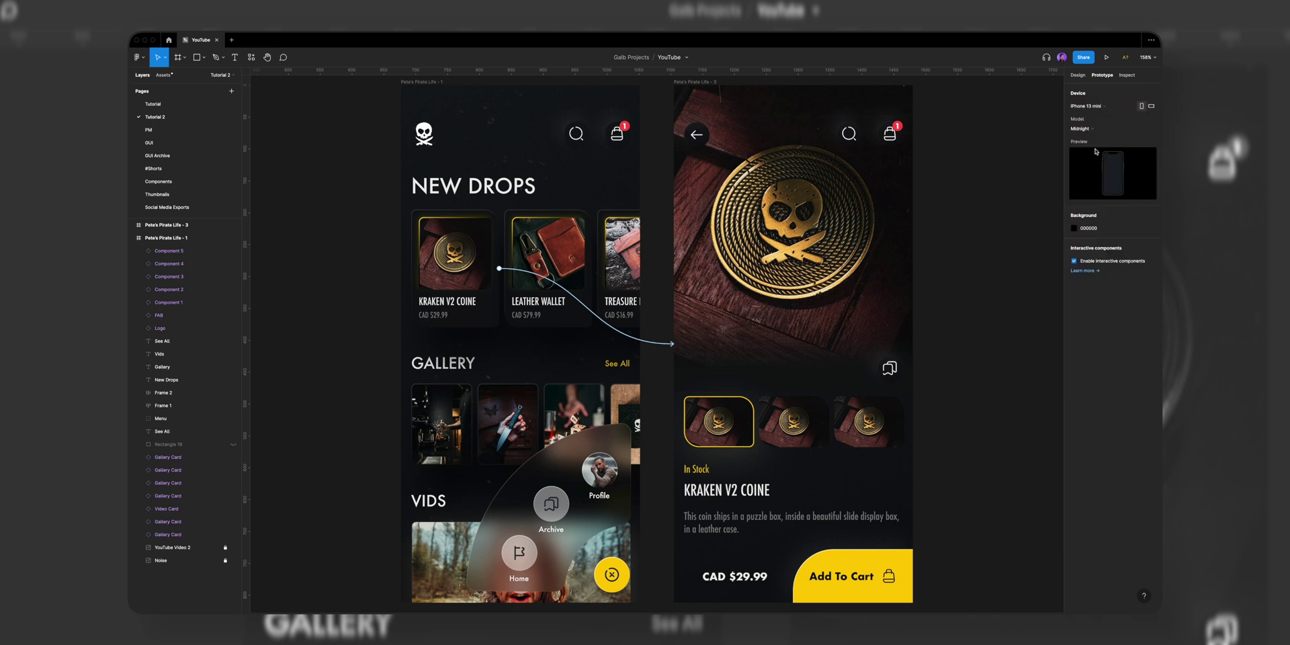
click(435, 82)
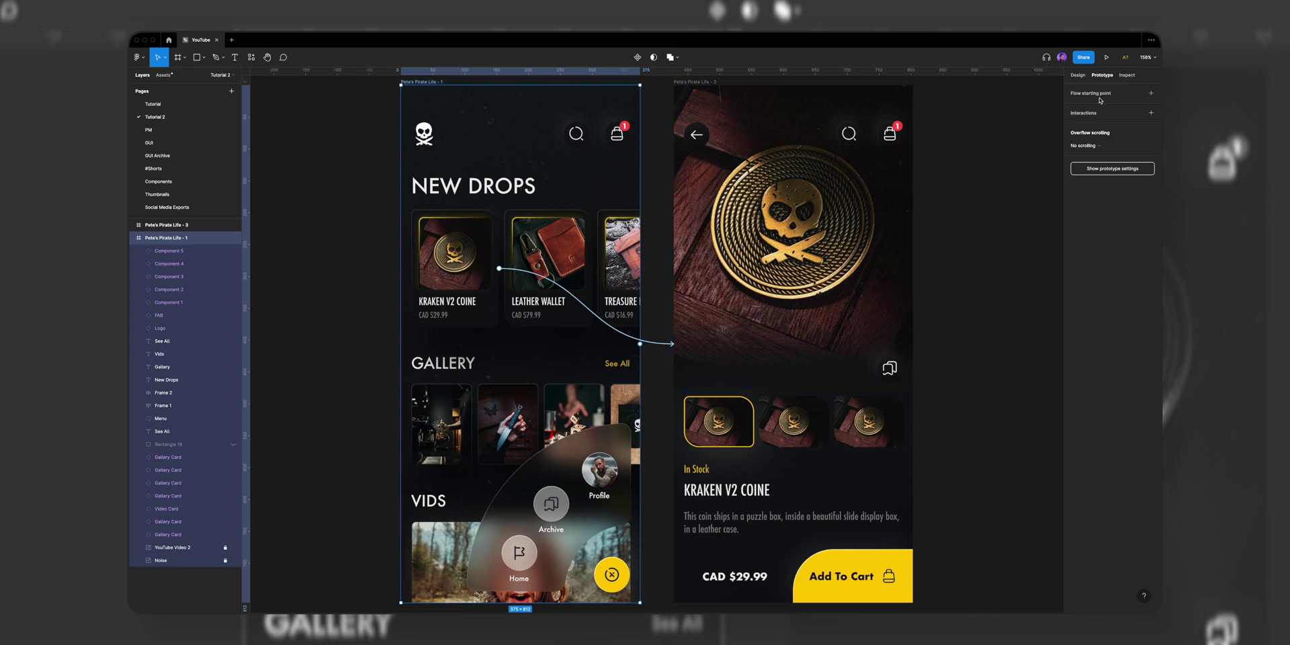
click(1129, 96)
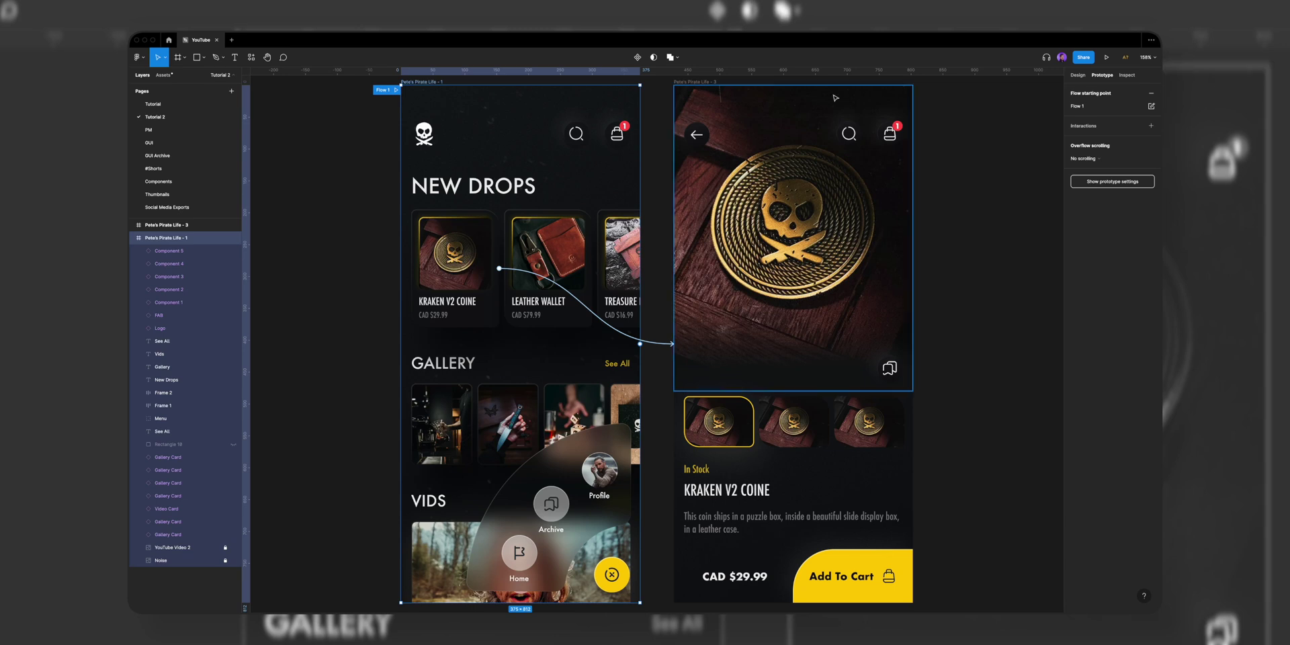
click(397, 91)
click(570, 222)
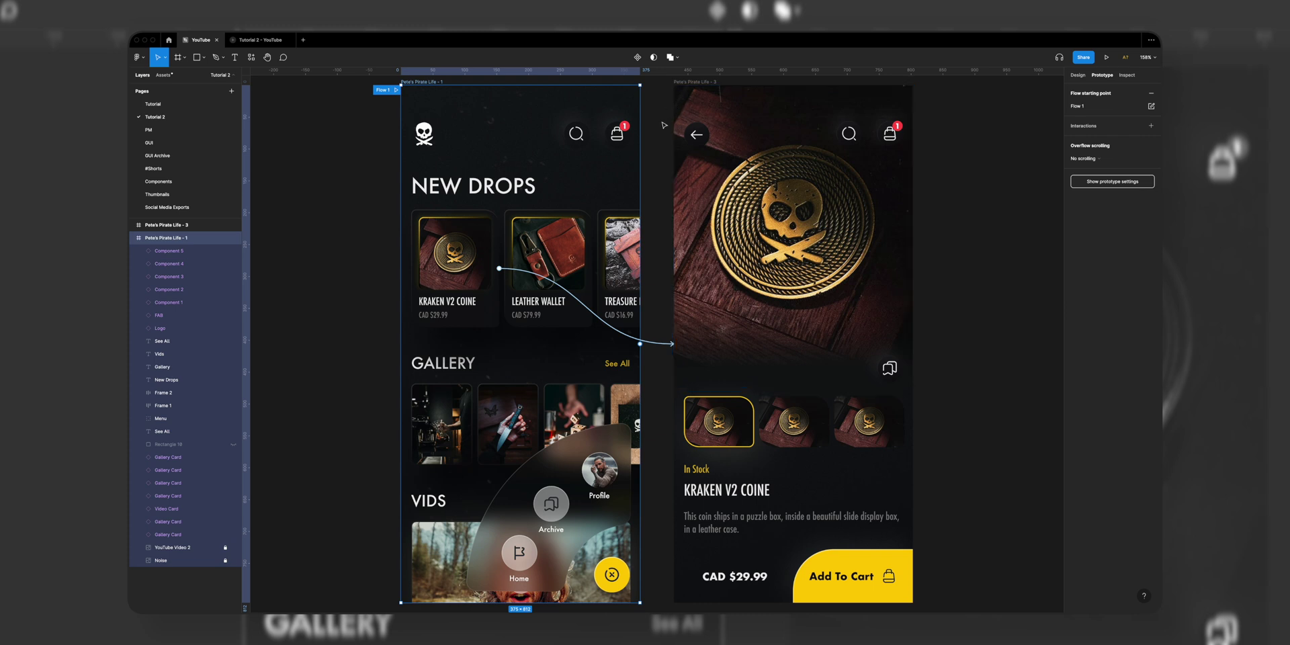
Link the product screen's back arrow to the home screen on tap
click(698, 135)
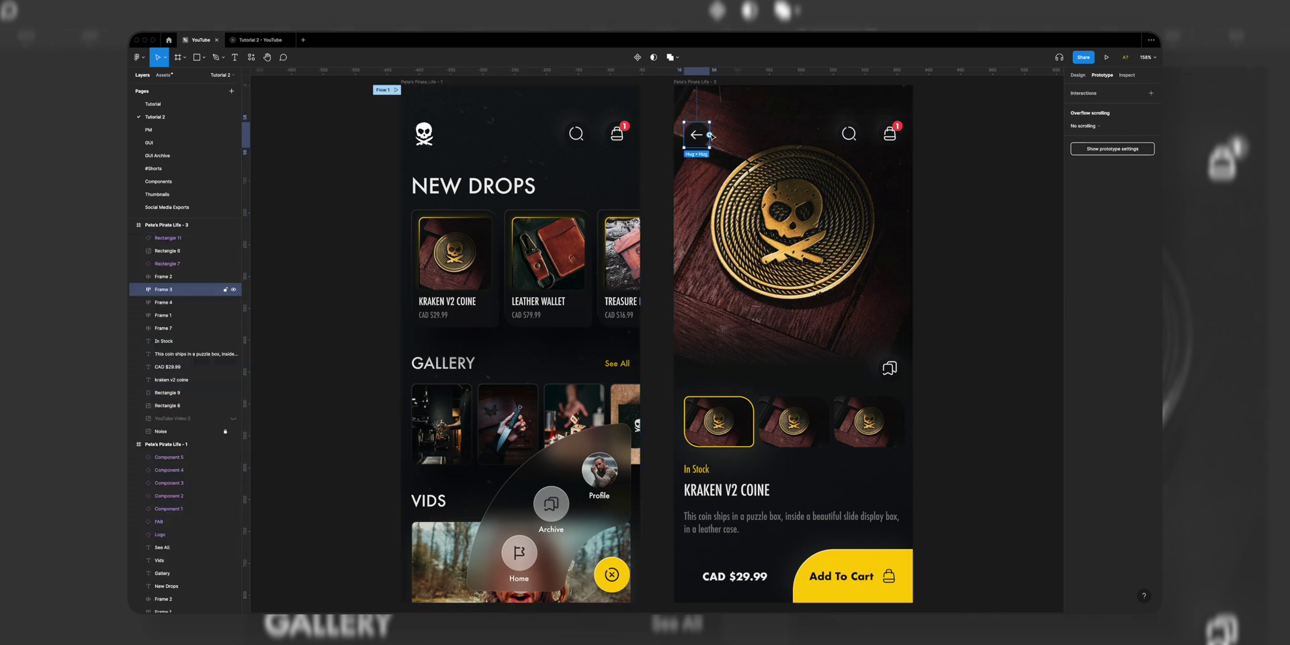
drag(710, 135, 622, 214)
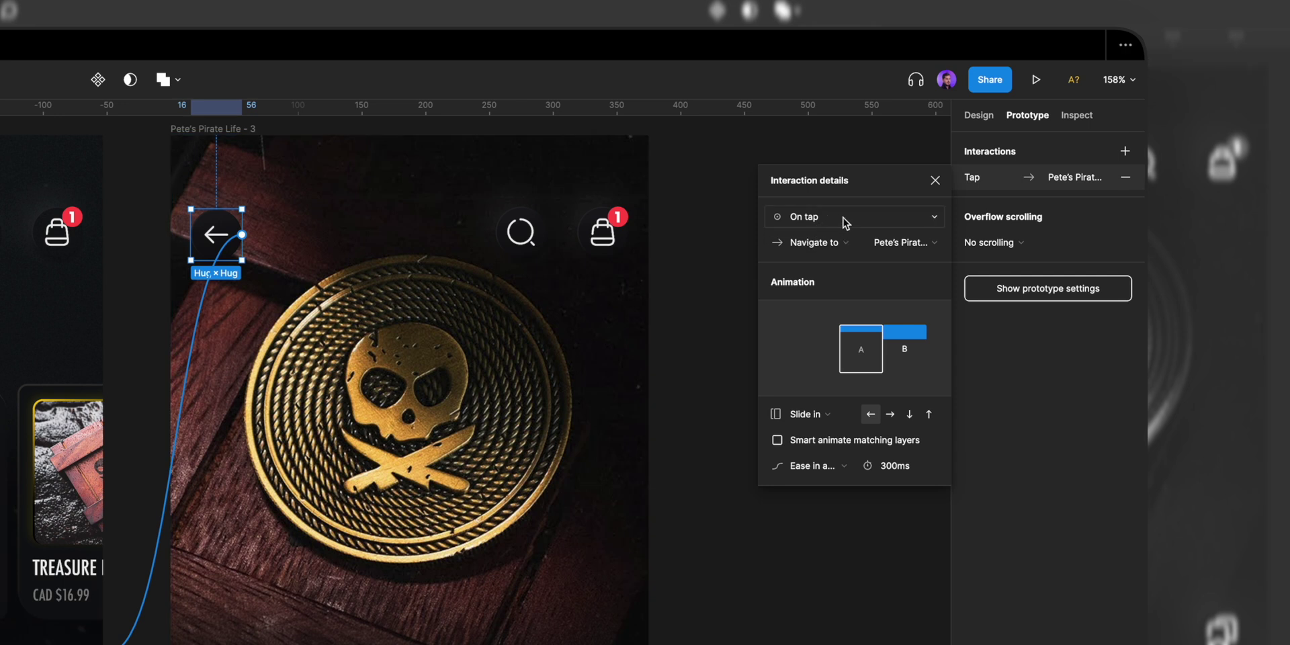
click(1011, 128)
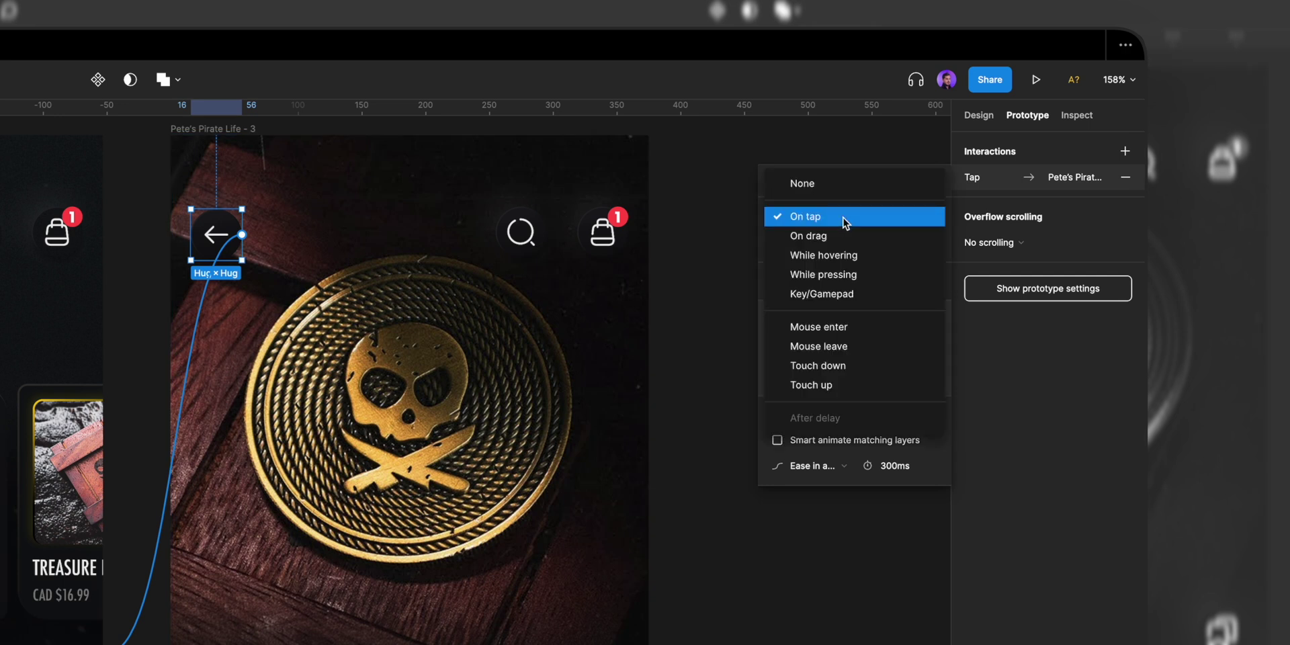
click(1011, 127)
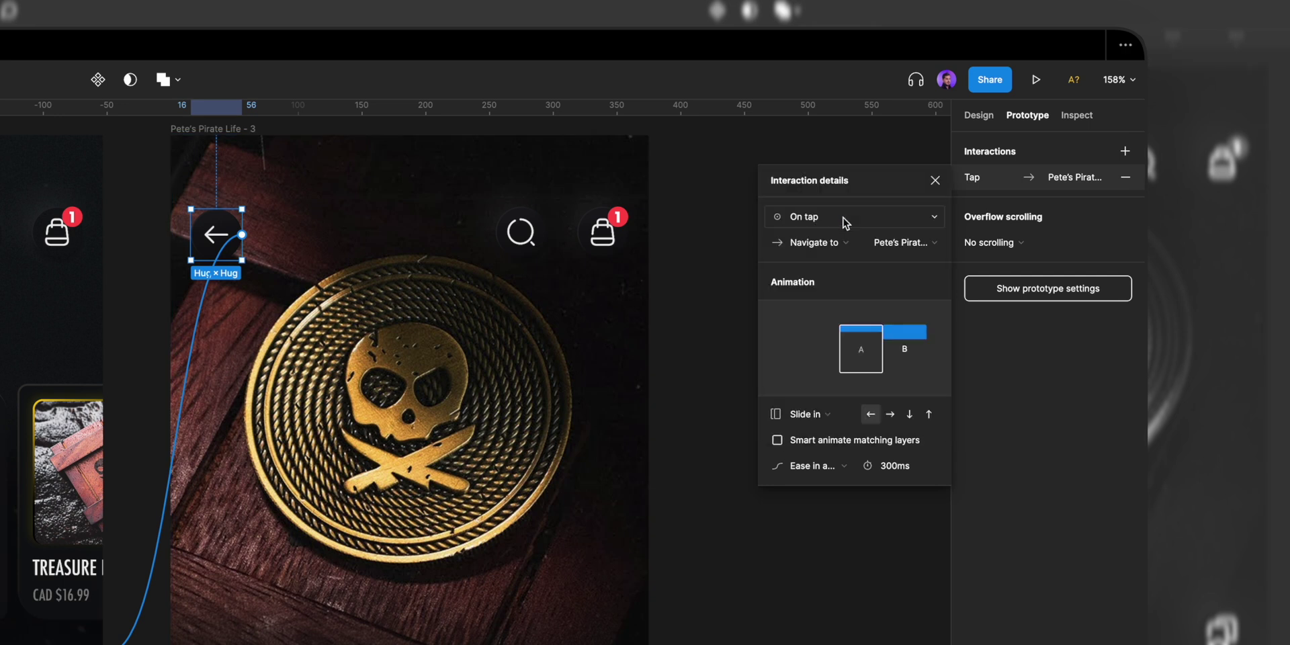
Set the back arrow's transition to Slide out rightward with Ease in and out
click(844, 423)
click(845, 435)
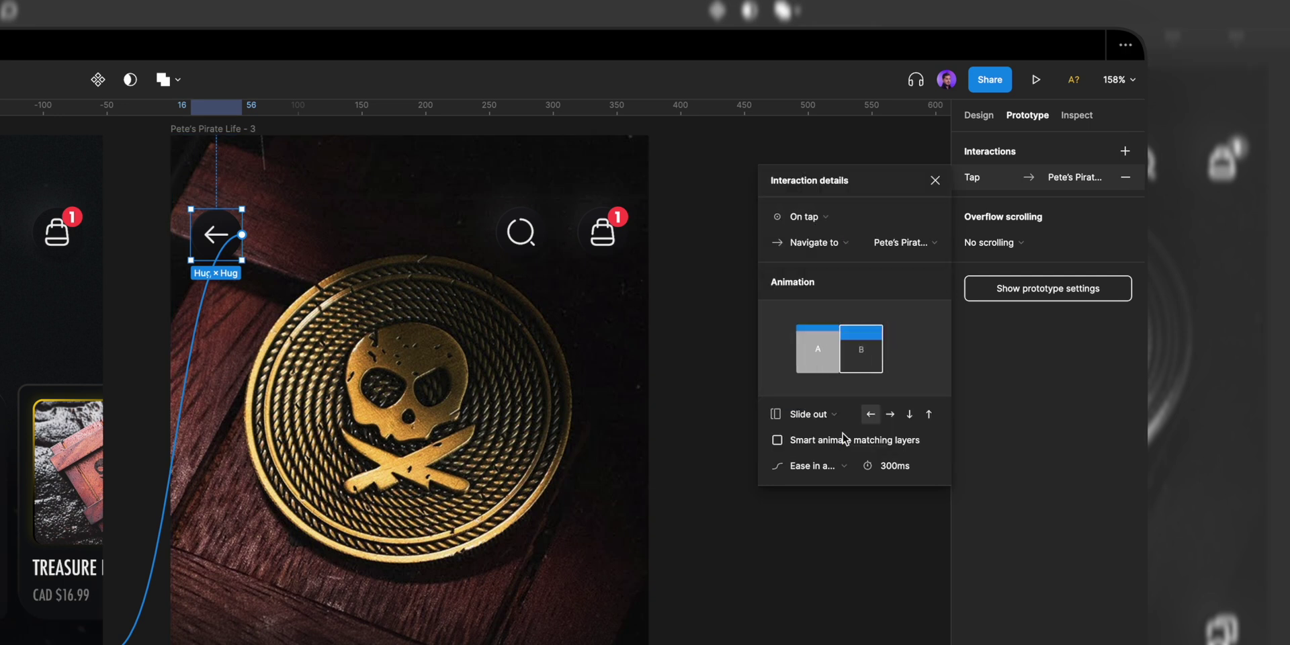
click(845, 481)
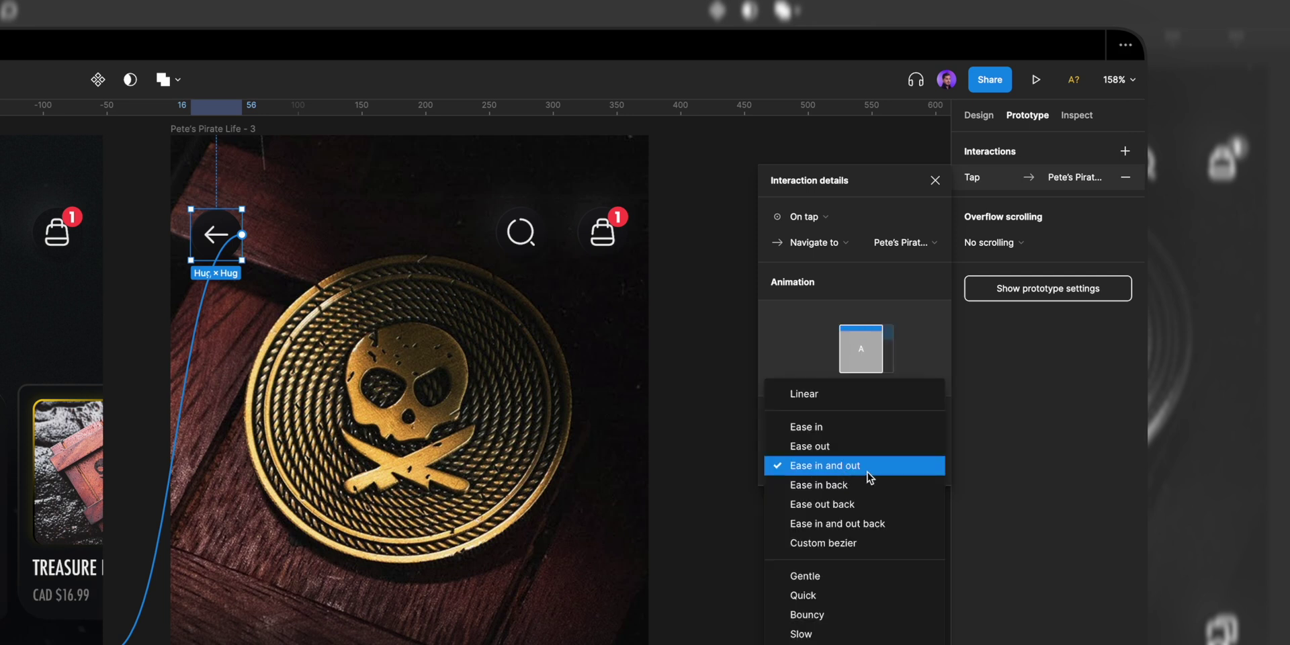
click(868, 470)
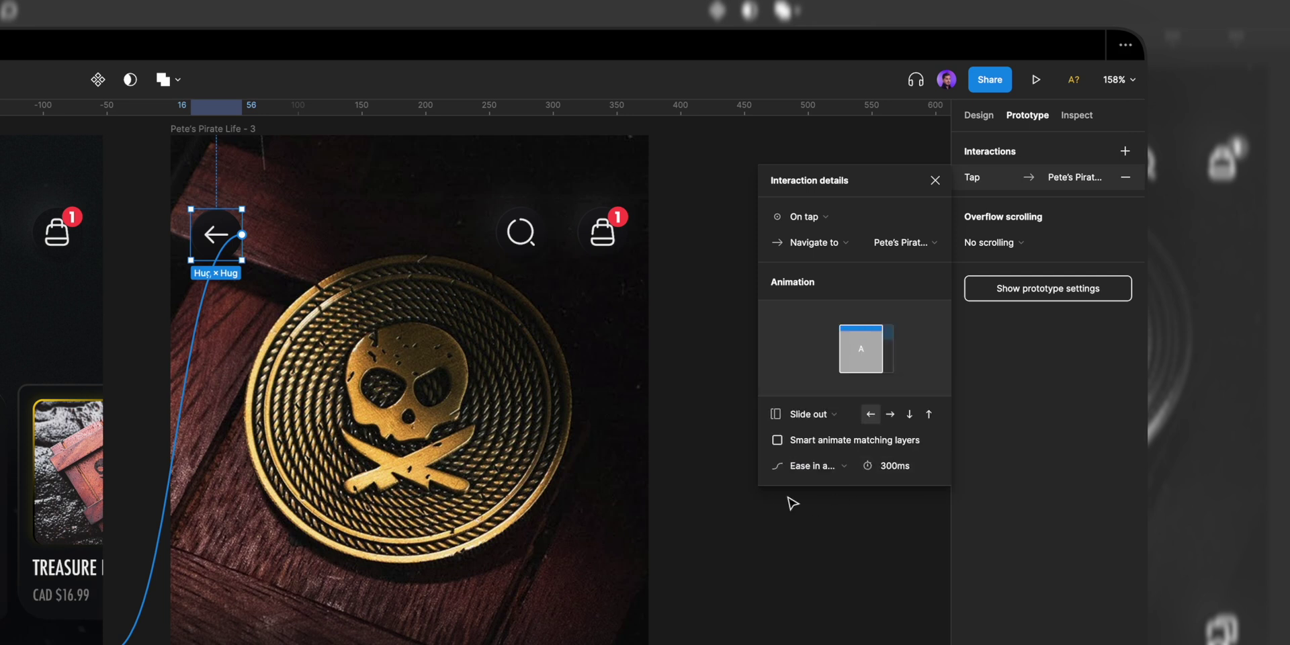
mouse_move(819, 375)
click(892, 414)
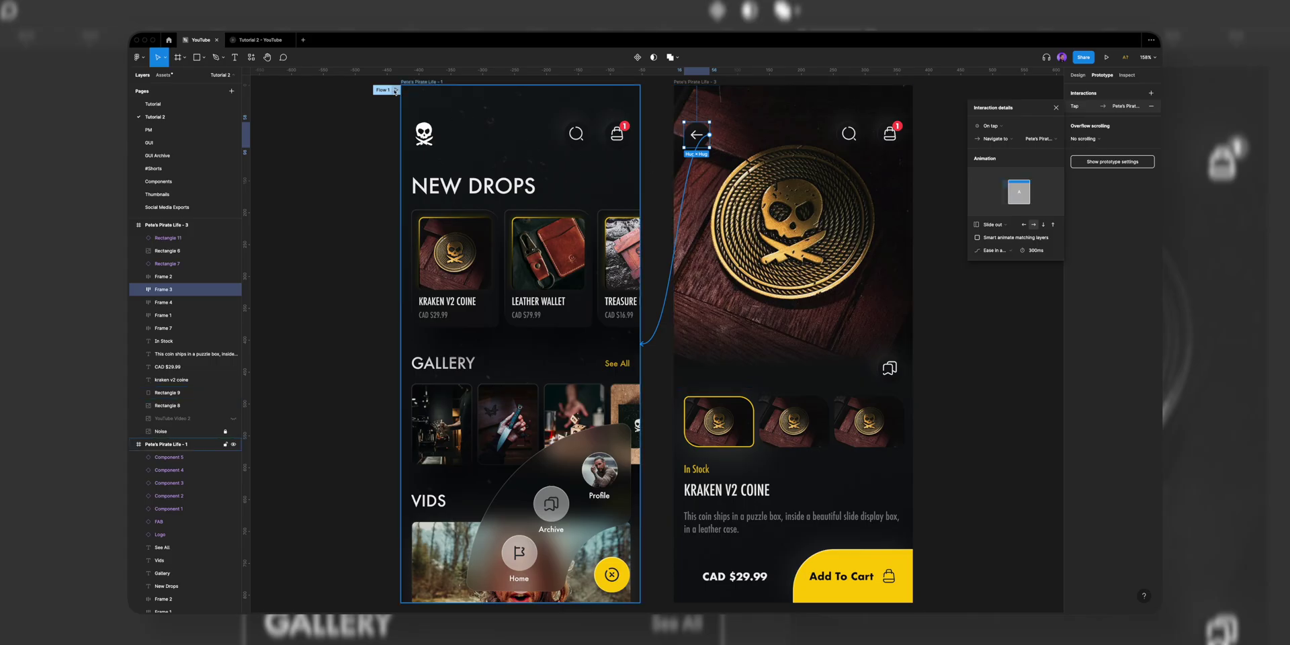
Play Flow 1 and go from home to the Kraken V2 Coine page and back, twice
click(396, 90)
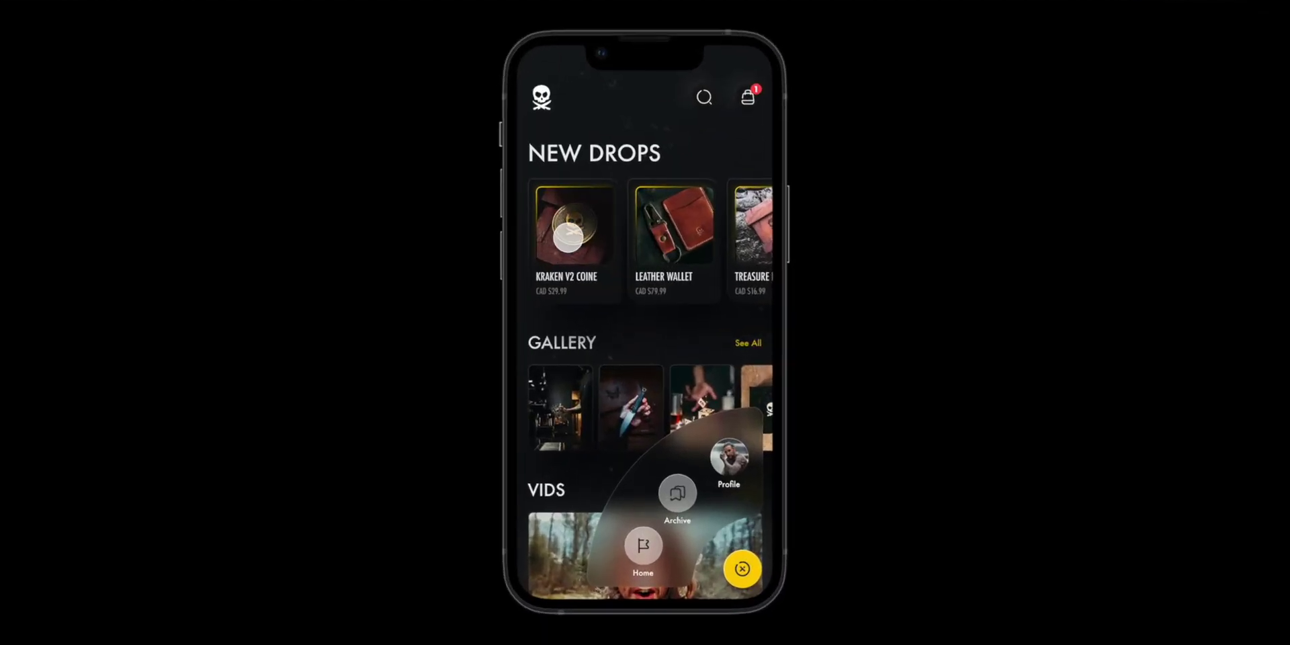
click(570, 235)
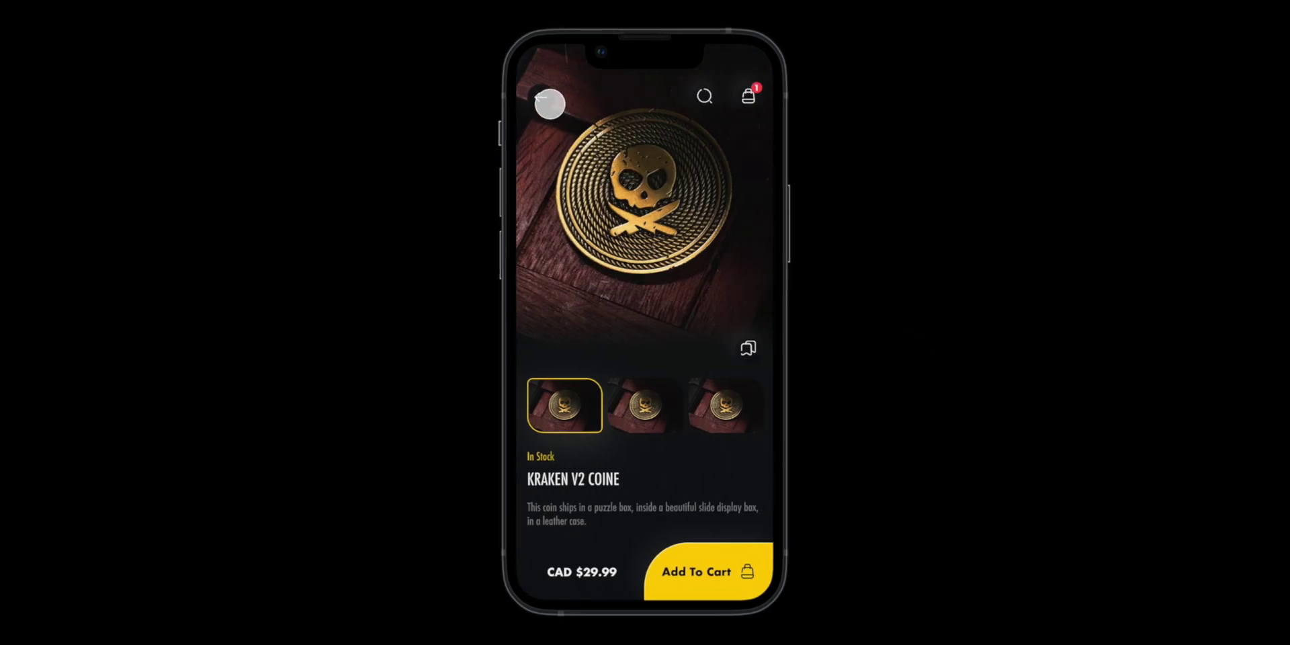
click(539, 97)
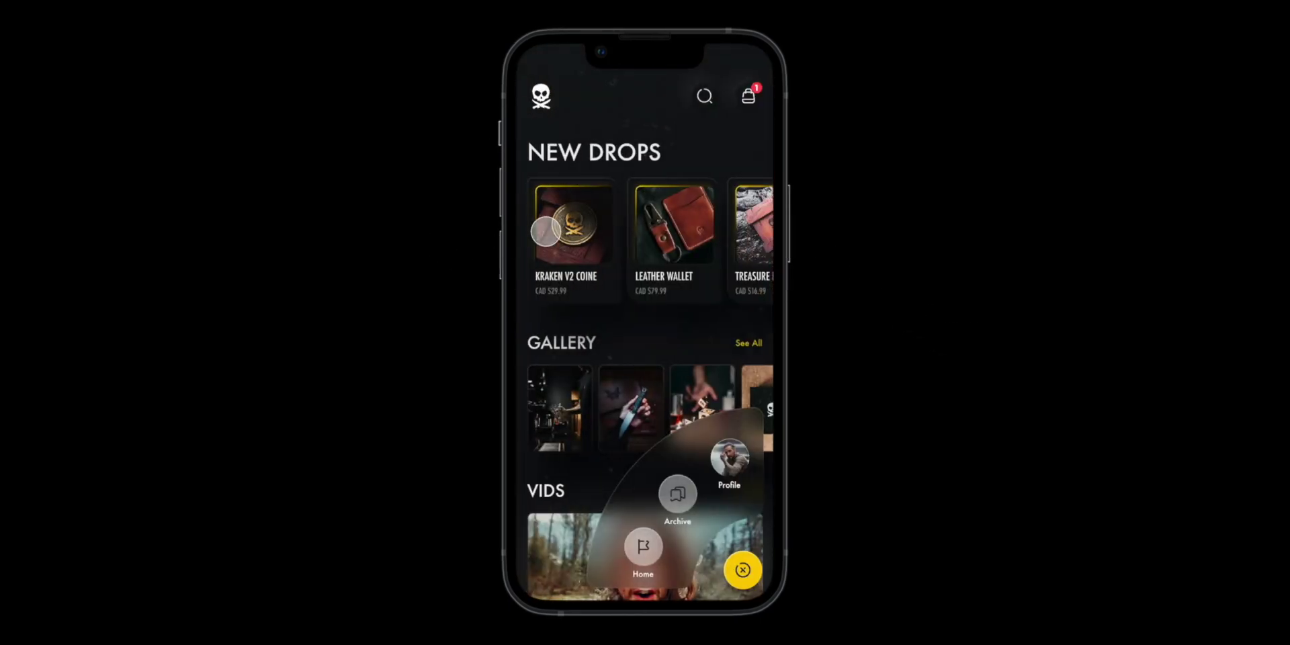
click(543, 234)
click(542, 104)
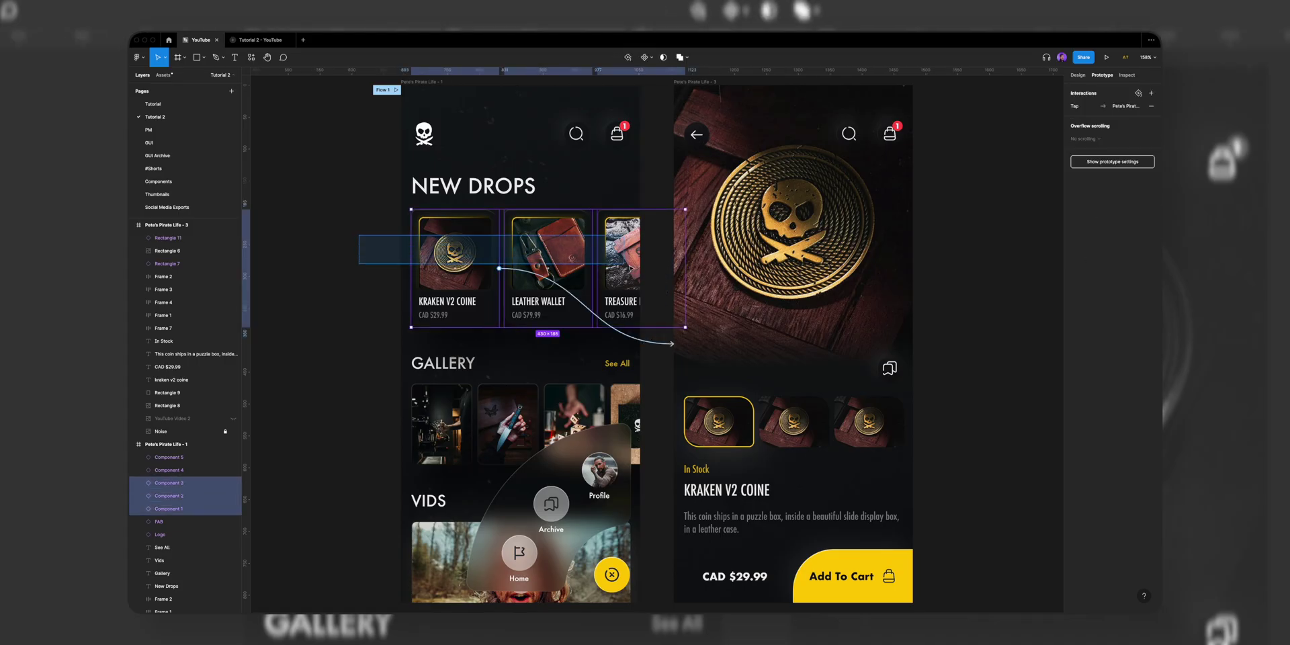
drag(631, 267, 630, 267)
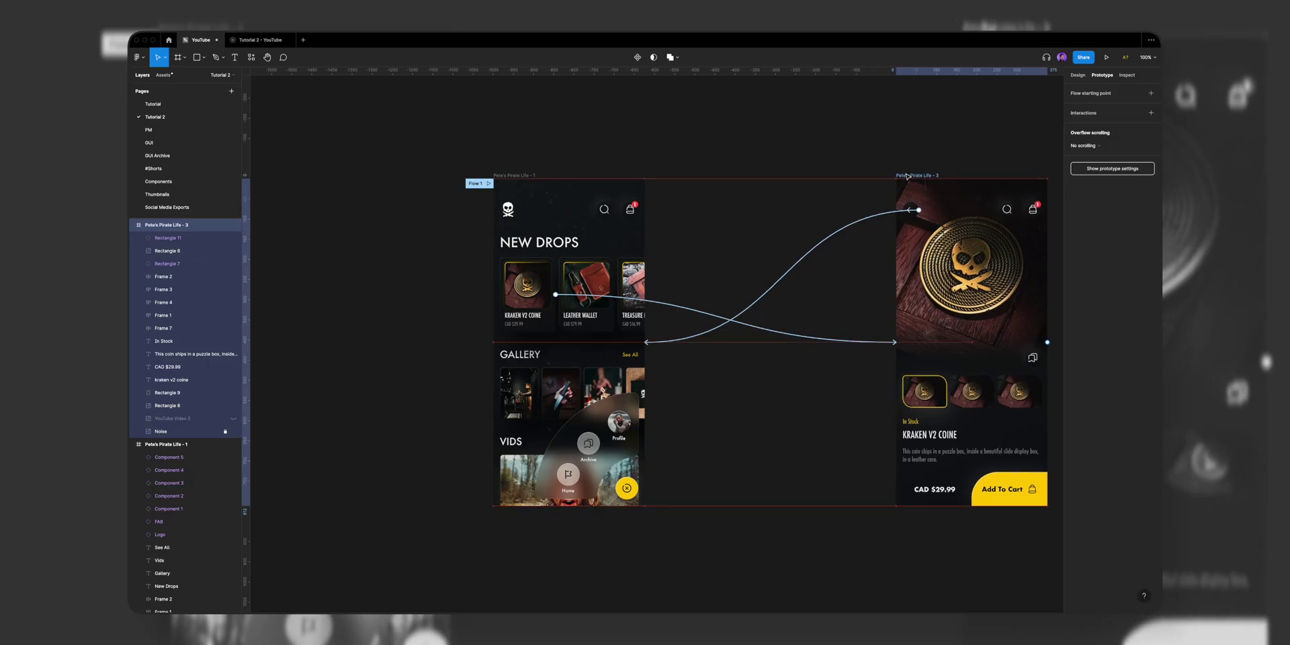
click(907, 176)
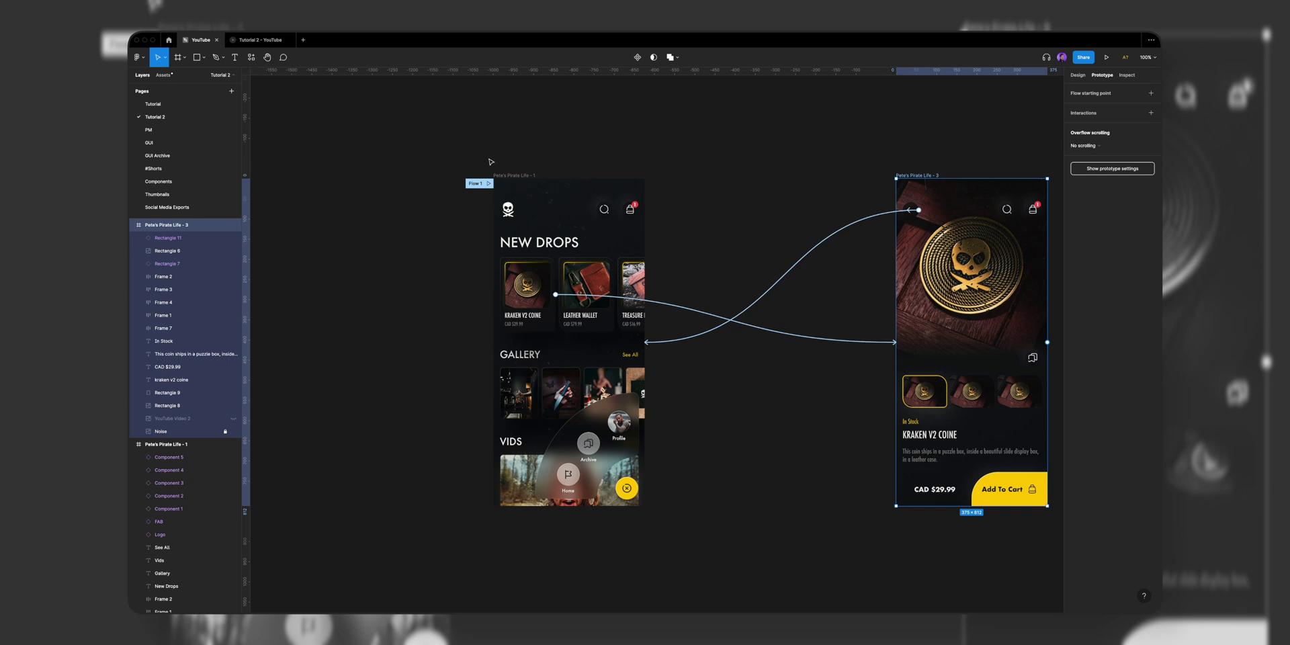
In outline view, select New Drops cards 1–5 and wrap them in a new frame, Frame 13
click(514, 176)
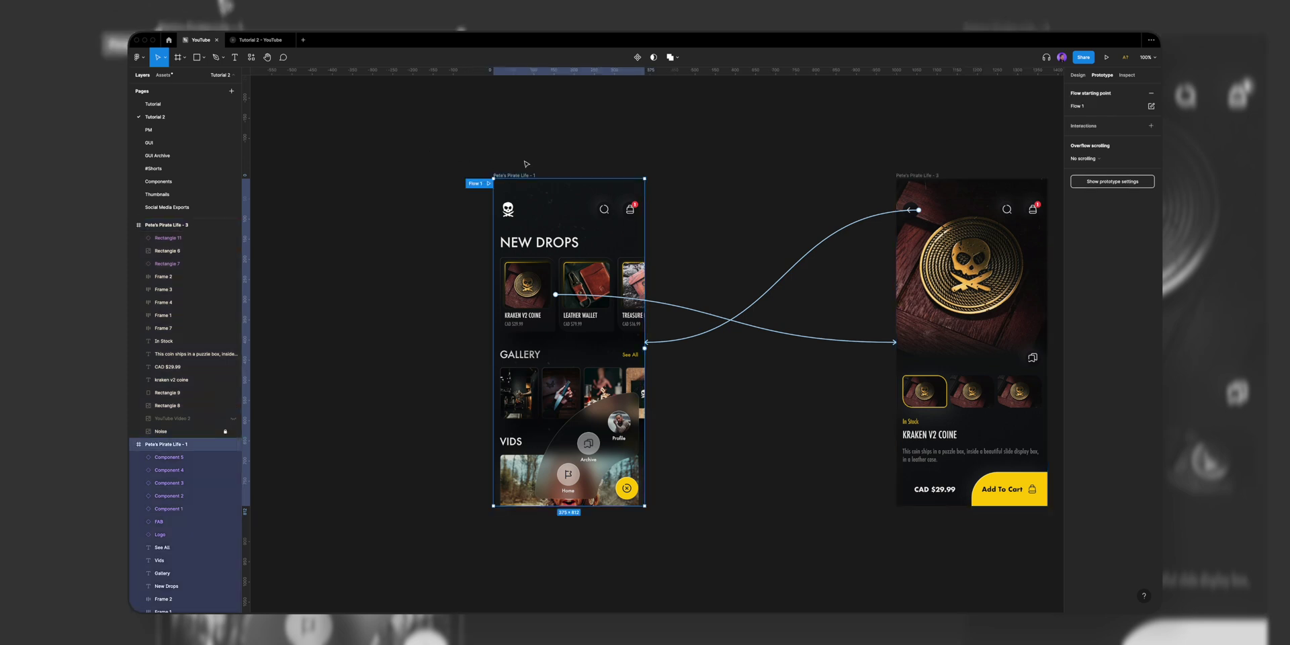
key(super+y)
scroll(674, 205, up, 3)
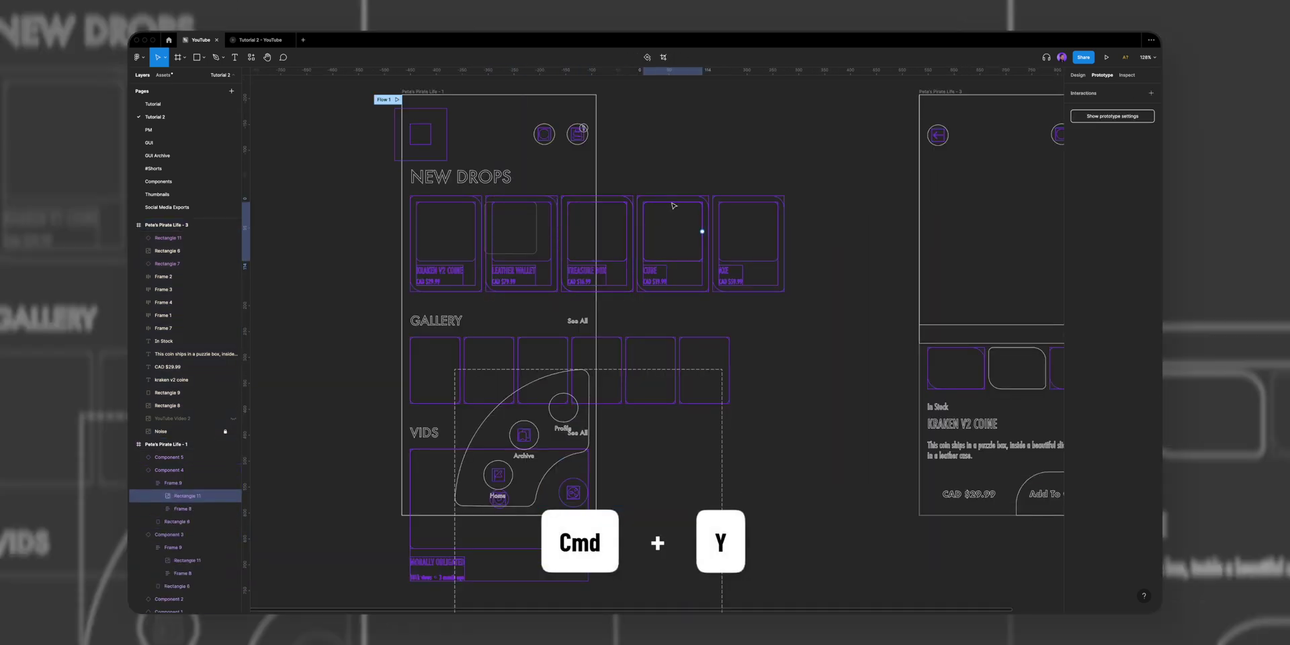
click(728, 206)
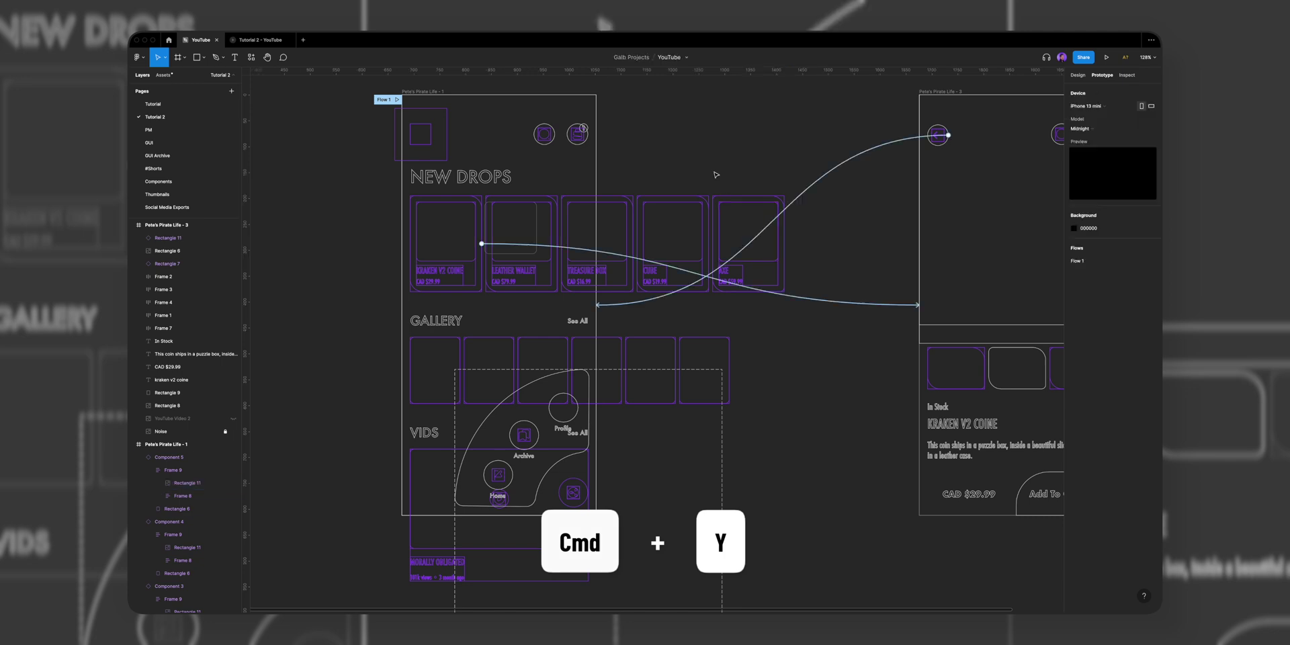
click(440, 238)
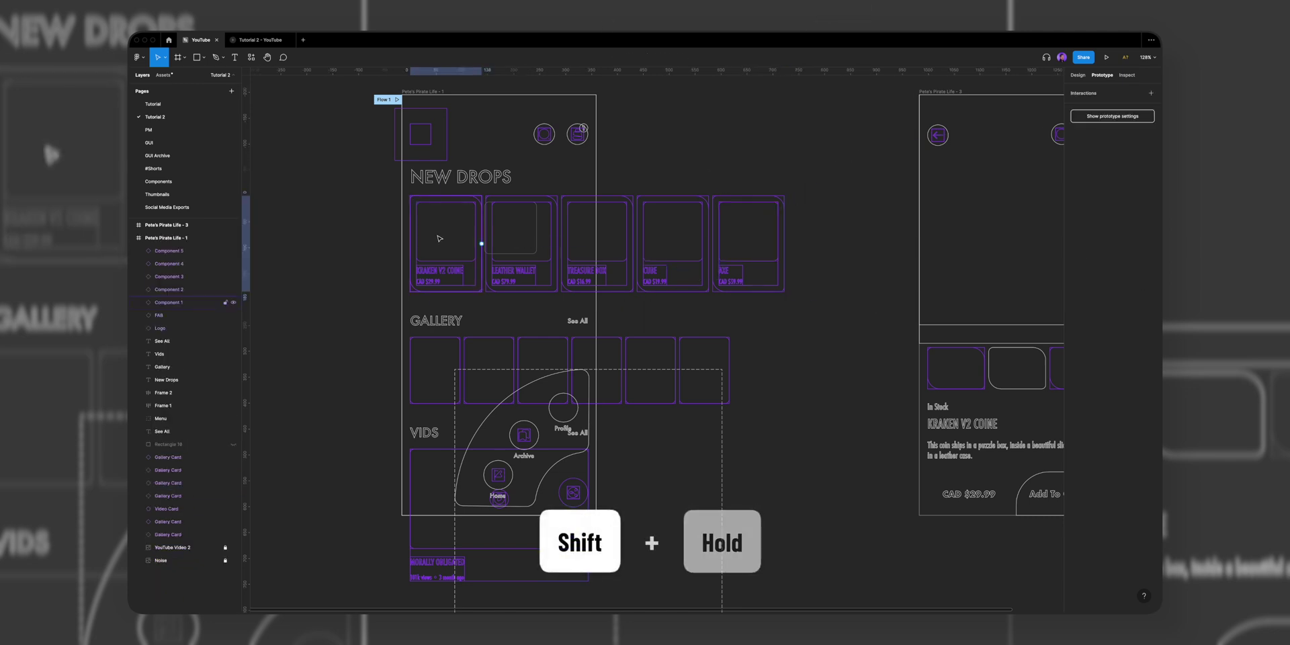
drag(482, 243, 918, 305)
shift+click(522, 228)
shift+click(603, 216)
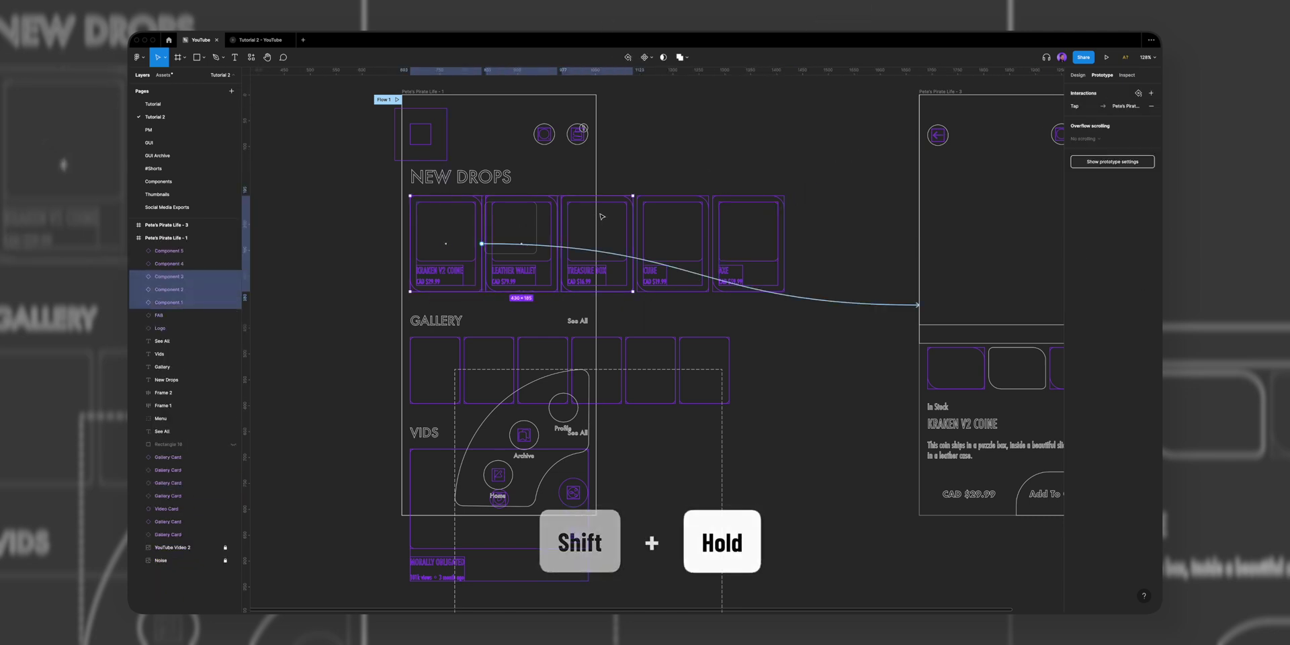
shift+click(672, 225)
shift+click(746, 225)
right_click(667, 224)
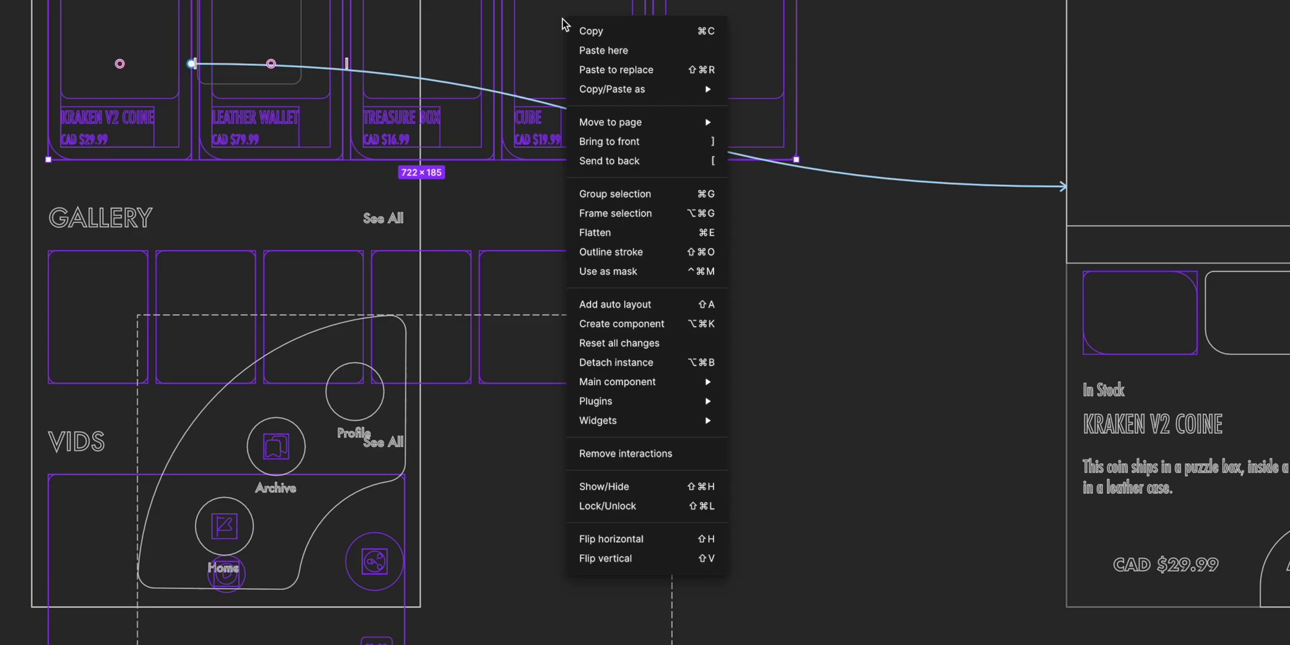
click(664, 214)
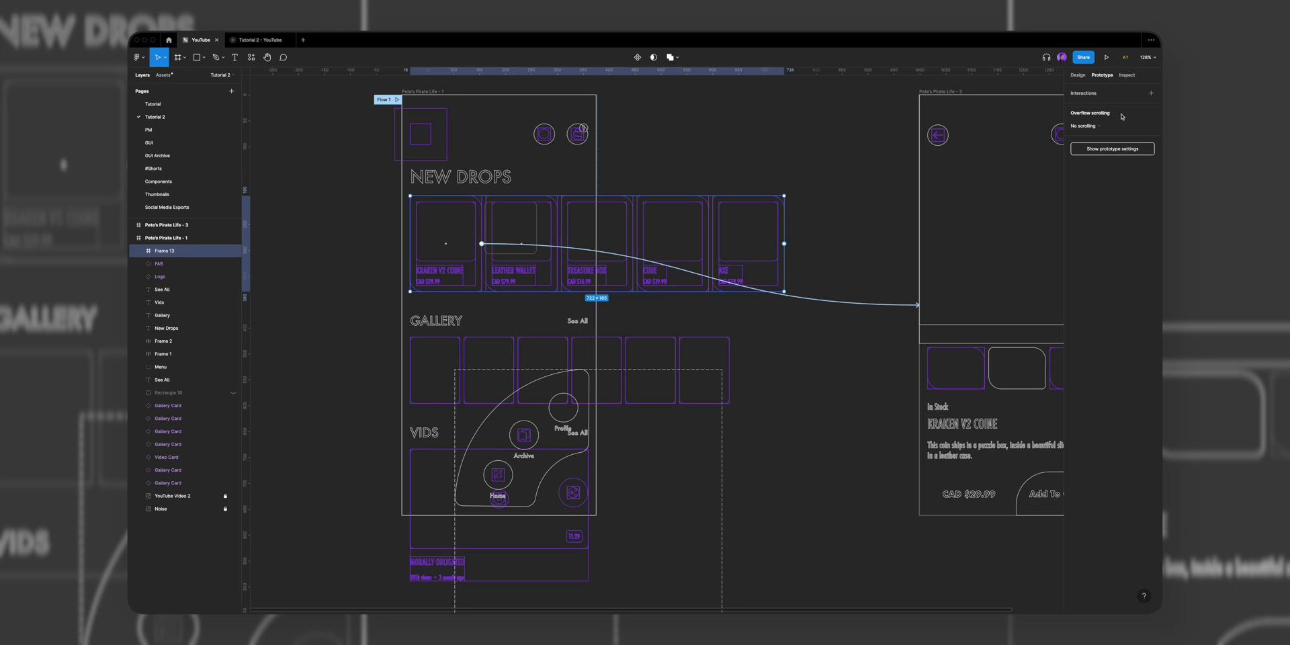
Give Frame 13 Horizontal scrolling and drag its right edge in to the phone's width
click(1103, 126)
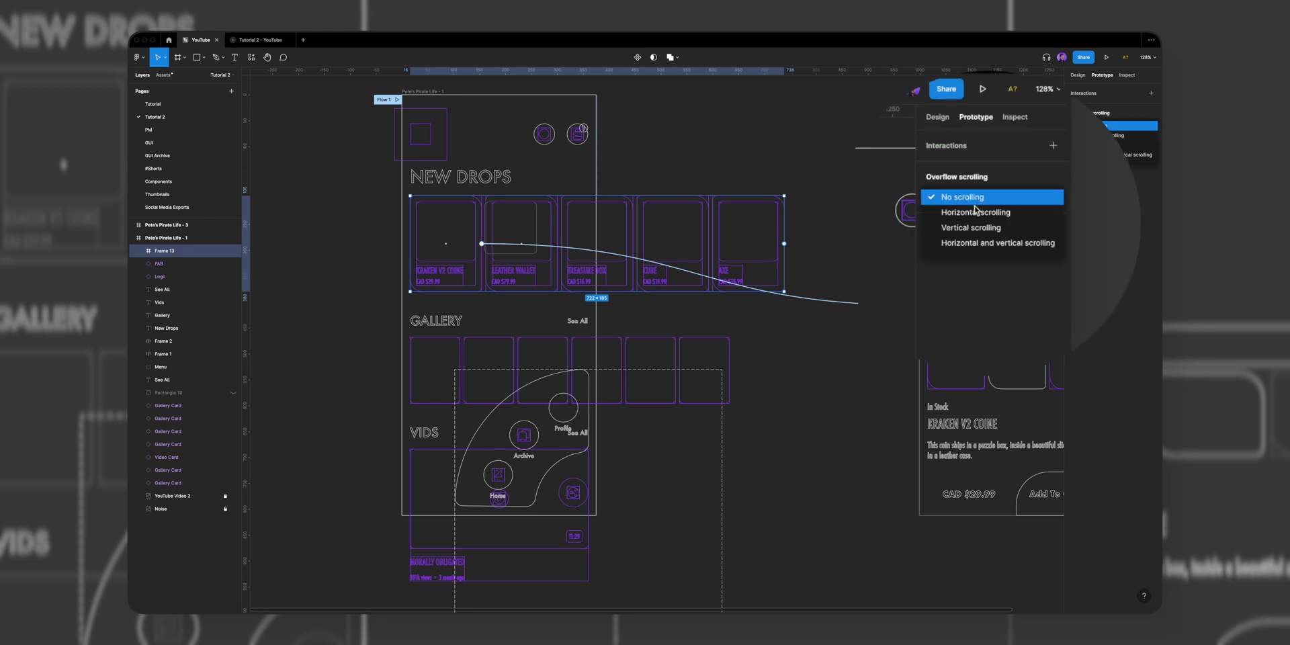
click(976, 211)
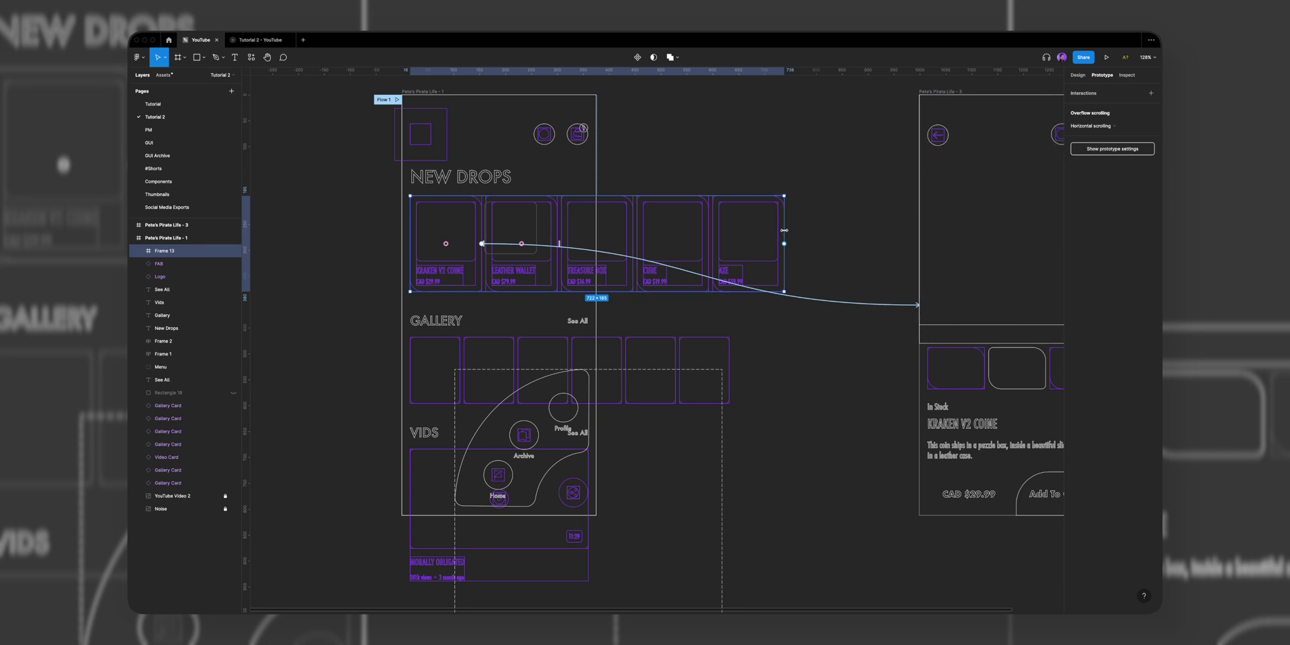
drag(779, 231, 599, 244)
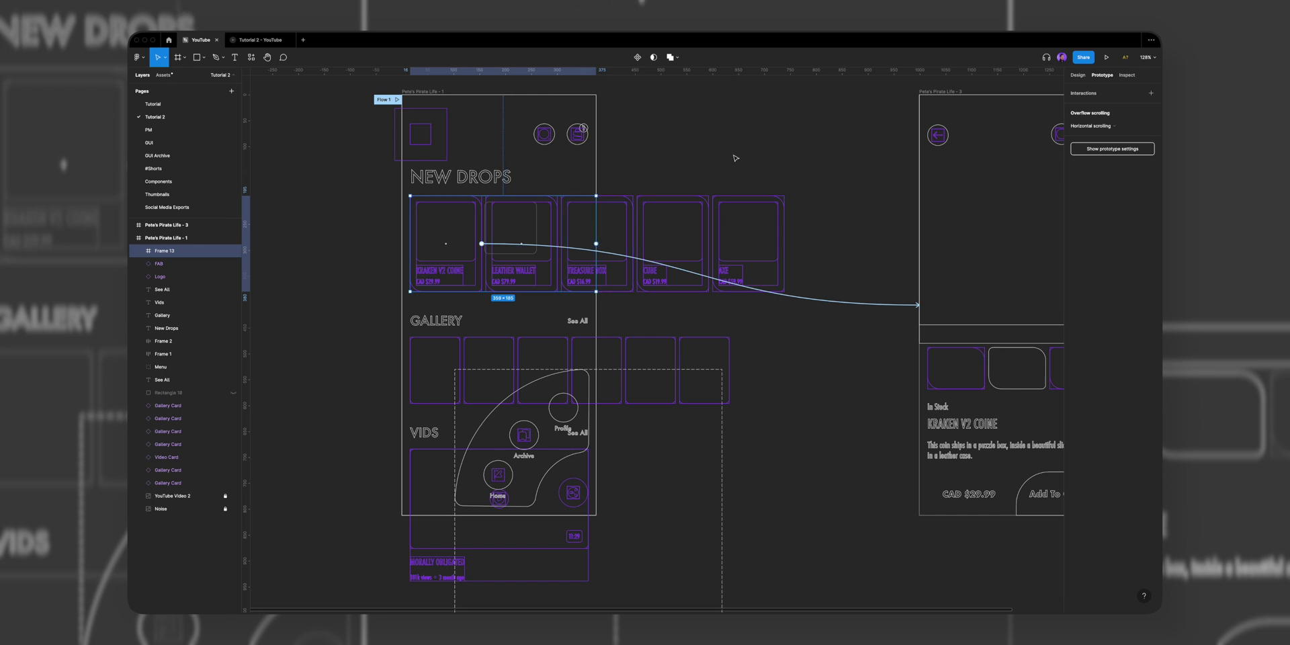
Play Flow 1, swipe the New Drops row to reveal Cube, then try the product photos
click(397, 99)
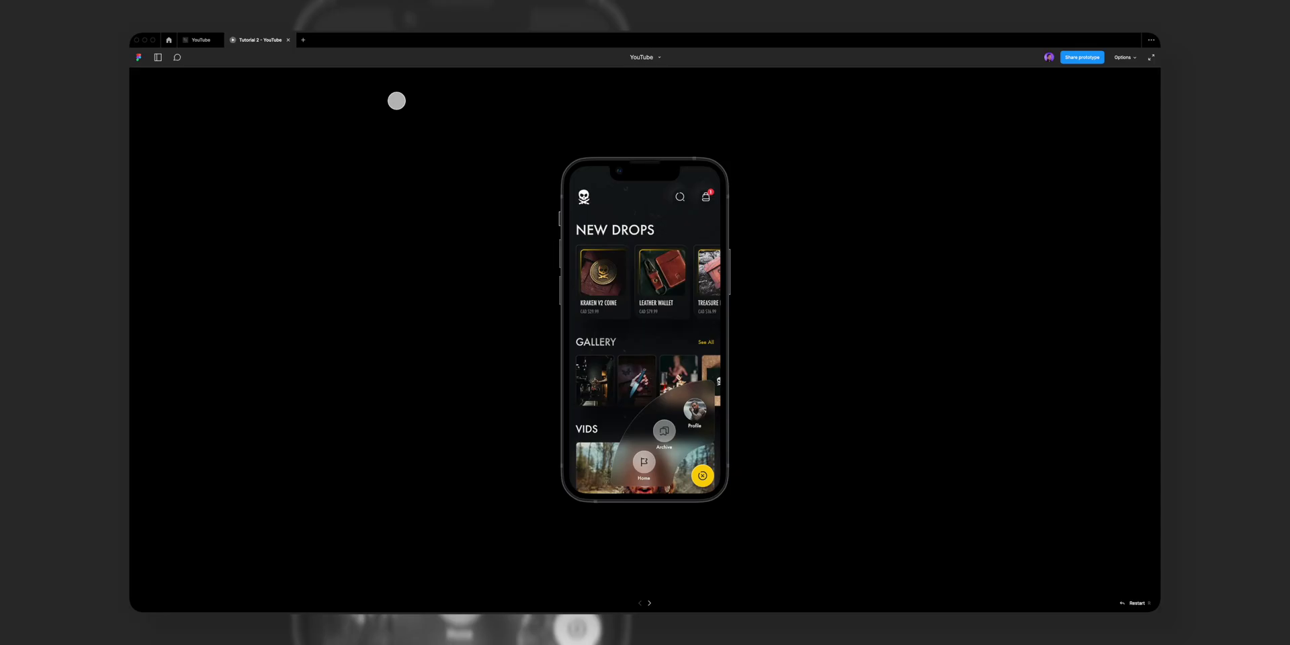
drag(726, 235, 795, 239)
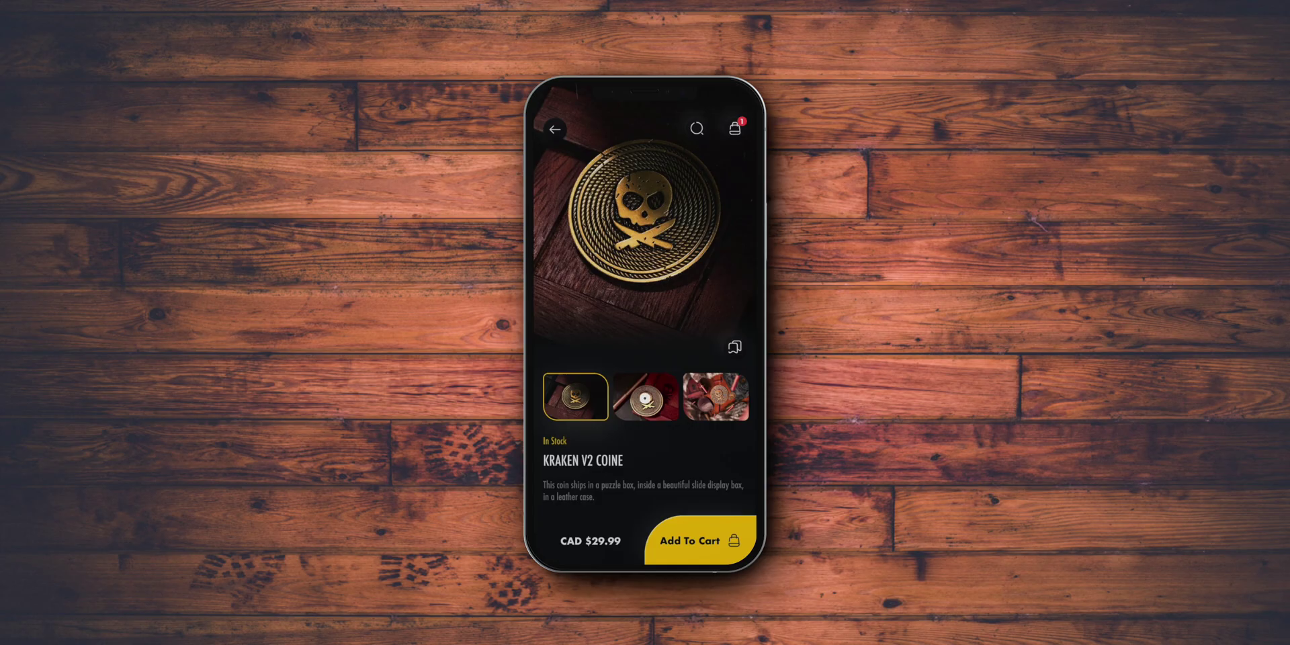
click(645, 397)
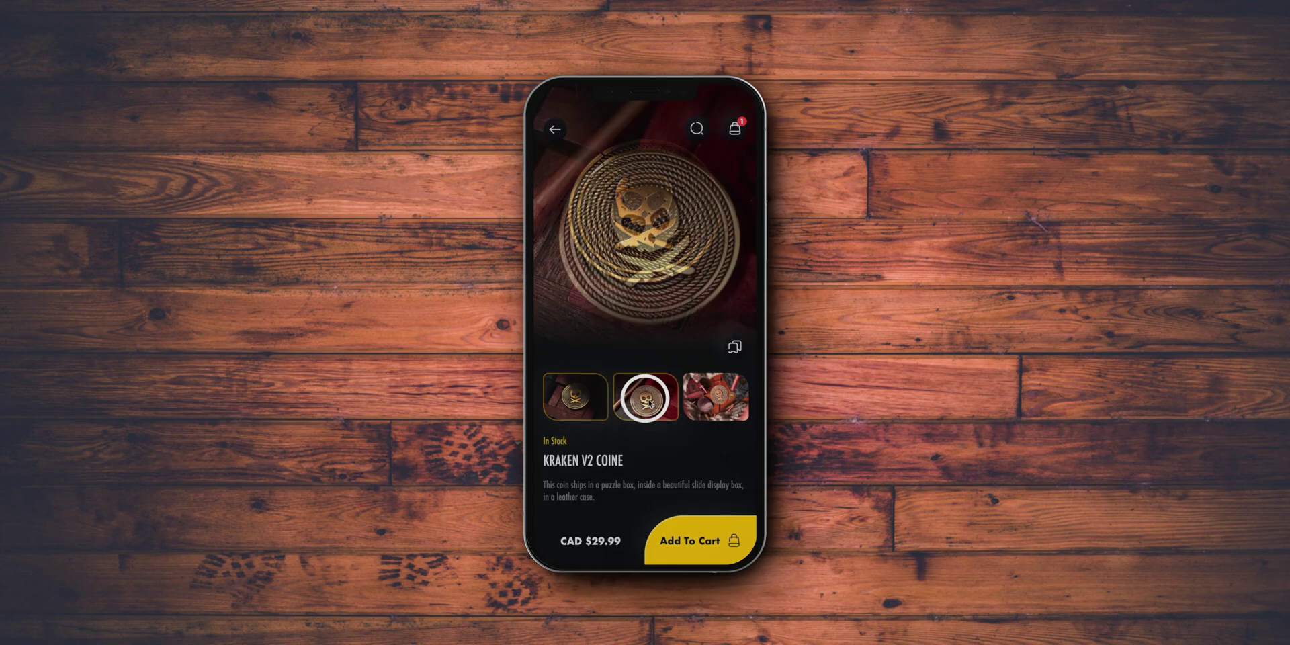
click(707, 397)
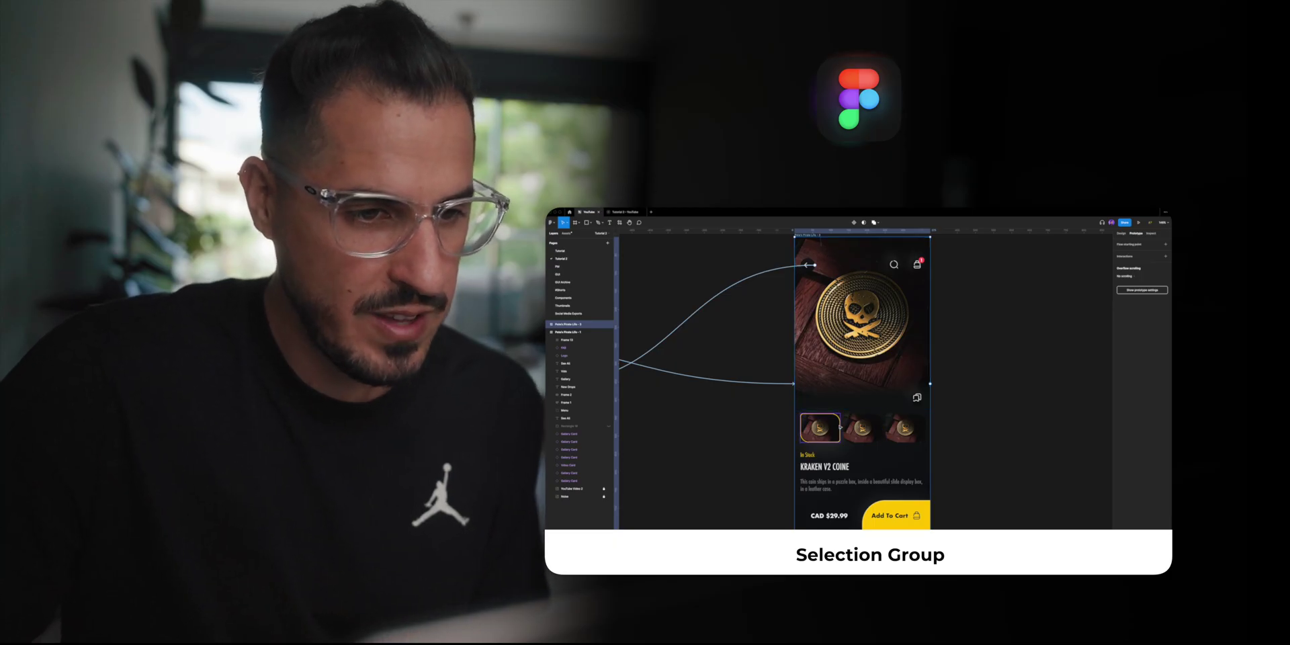
click(905, 427)
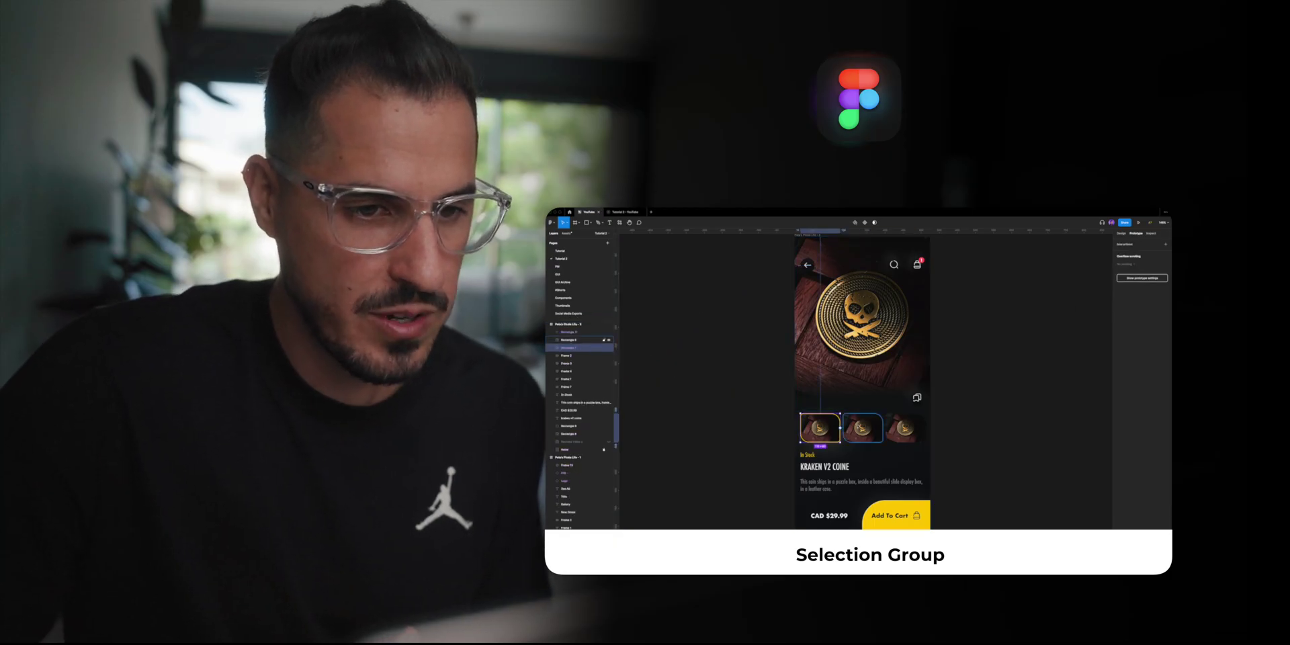
click(957, 423)
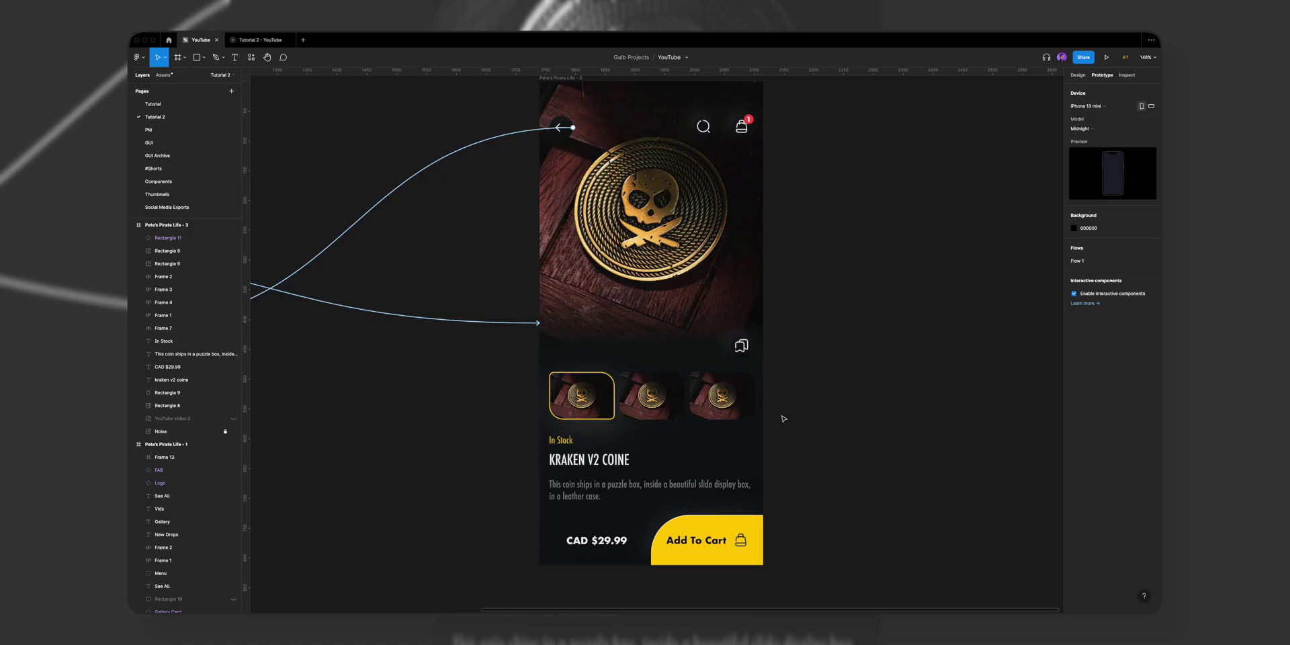
Make thumbnail Rectangle 6 a component, copy it onto the canvas, and add Variant2
click(582, 394)
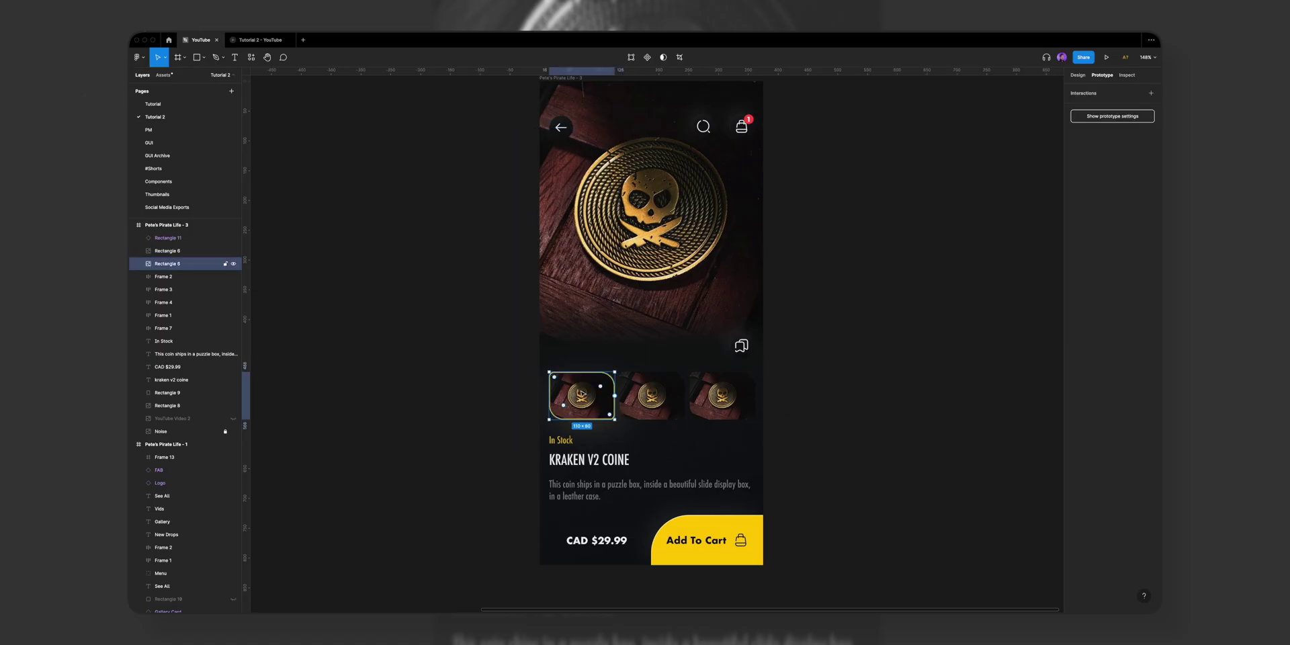
click(649, 59)
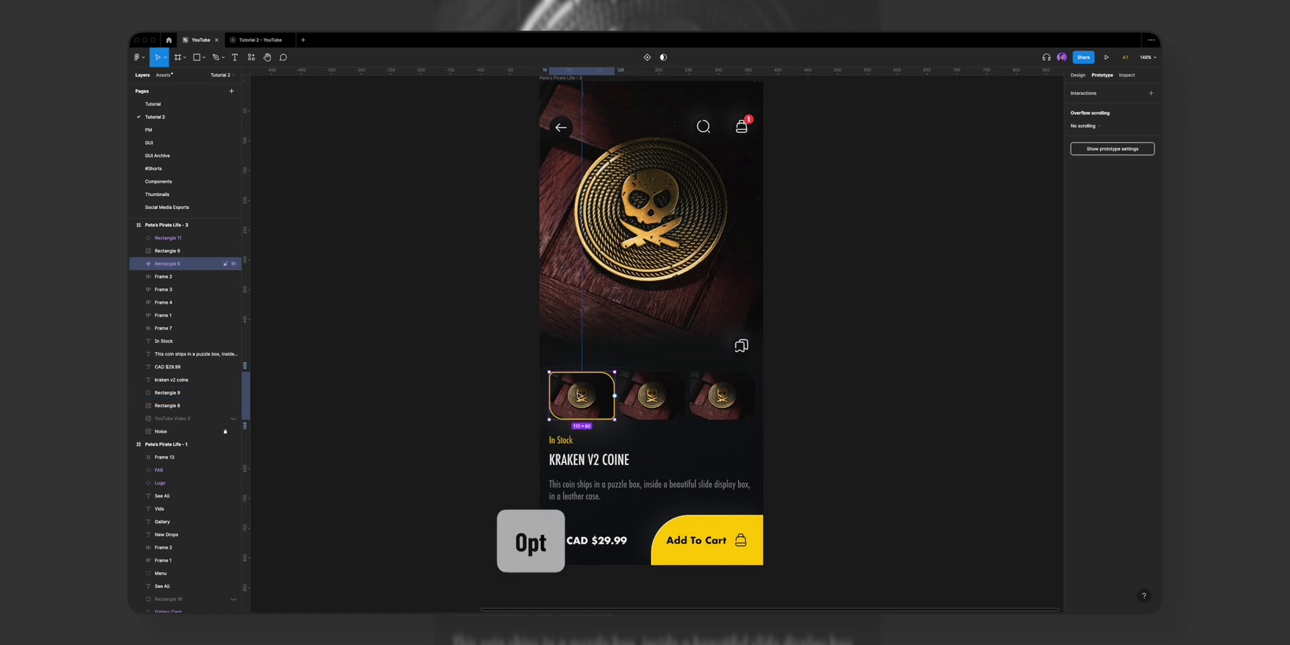
drag(582, 395, 871, 278)
key(alt+super+k)
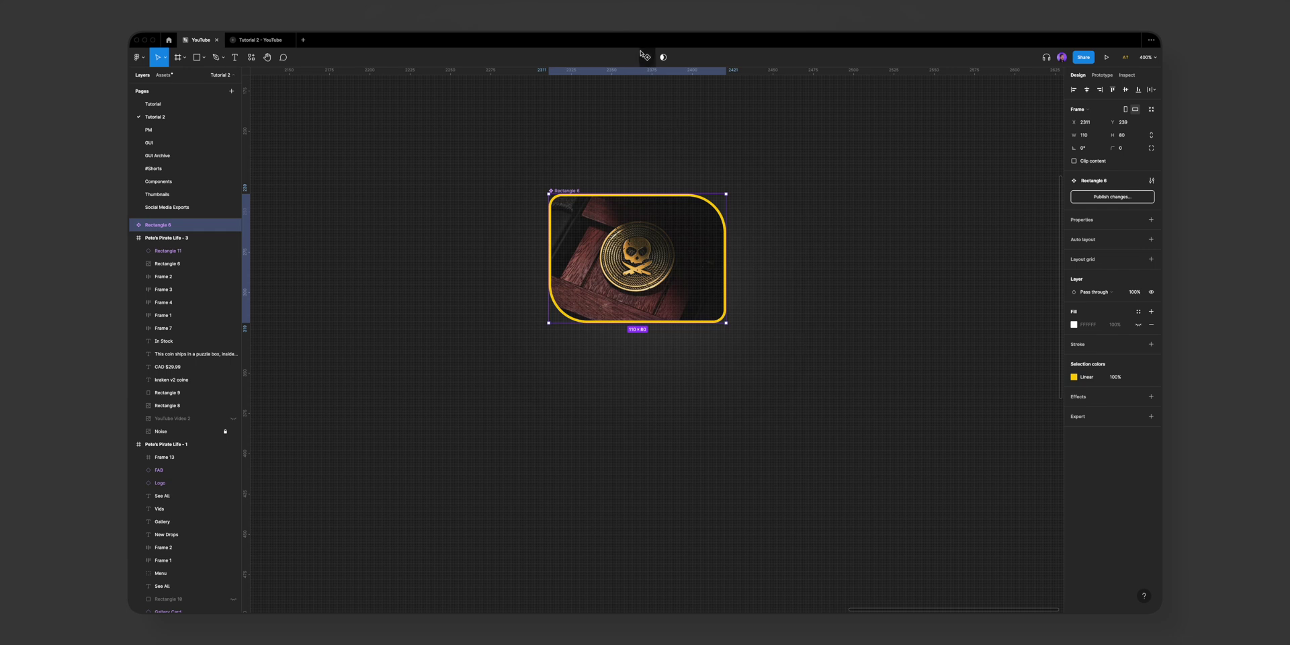
click(646, 59)
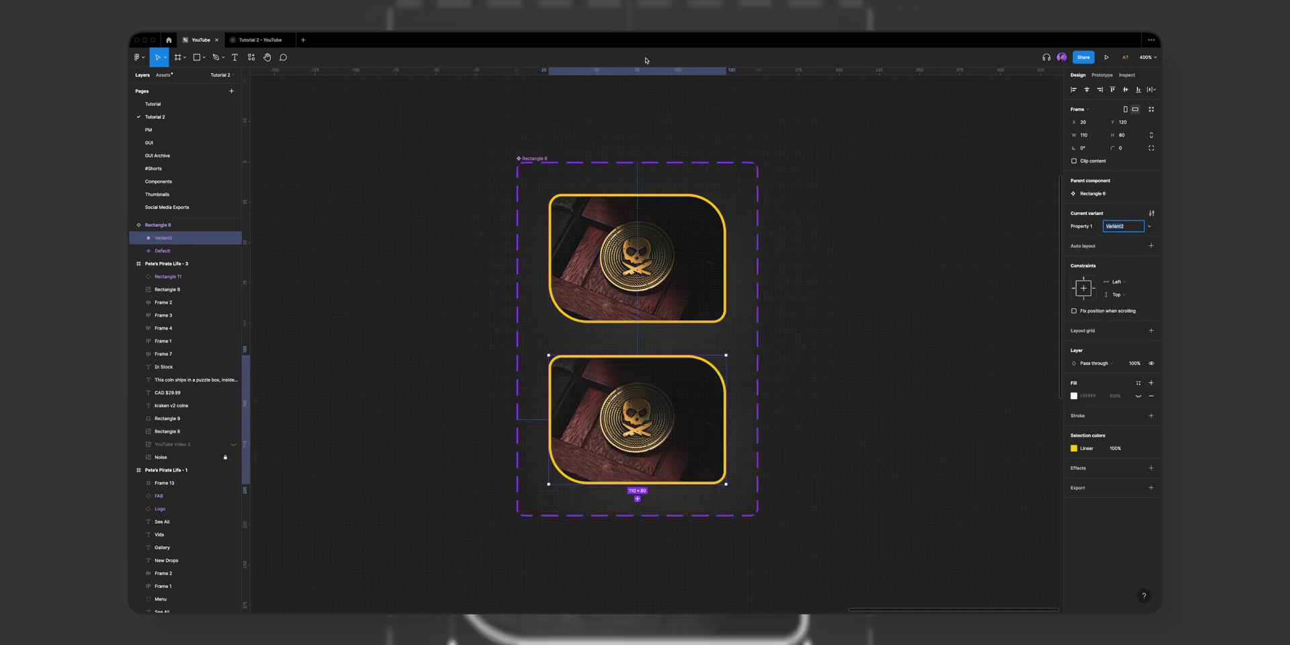
Hide the yellow border stroke on Variant2's thumbnail image
click(139, 238)
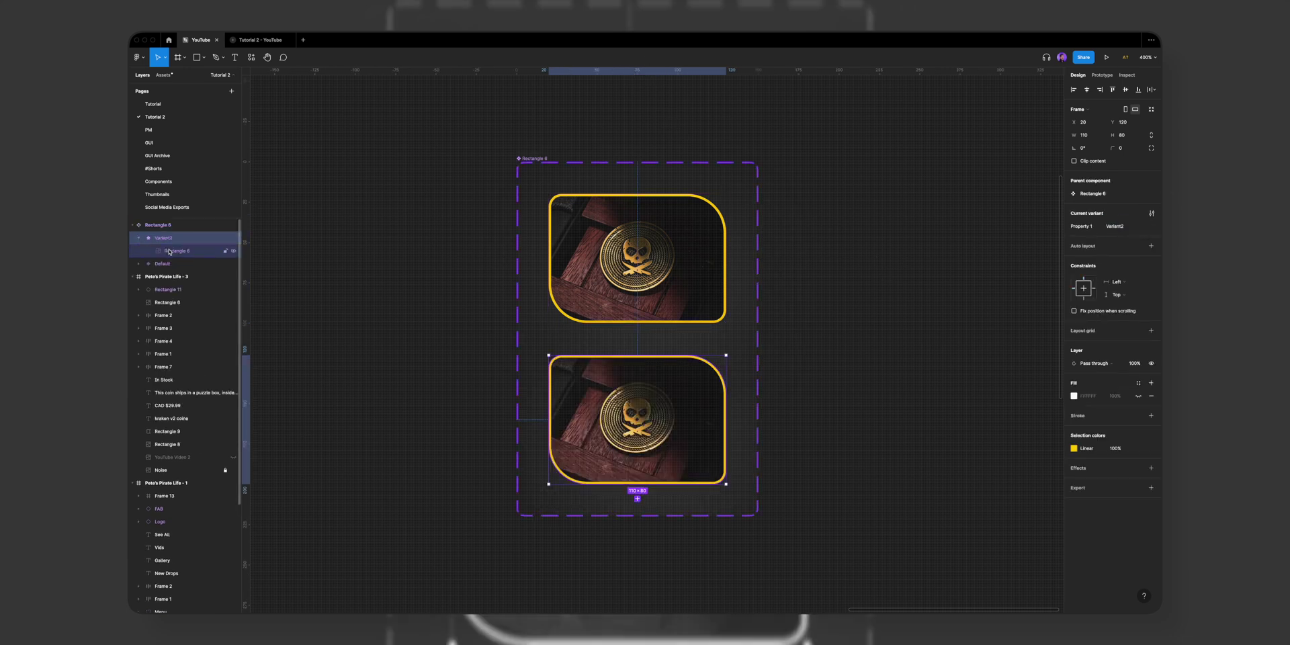
click(169, 252)
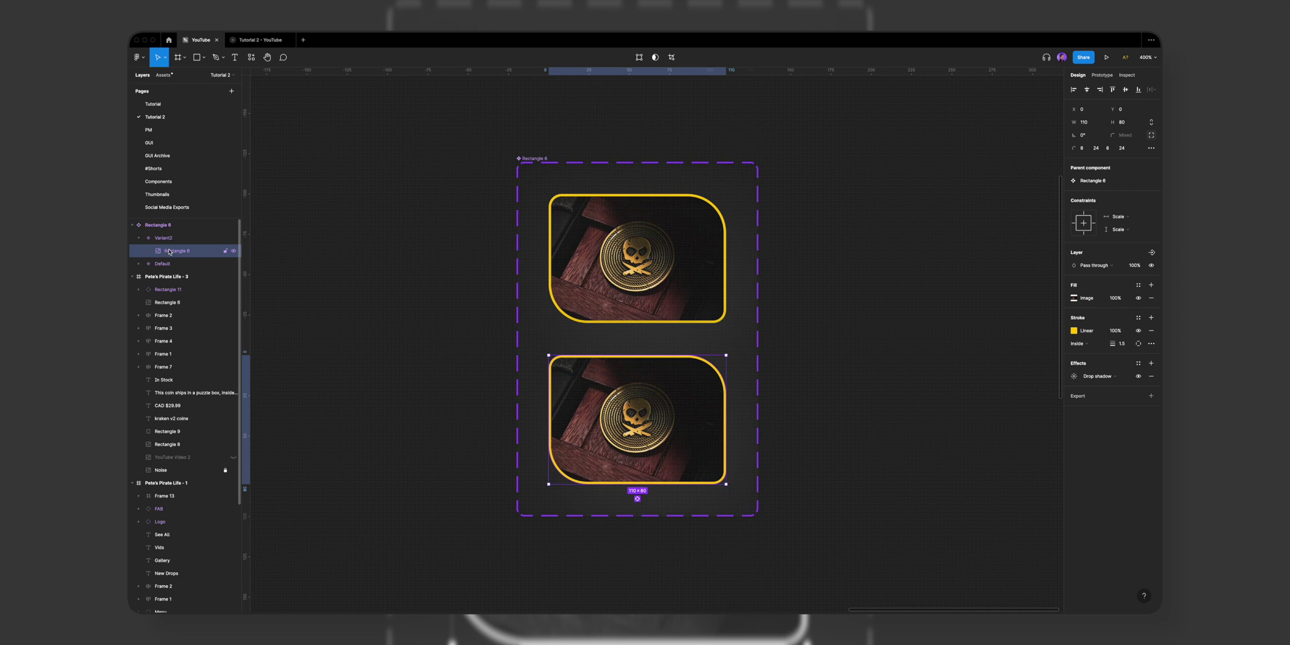
click(1138, 331)
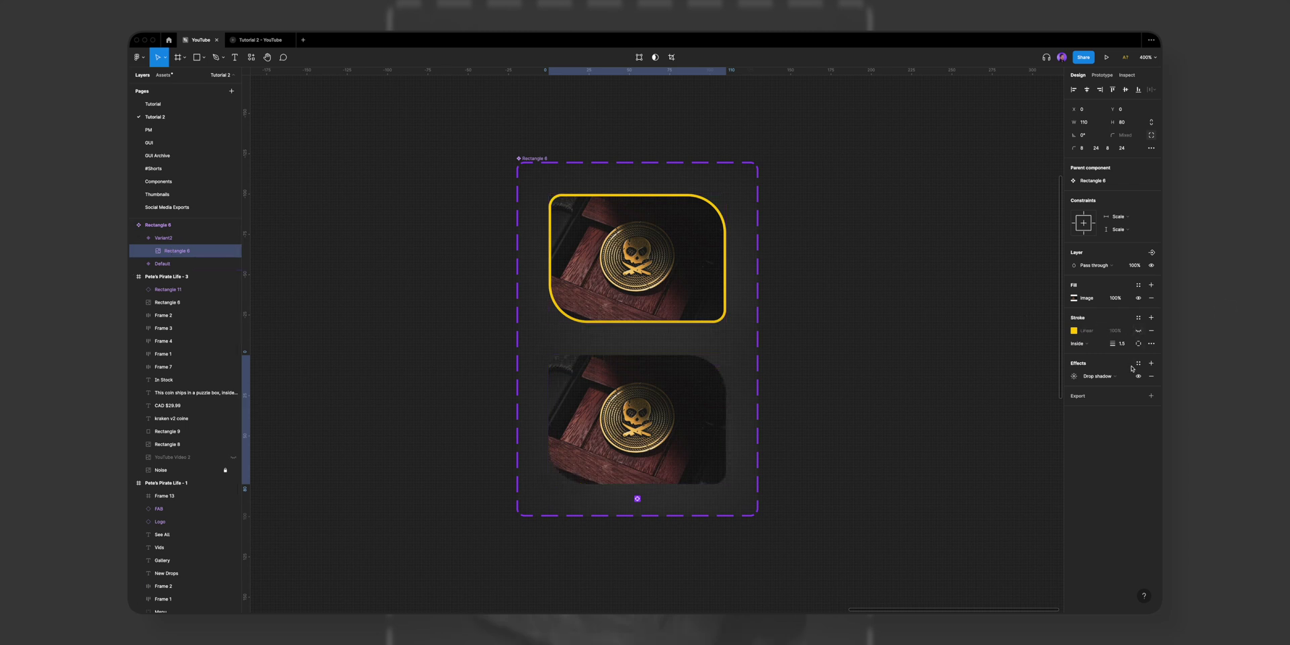
Set the variant's Property 1 value to off and place instance Rectangle 7 beside the set
key(Escape)
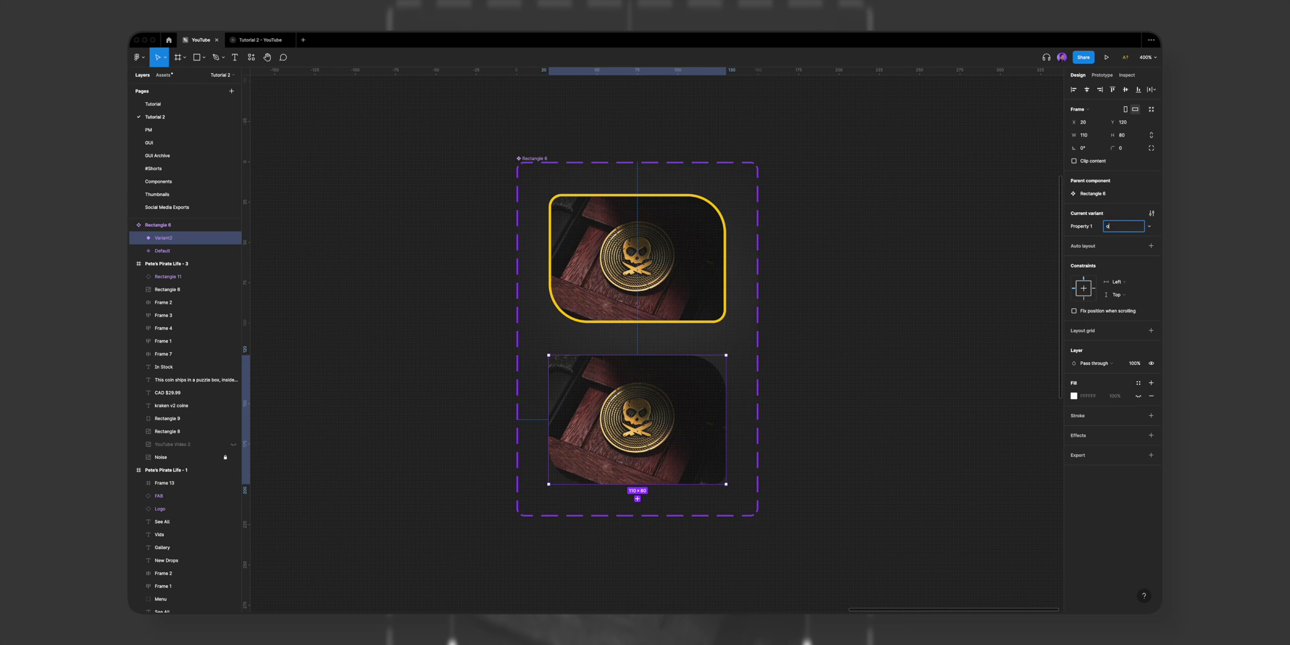
key(Return)
key(Tab)
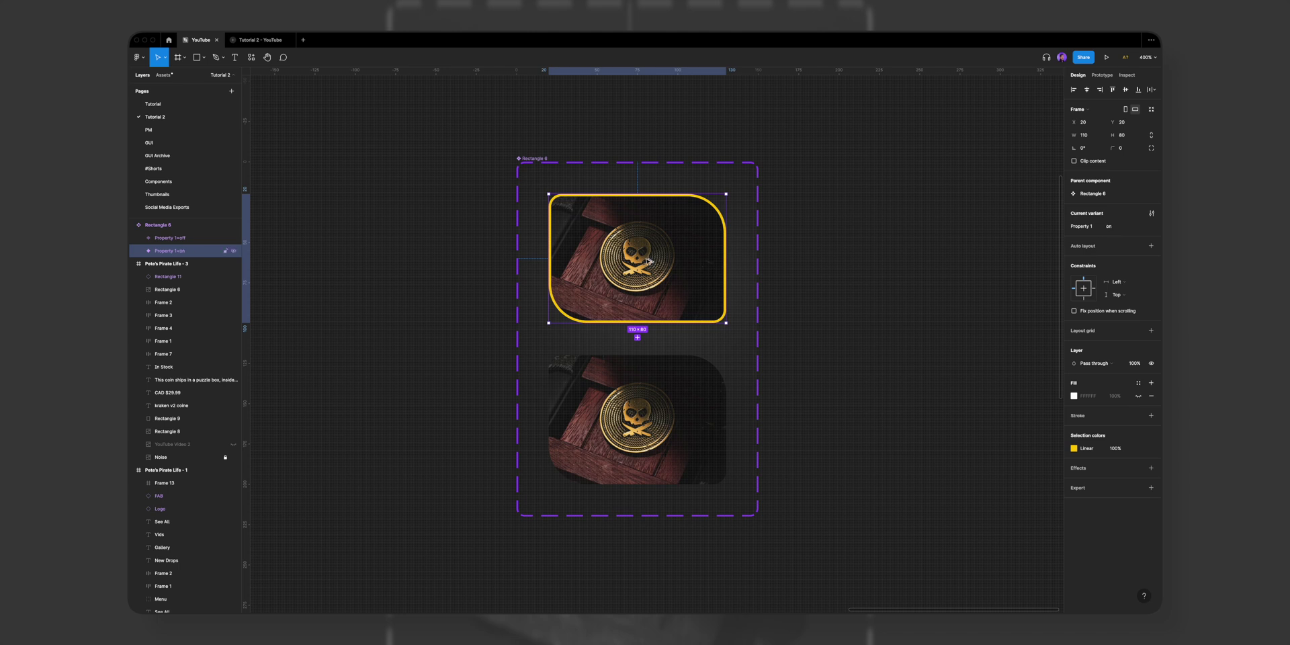
drag(648, 261, 936, 260)
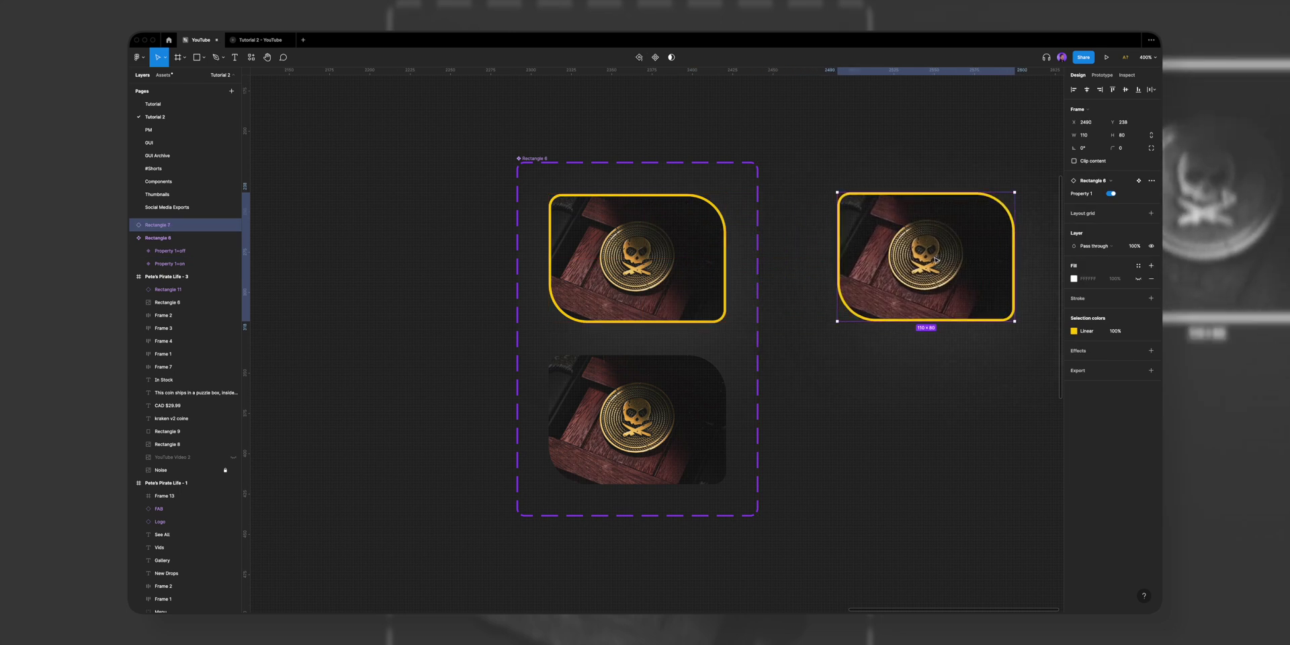
Test the thumbnail's Property 1 selected state by toggling it off and on twice
click(1112, 194)
click(1112, 194)
click(1112, 194)
click(1111, 194)
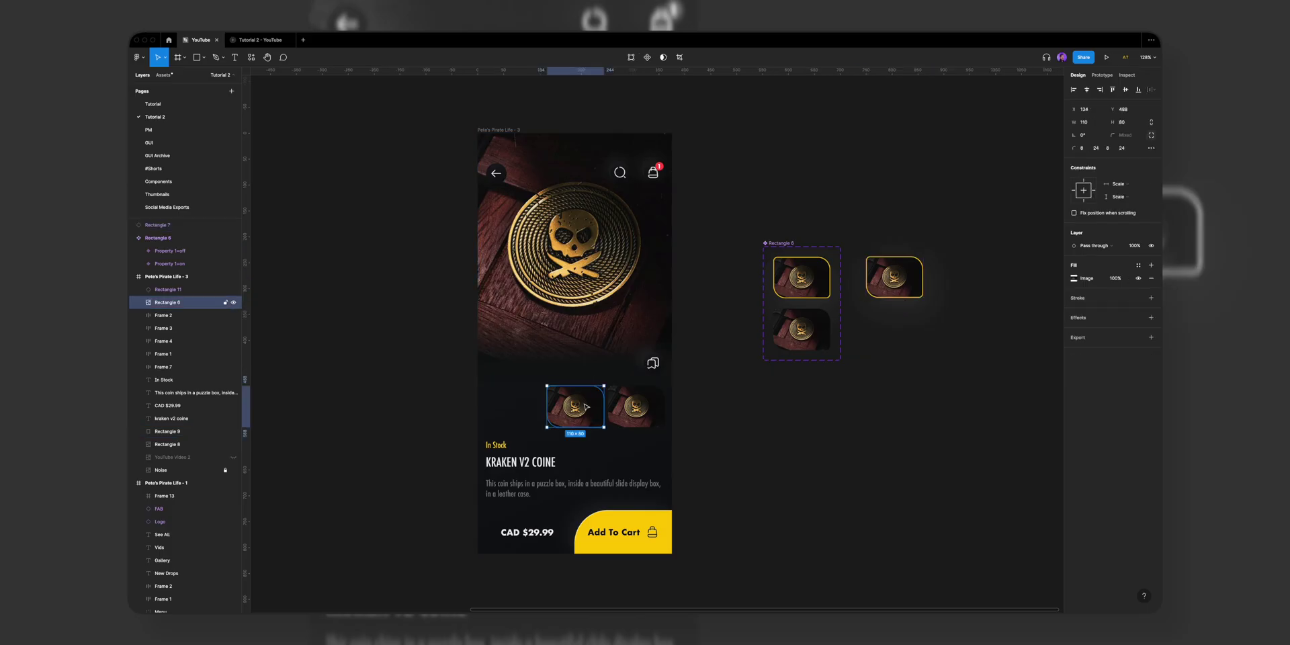
Place a gallery thumbnail in the phone screen and duplicate it twice, 7 px apart
drag(892, 276, 649, 422)
key(super+d)
key(alt)
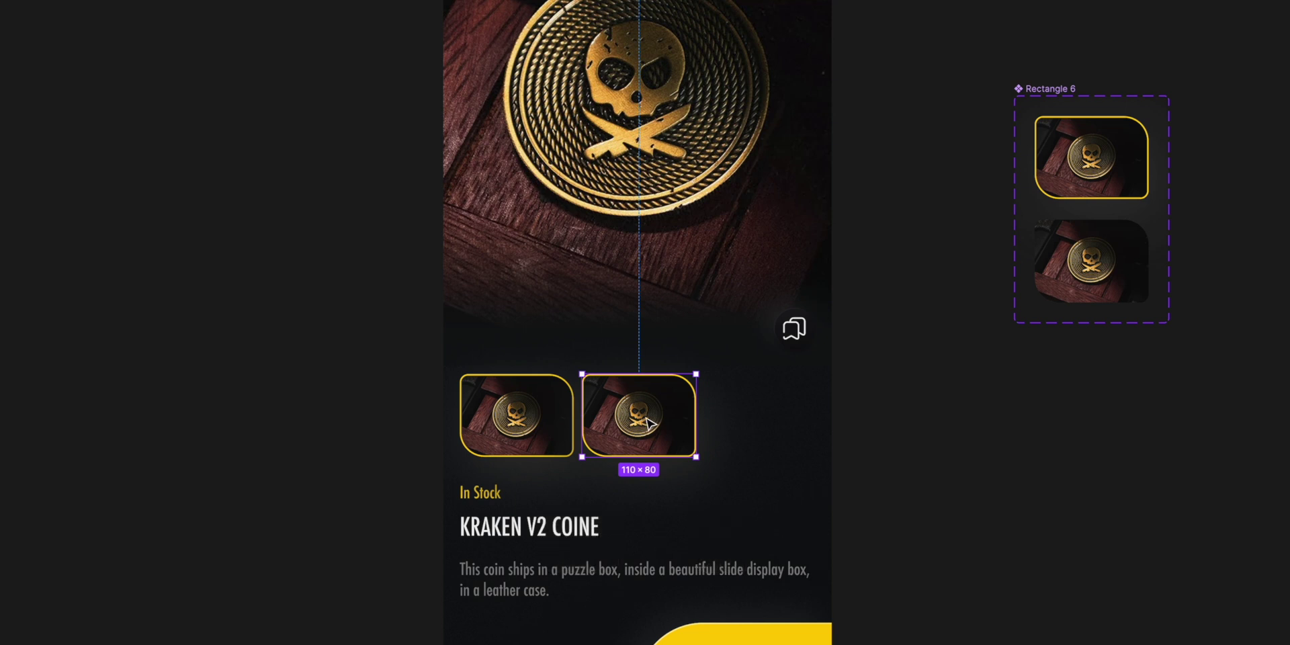
key(super+d)
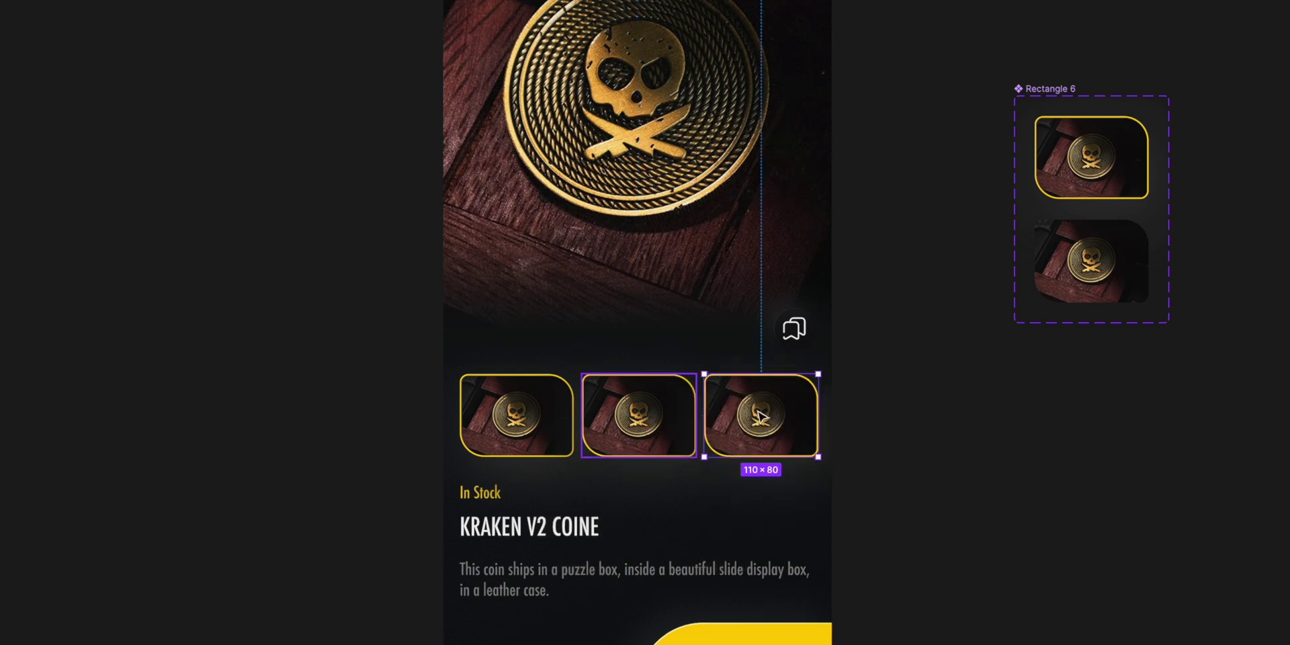
click(978, 423)
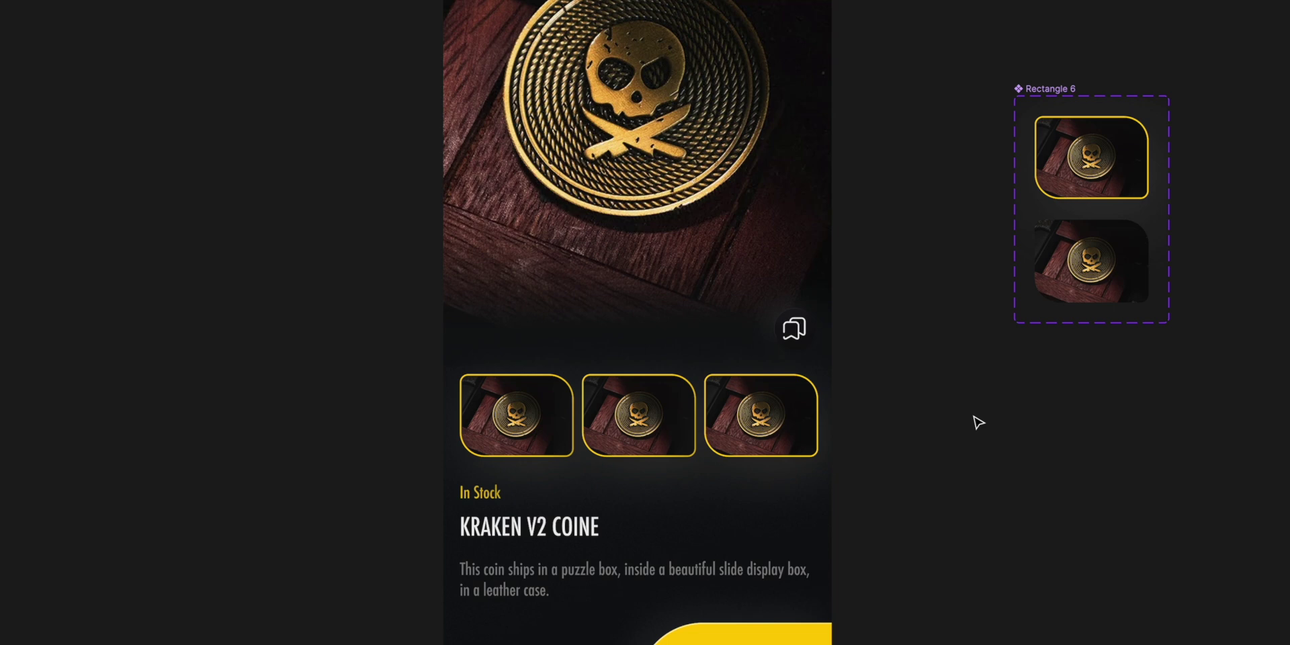
click(657, 418)
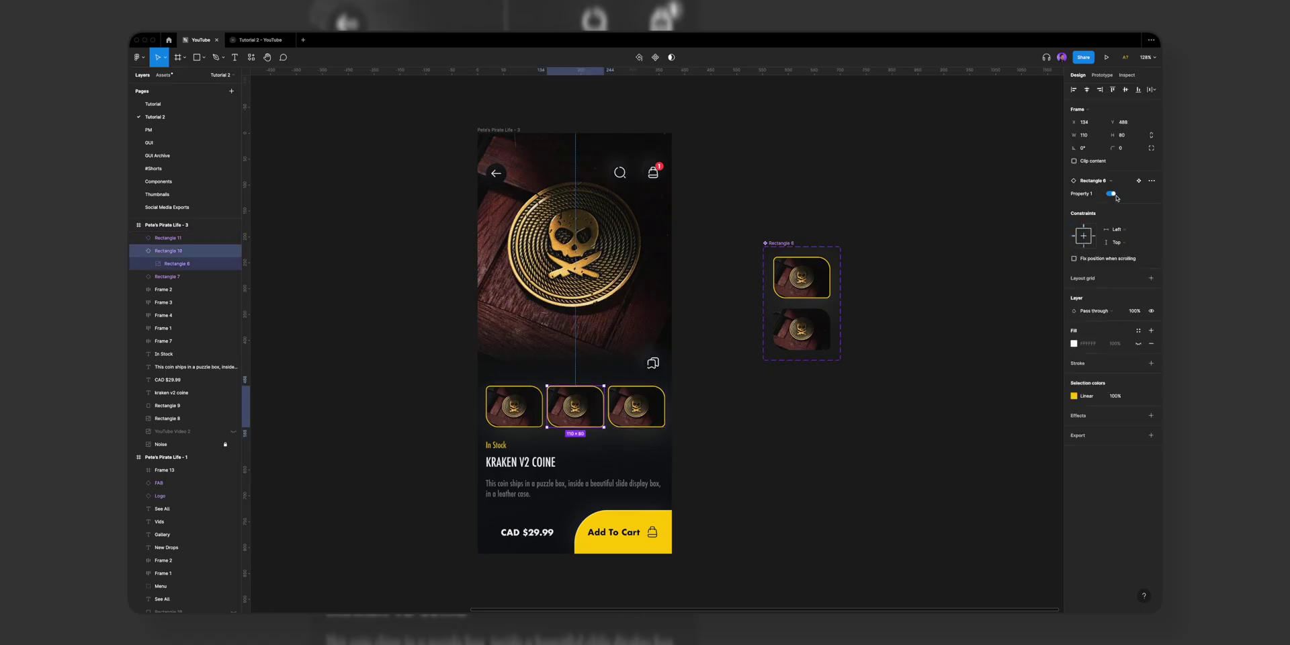
Turn off the middle thumbnail's selected state and fill it with Image 002.jpeg
click(1112, 194)
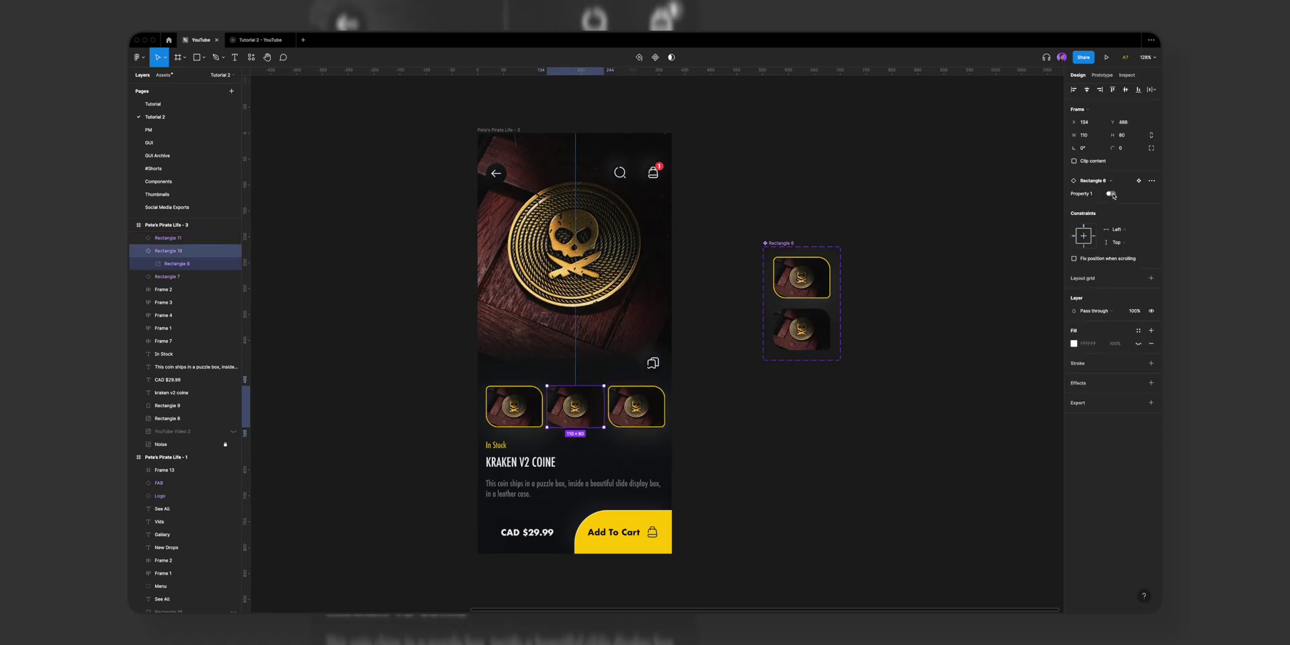
double_click(584, 410)
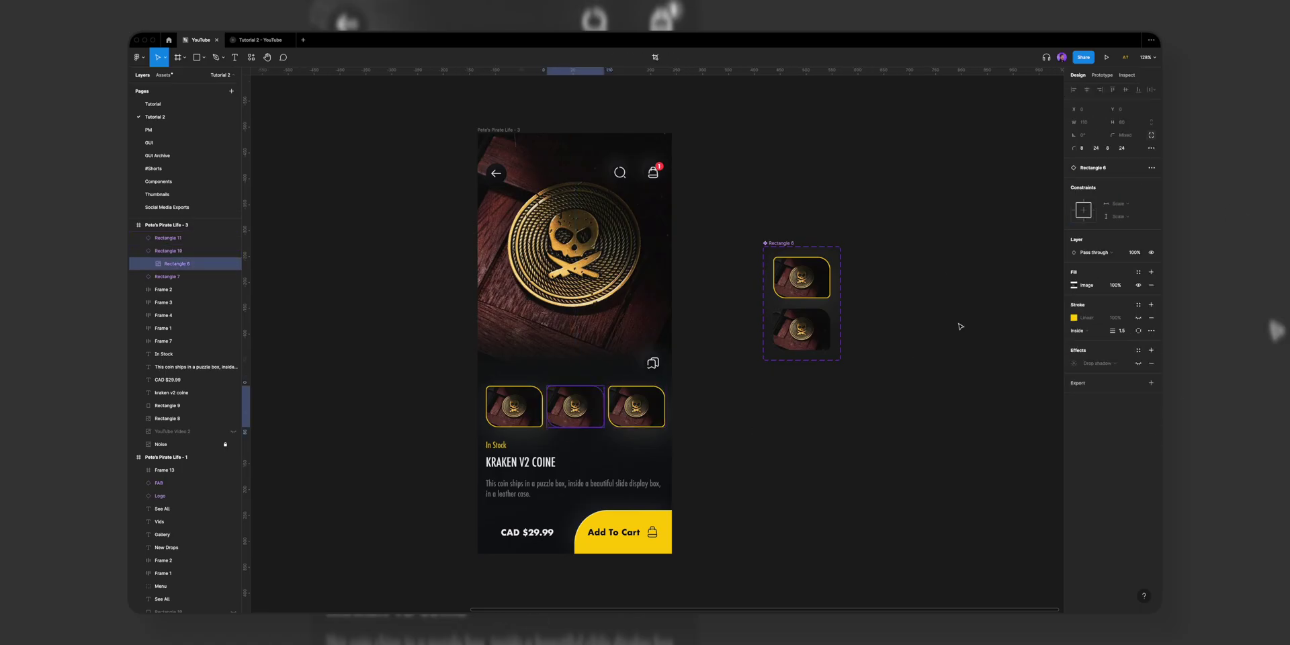
click(1073, 286)
click(1015, 345)
click(674, 245)
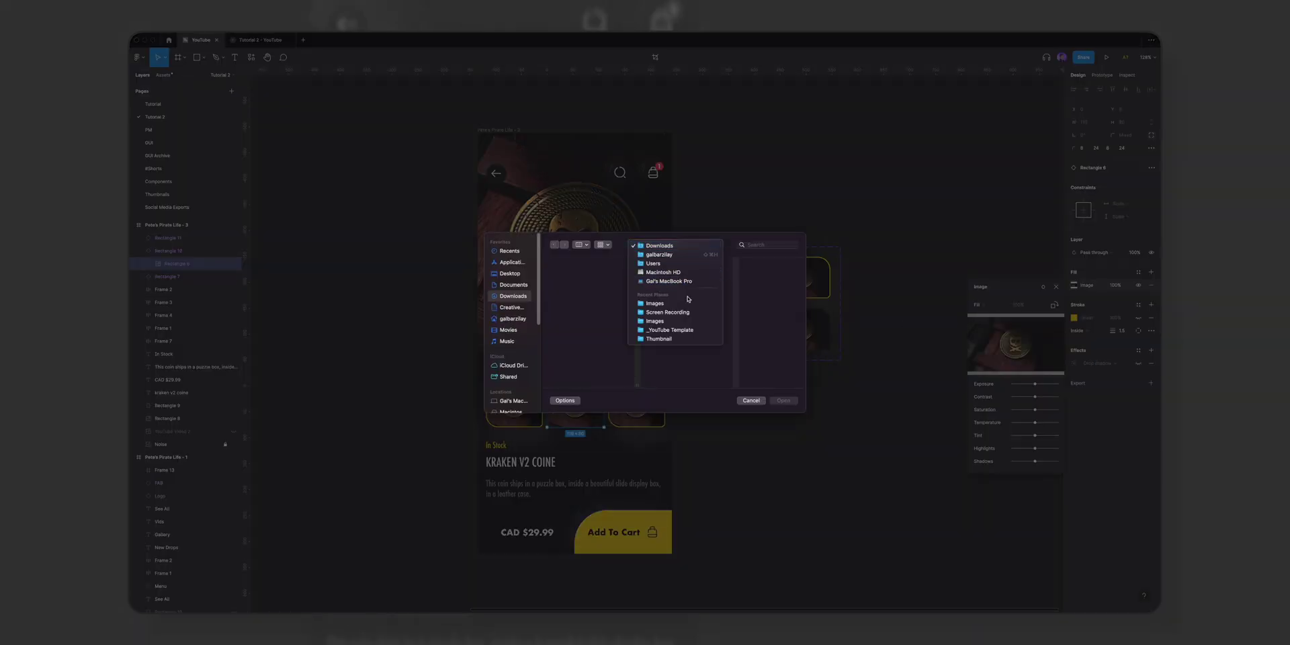
click(680, 321)
click(740, 274)
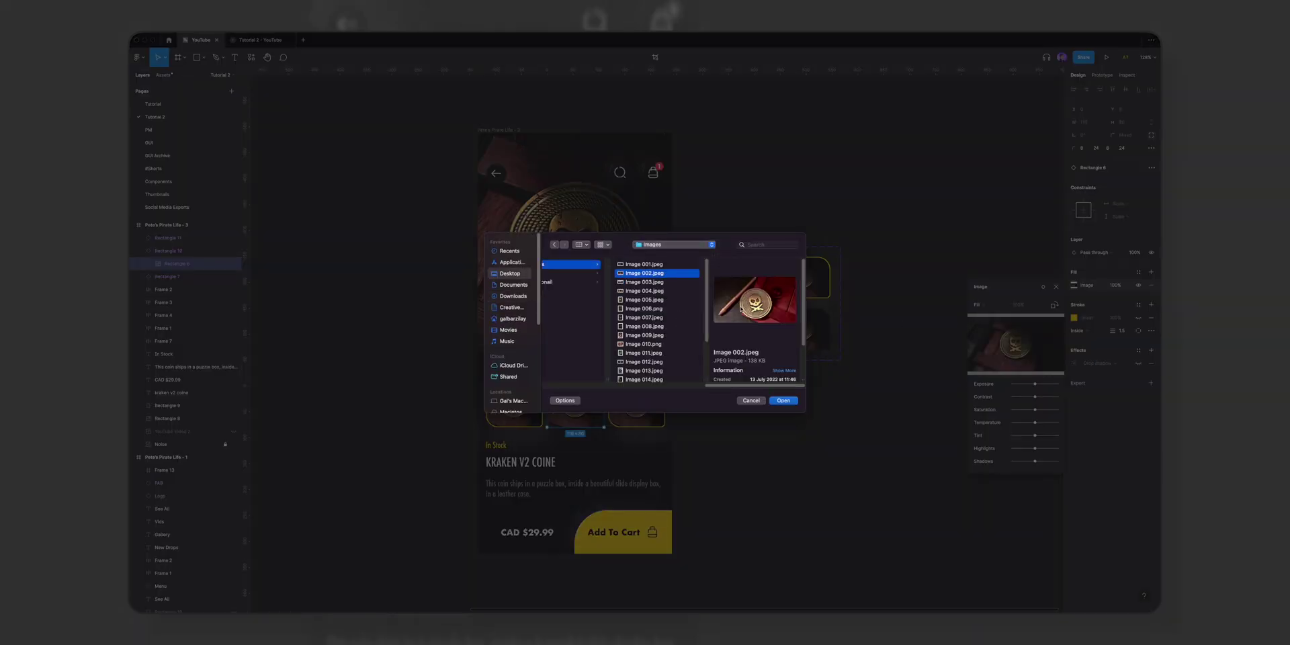
click(784, 401)
Begin replacing the third thumbnail's image fill with another coin photo
click(643, 406)
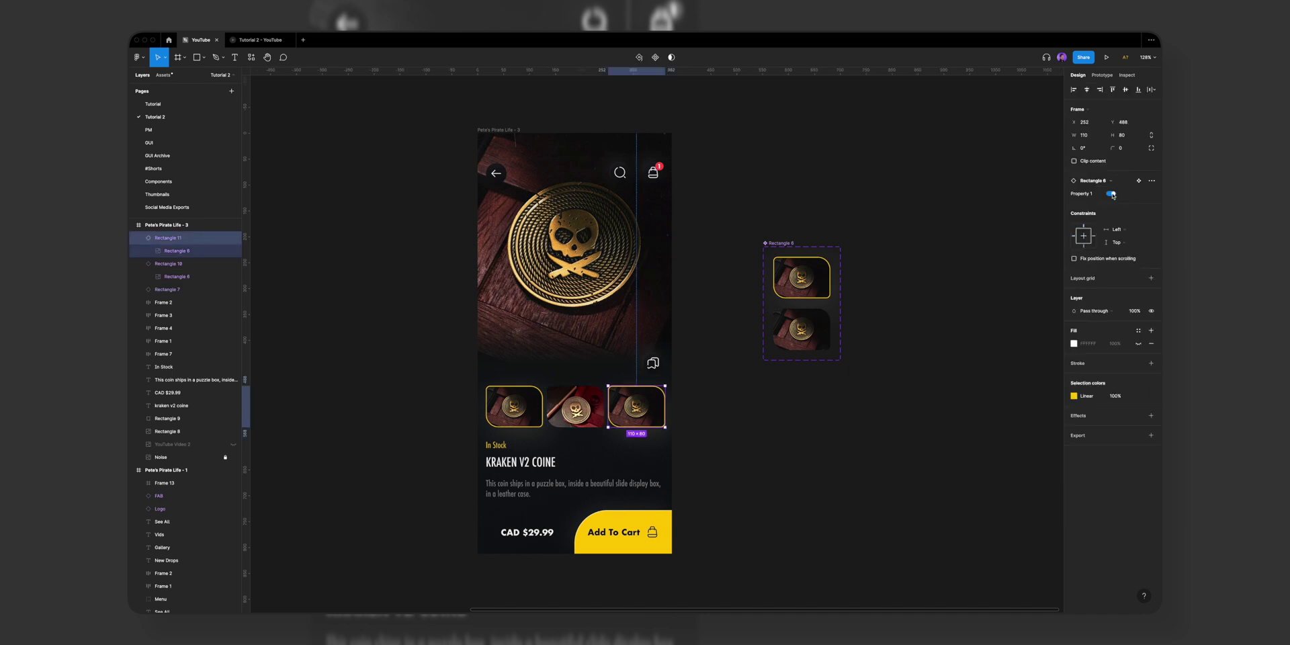
double_click(636, 407)
click(1073, 285)
click(1016, 344)
click(672, 245)
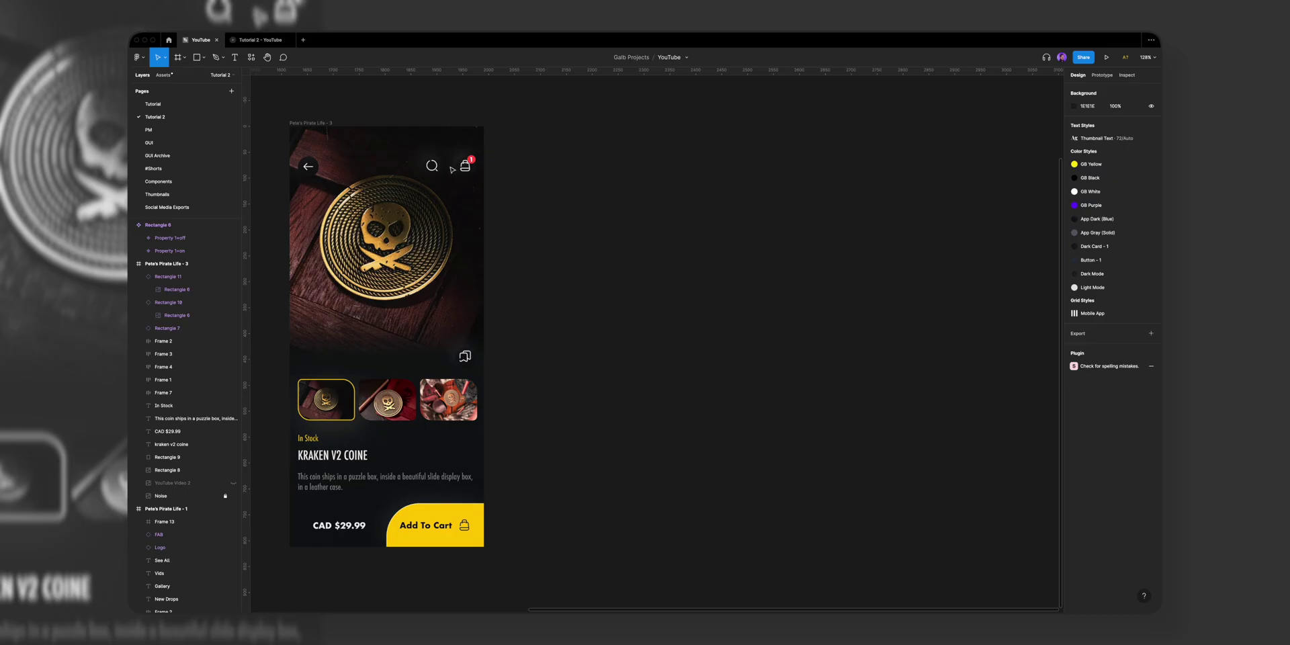
Duplicate the product screen twice to make three product screens
click(405, 146)
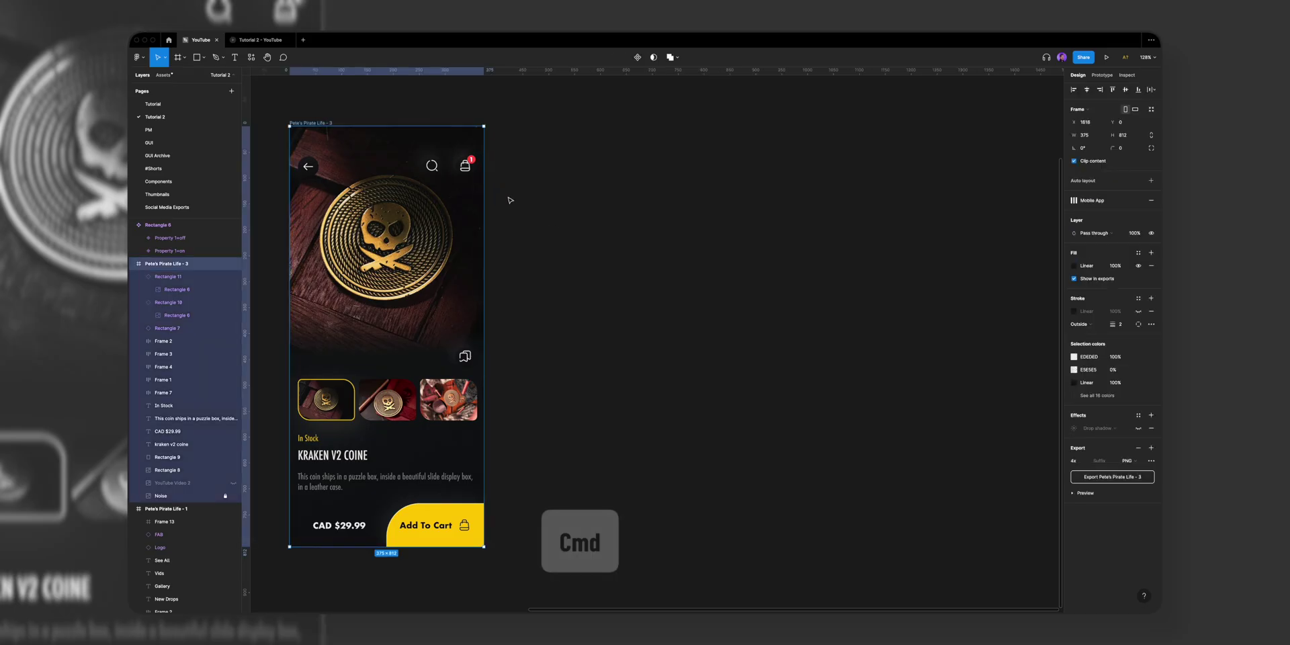
key(super+d)
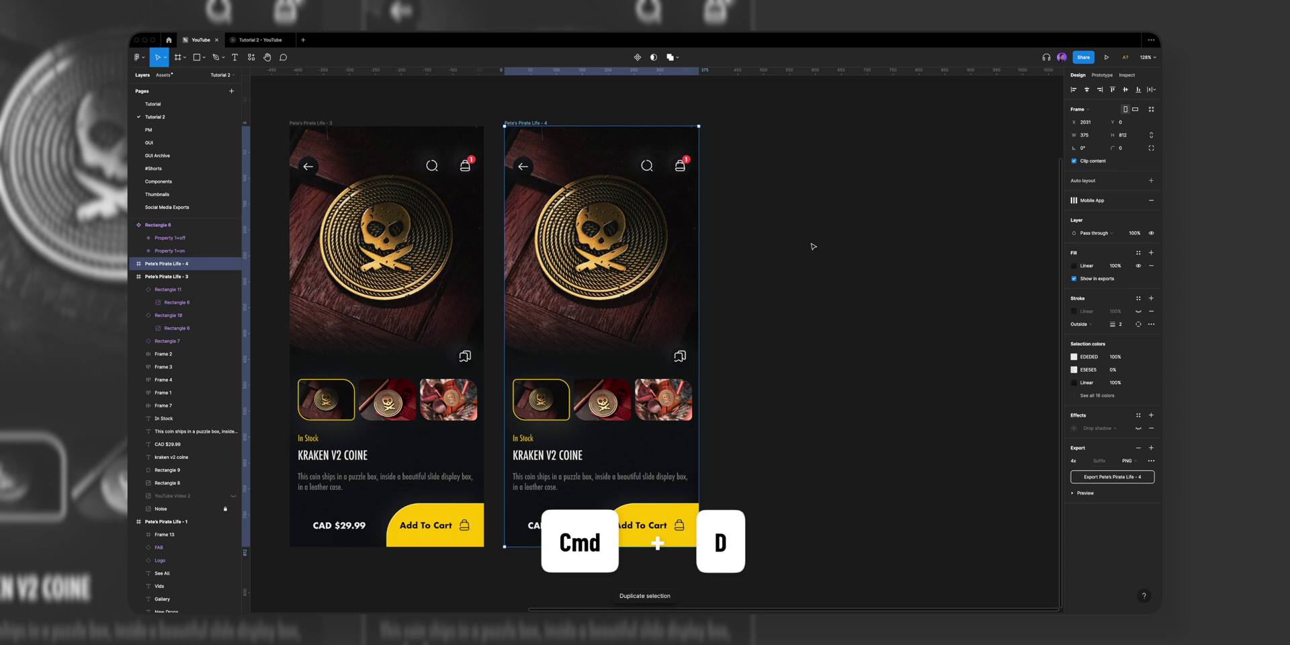
key(super+d)
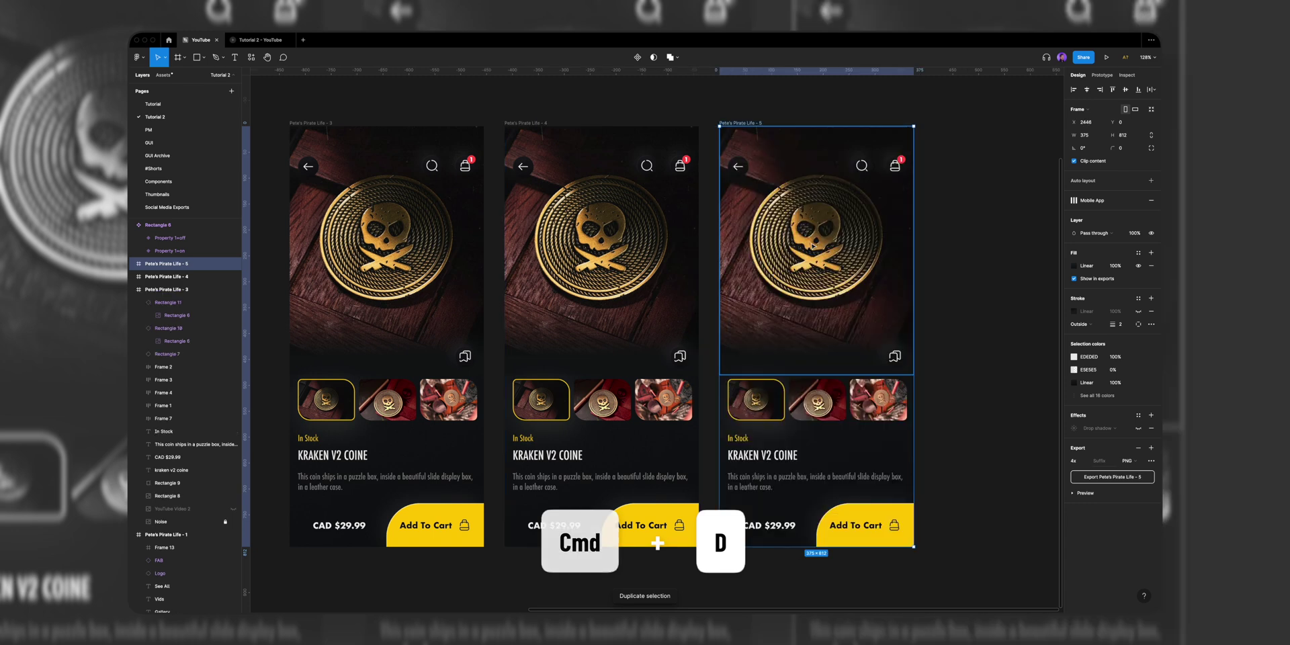
scroll(629, 275, left, 1)
Replace the second screen's main picture with Image 002.jpeg
click(629, 275)
double_click(629, 275)
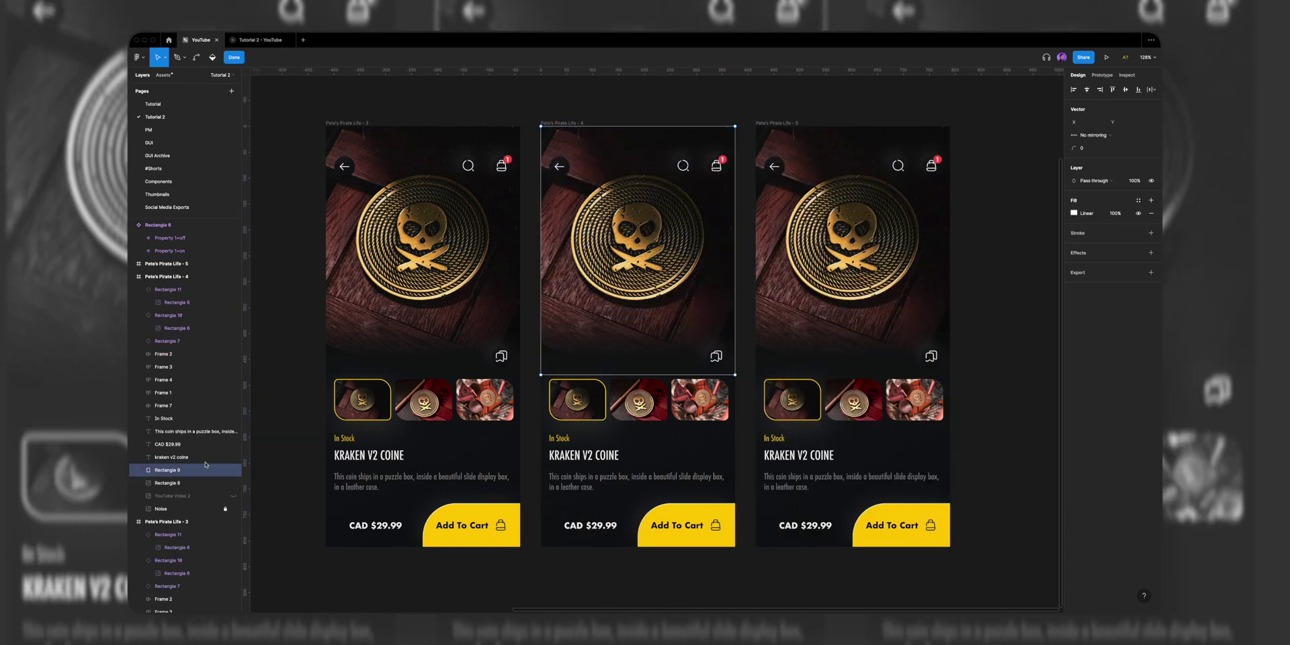
click(167, 488)
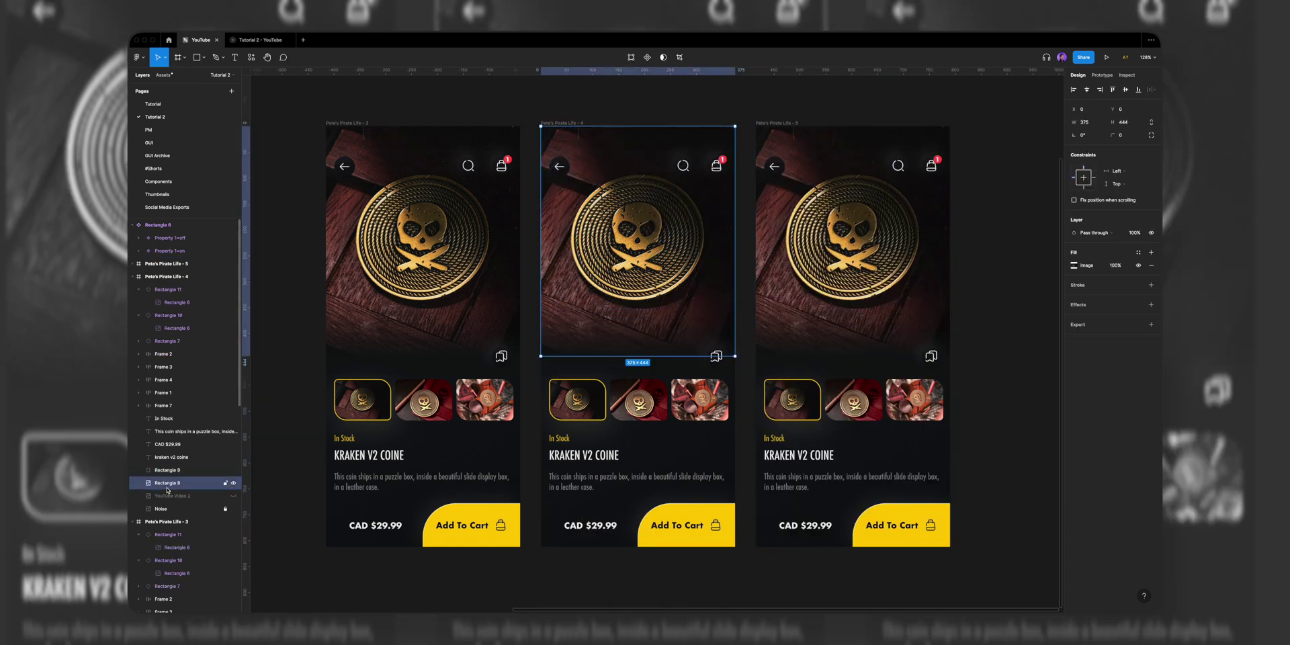
click(1075, 266)
click(1016, 324)
click(695, 247)
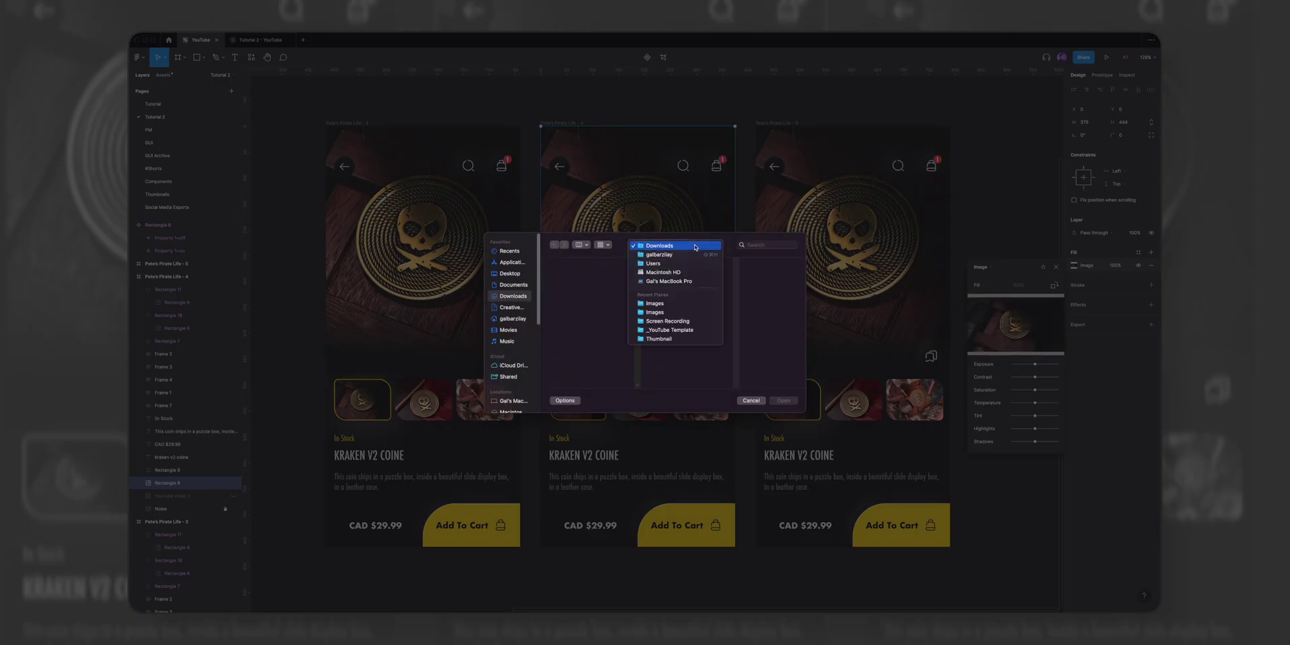
click(688, 306)
click(729, 274)
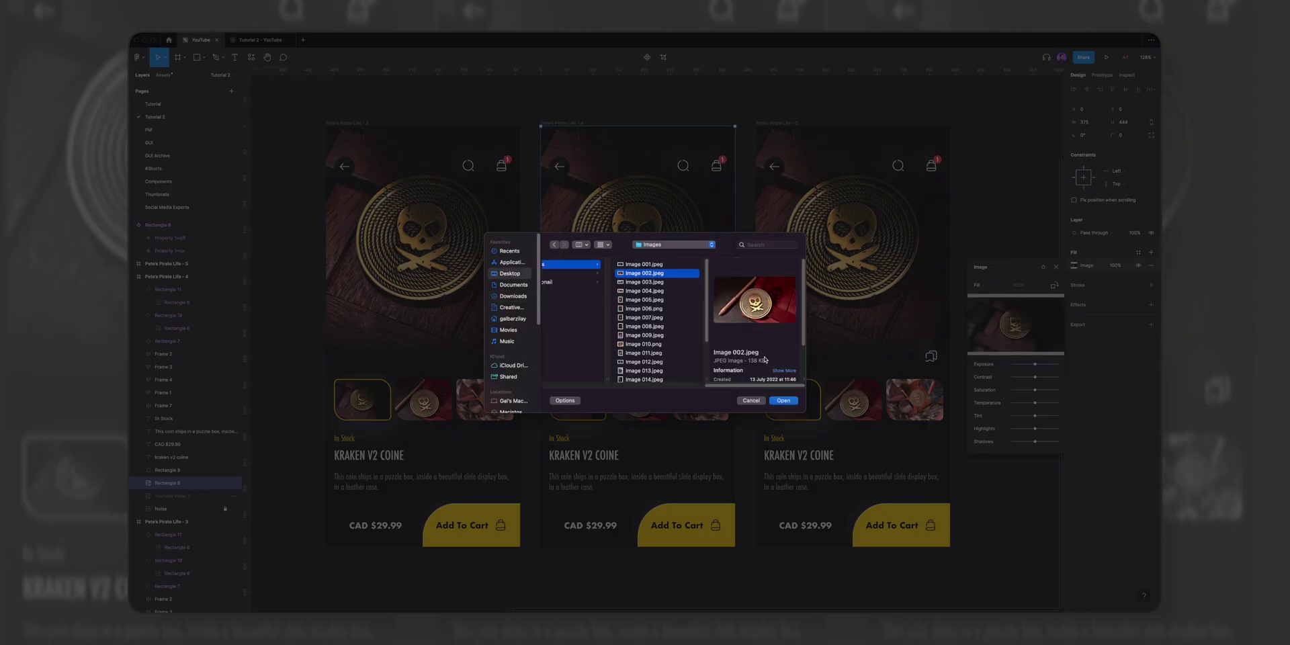
click(785, 402)
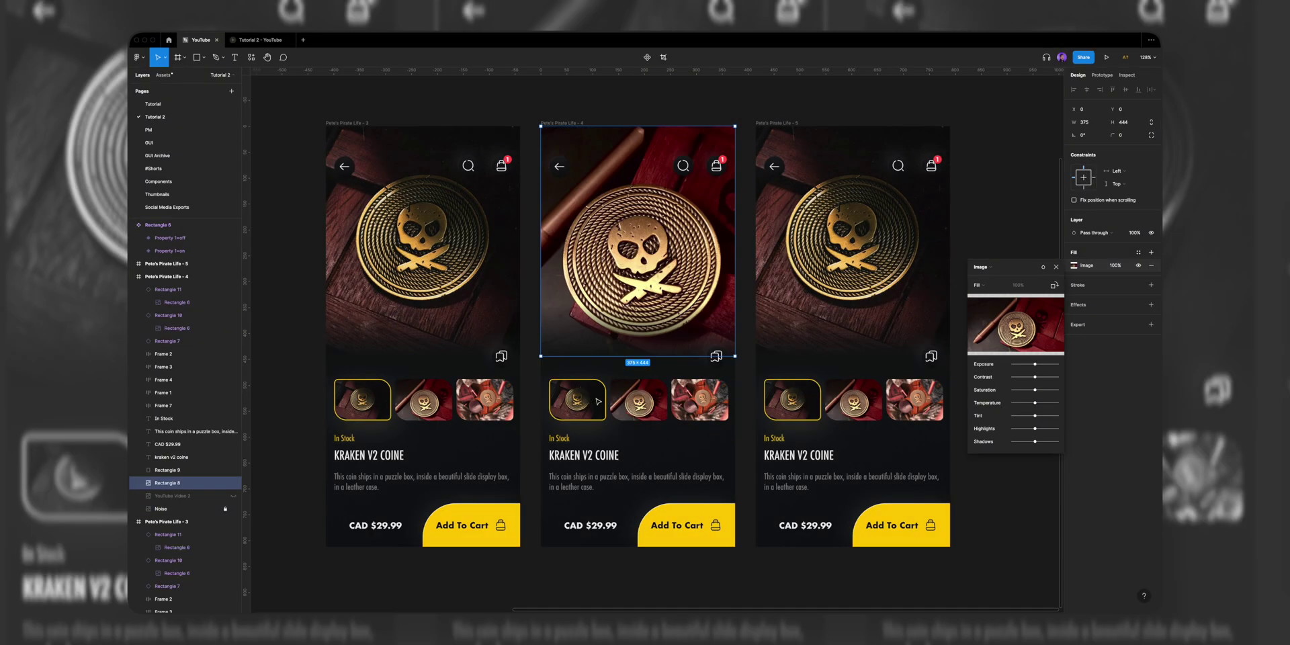
click(597, 401)
On the second screen, move the selected state from the first thumbnail to the second
click(595, 400)
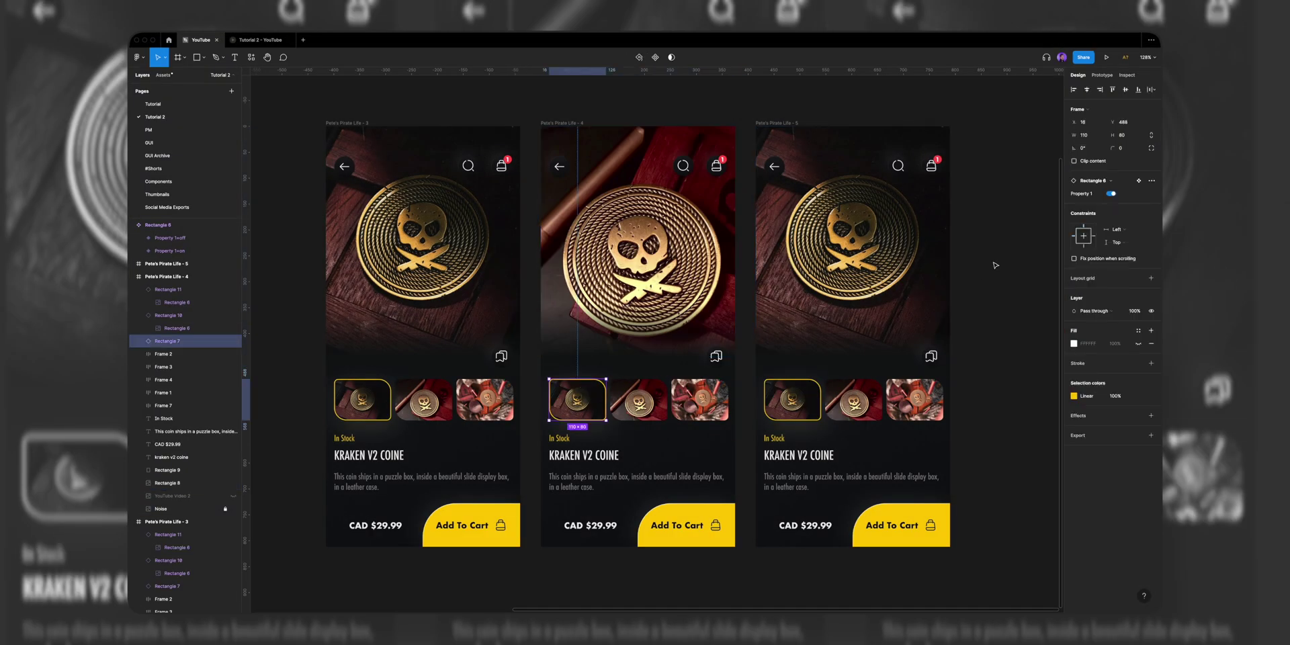
click(1110, 193)
click(666, 400)
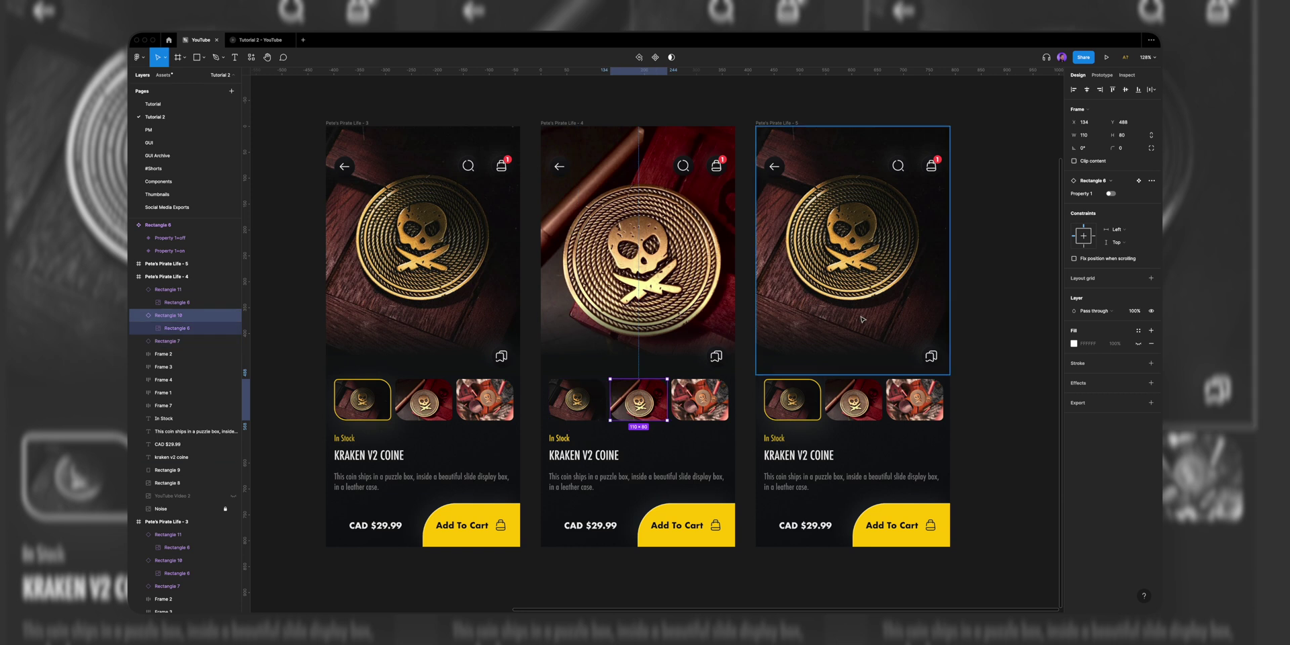
click(1110, 193)
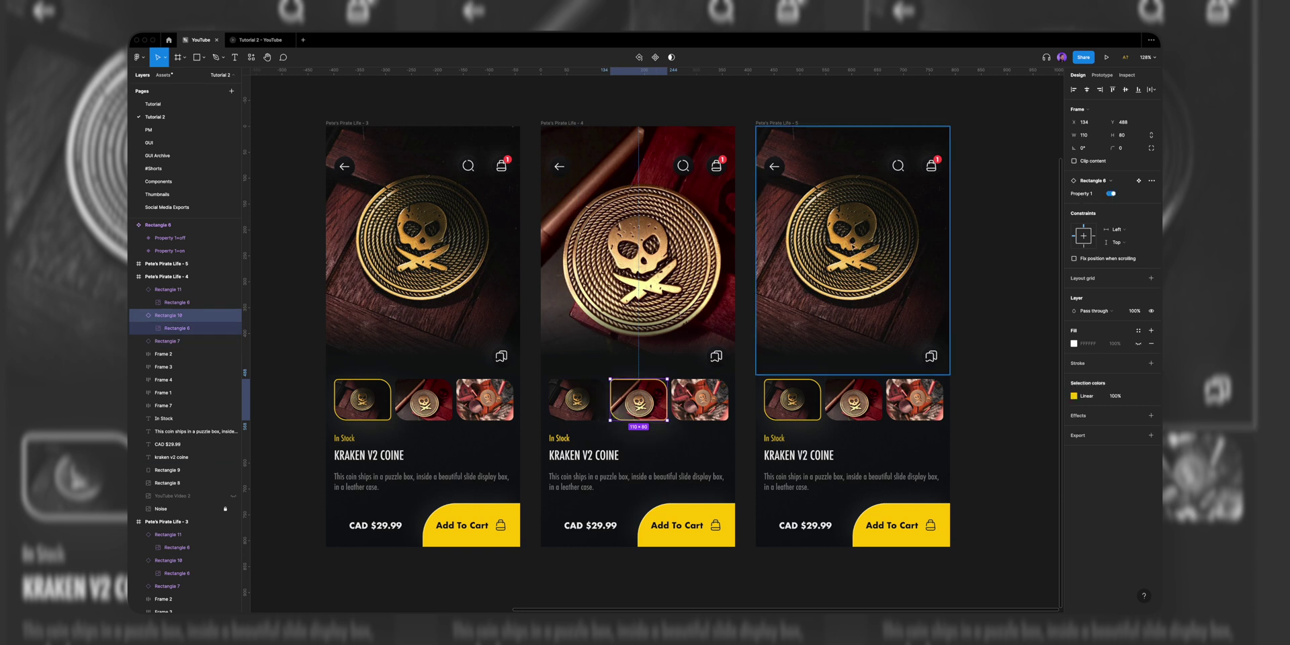
Load the third coin photo into the third screen's main picture and select its third thumbnail
double_click(873, 269)
click(195, 472)
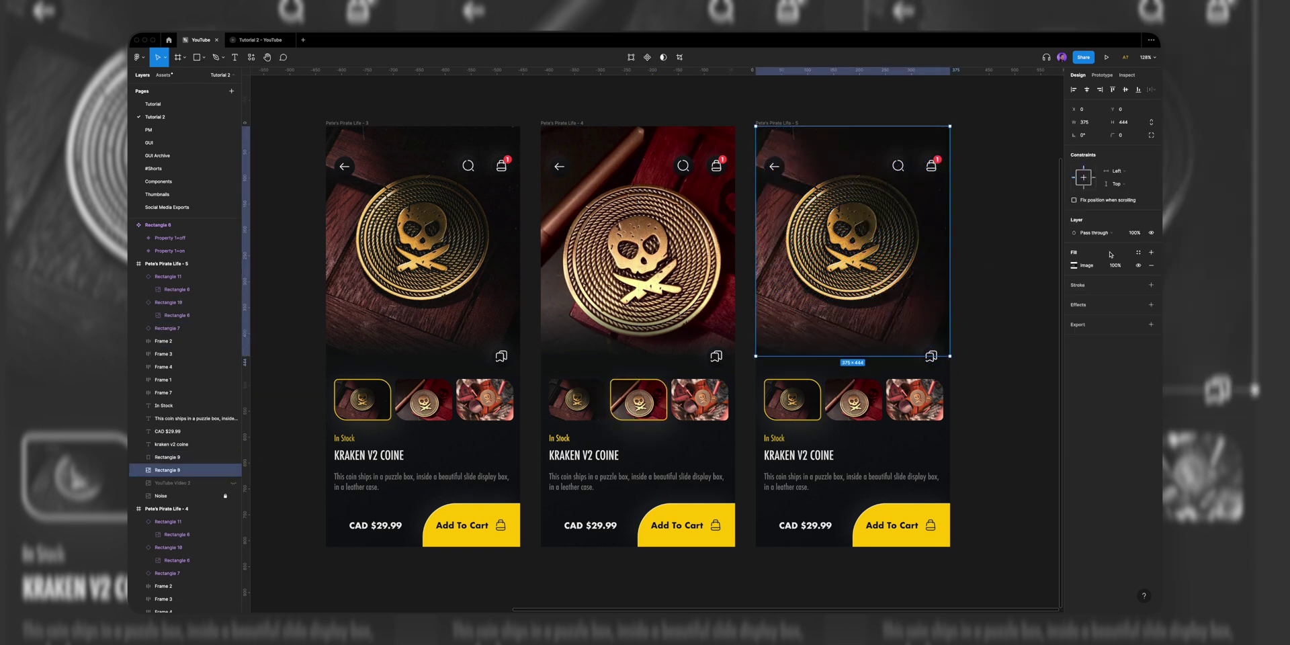
click(1074, 265)
click(1015, 325)
click(674, 244)
click(701, 305)
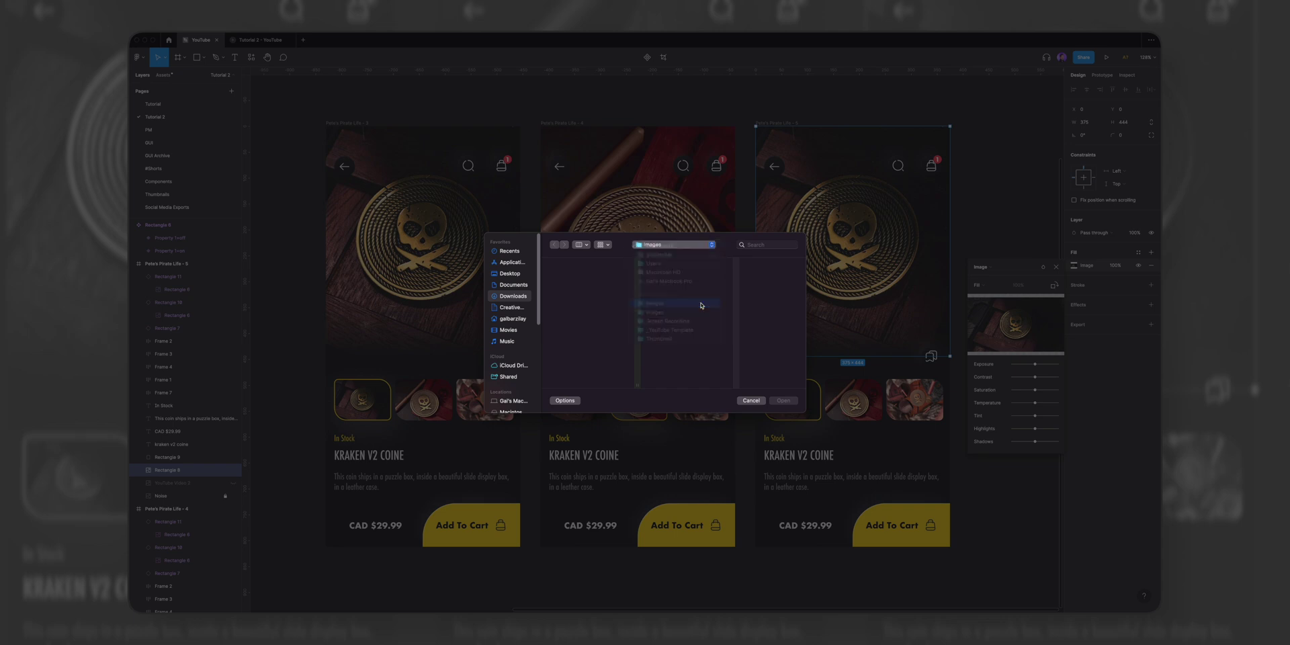
click(734, 349)
click(783, 400)
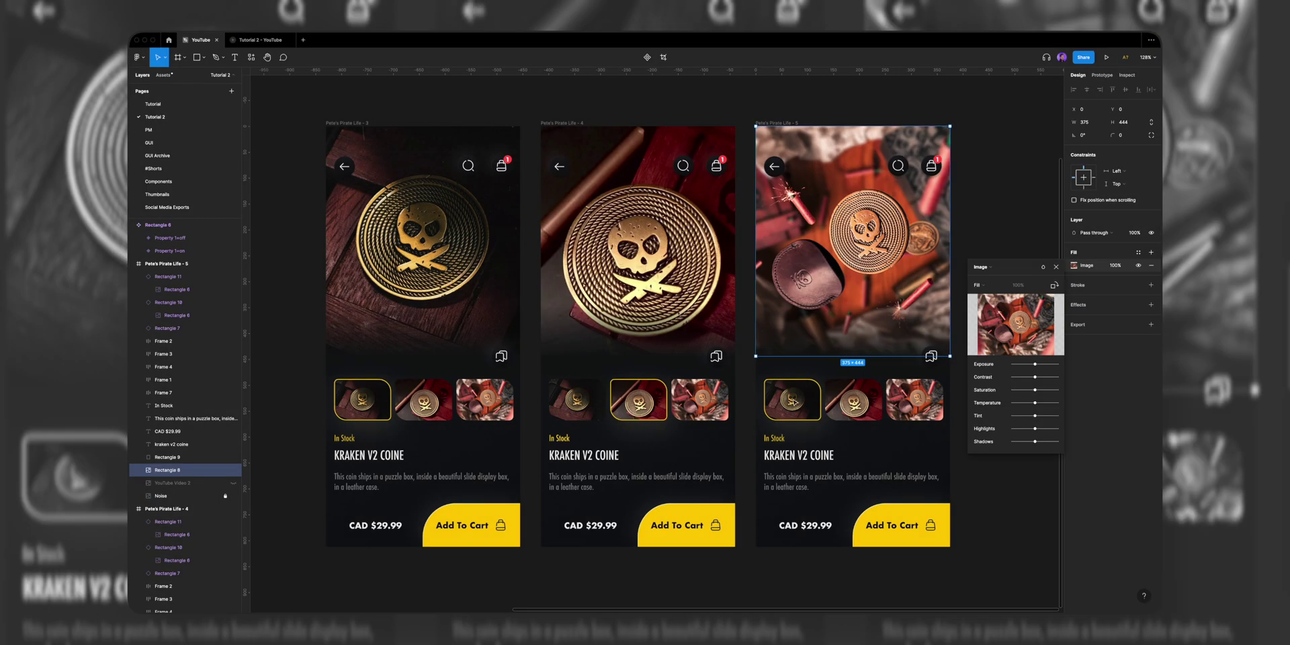
click(793, 400)
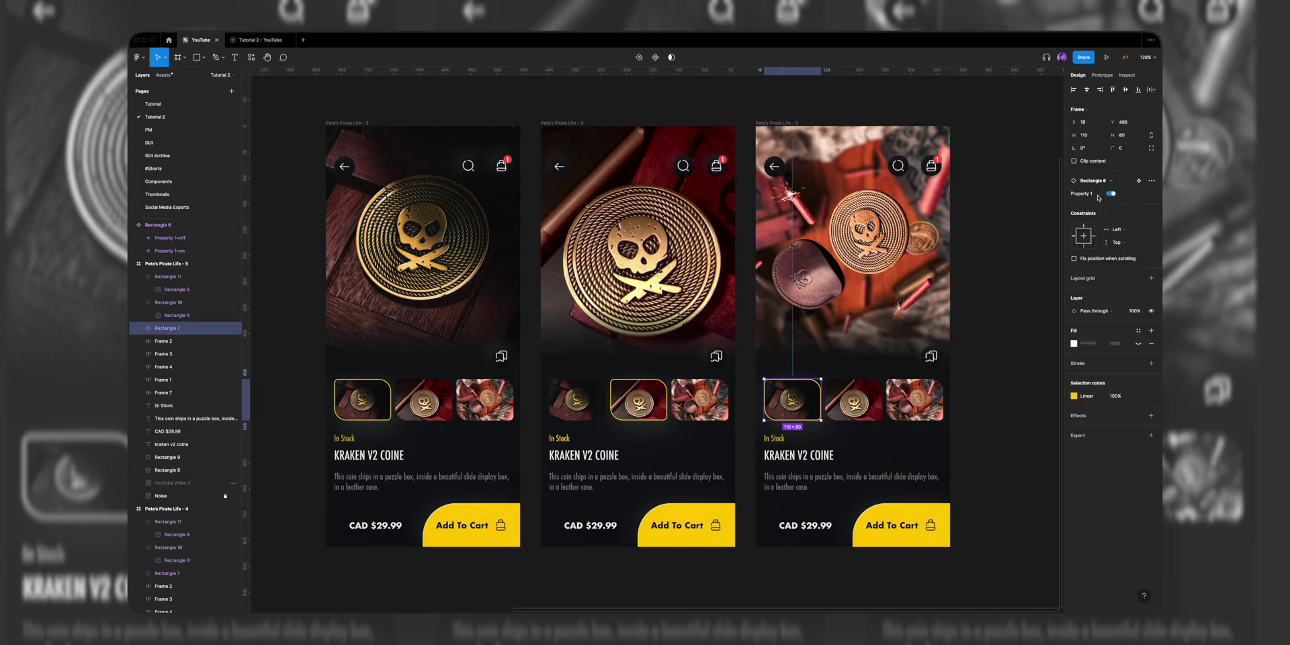
key(Tab)
key(Tab)
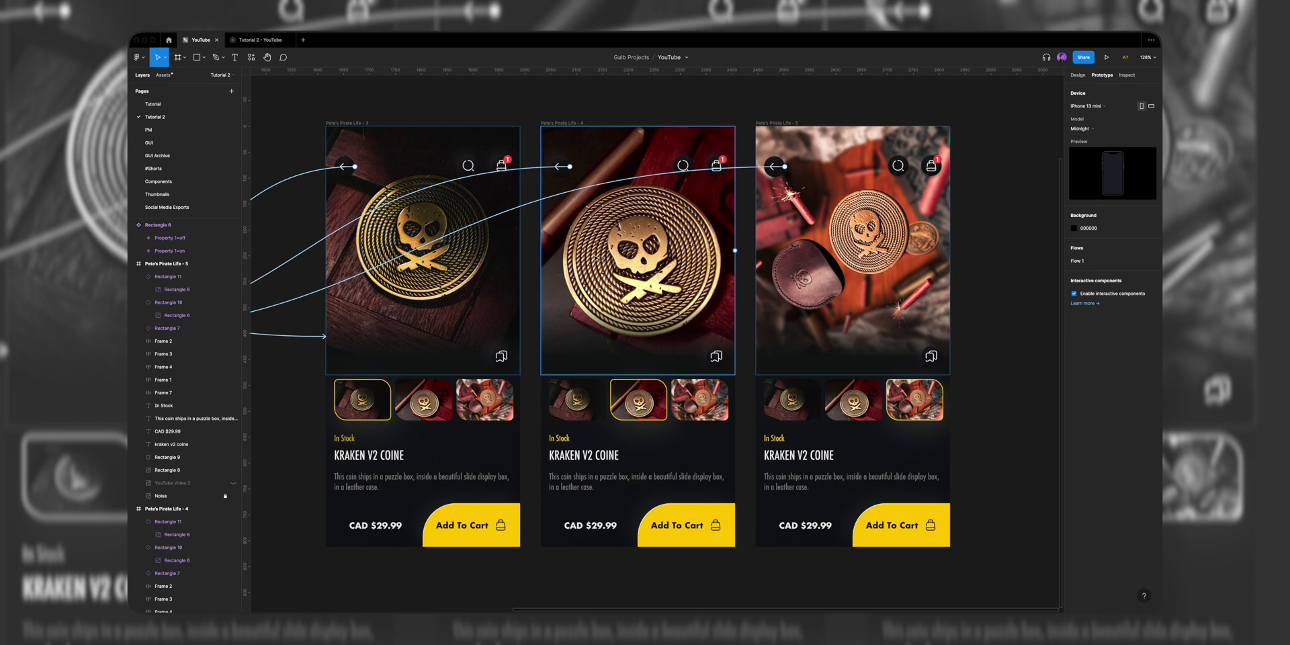
Link the second thumbnail to the second product screen on tap with Smart animate, Ease in and out
click(438, 404)
drag(452, 399, 625, 269)
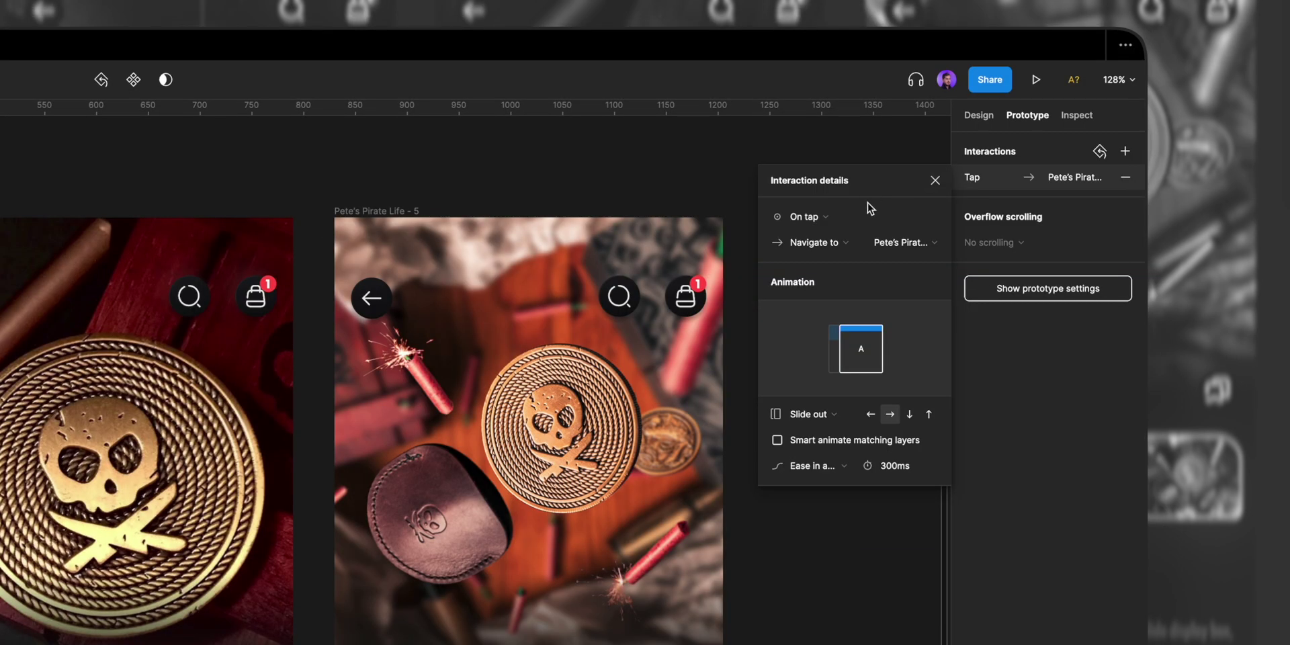
click(1017, 127)
click(850, 217)
click(834, 412)
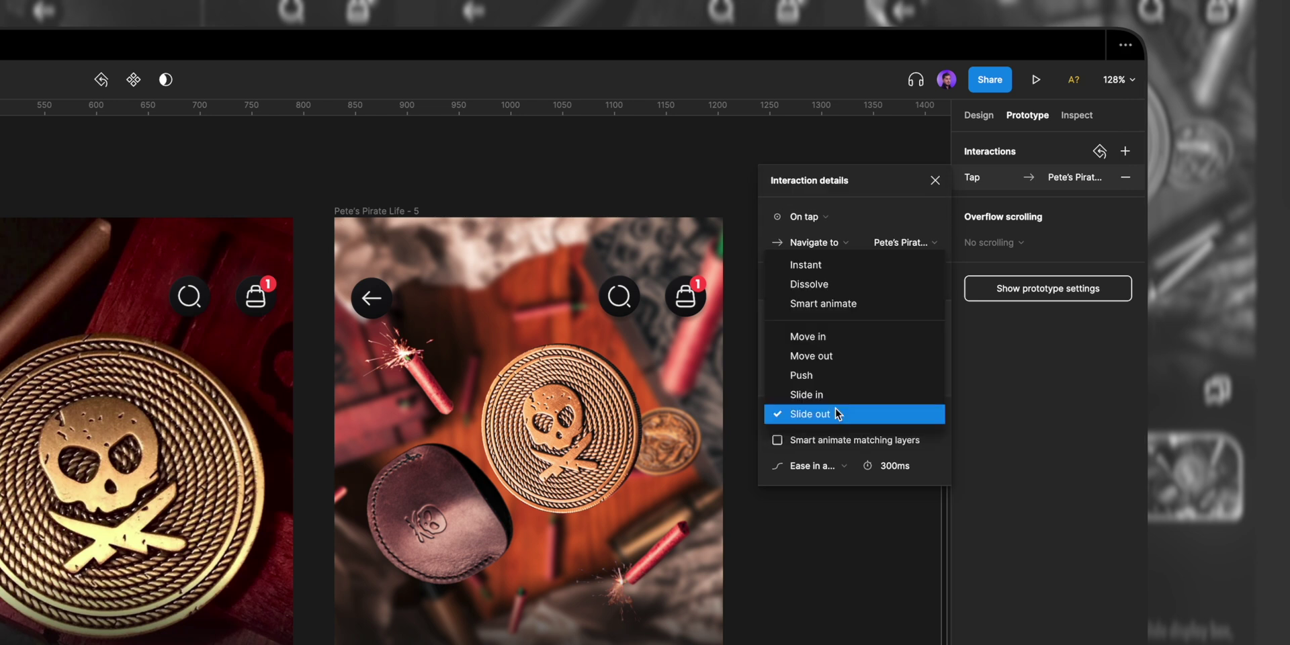
click(849, 312)
click(832, 442)
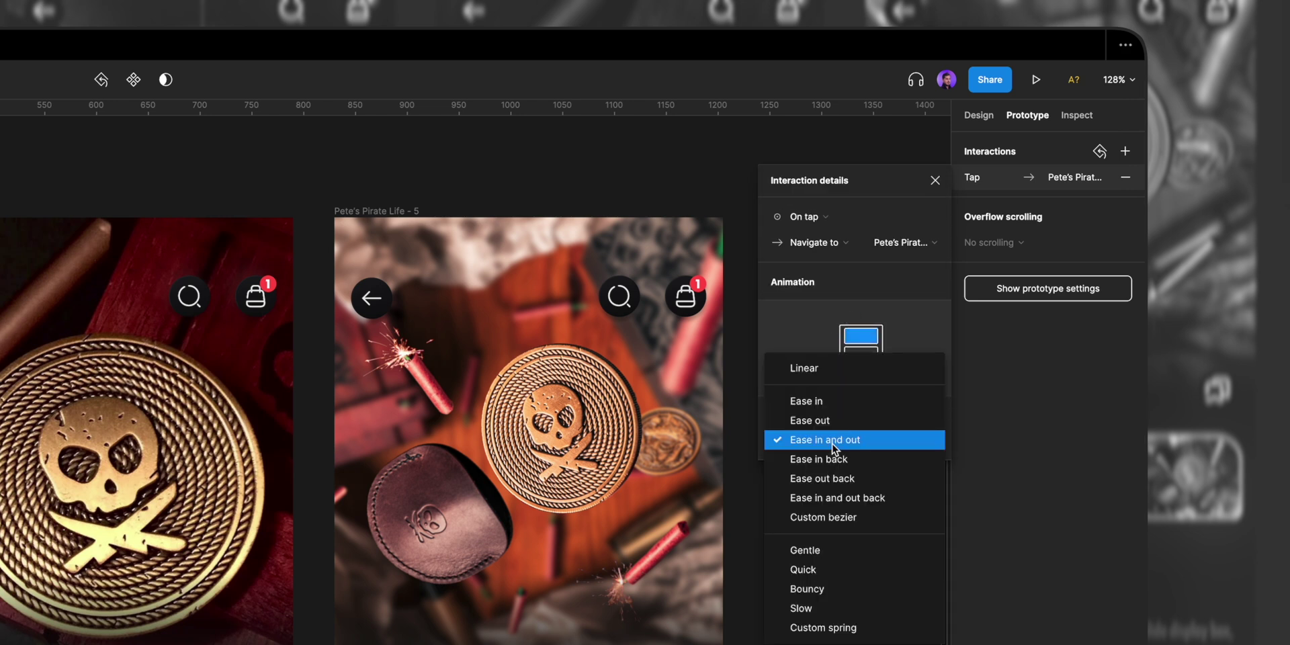
click(847, 440)
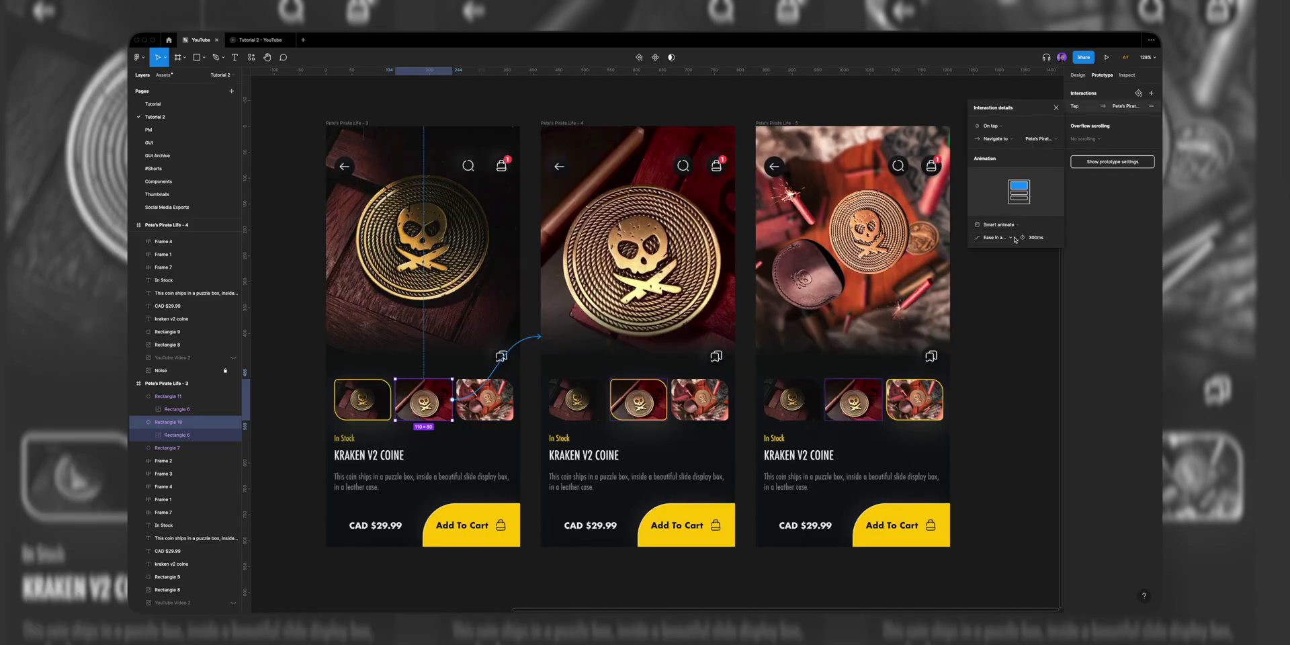
Link the third thumbnail to the third-photo page and the first thumbnail to the first-photo page
click(505, 396)
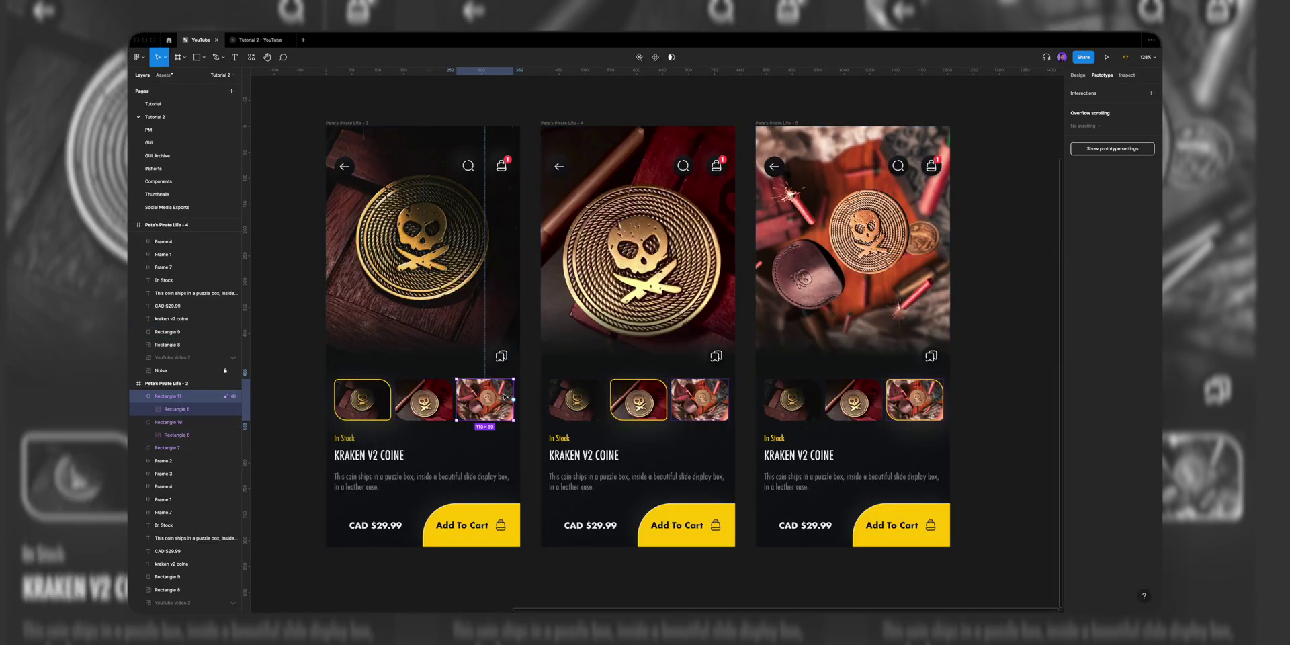
drag(514, 400, 778, 315)
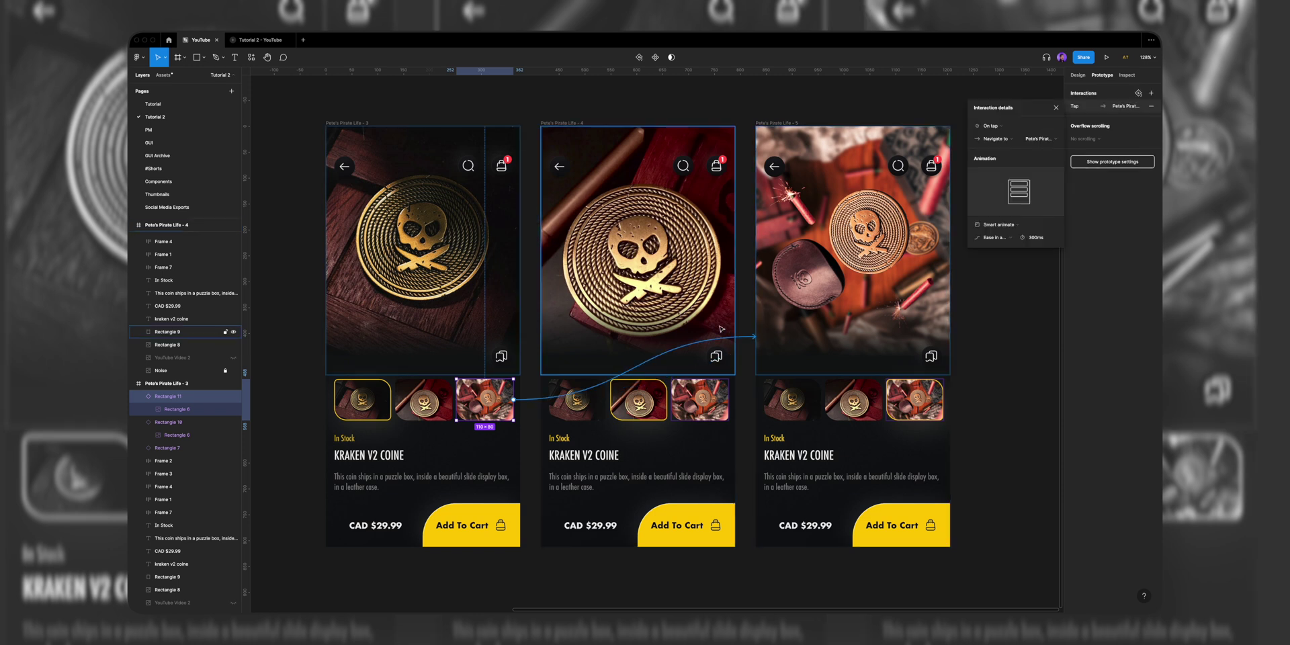
click(576, 400)
drag(606, 400, 521, 336)
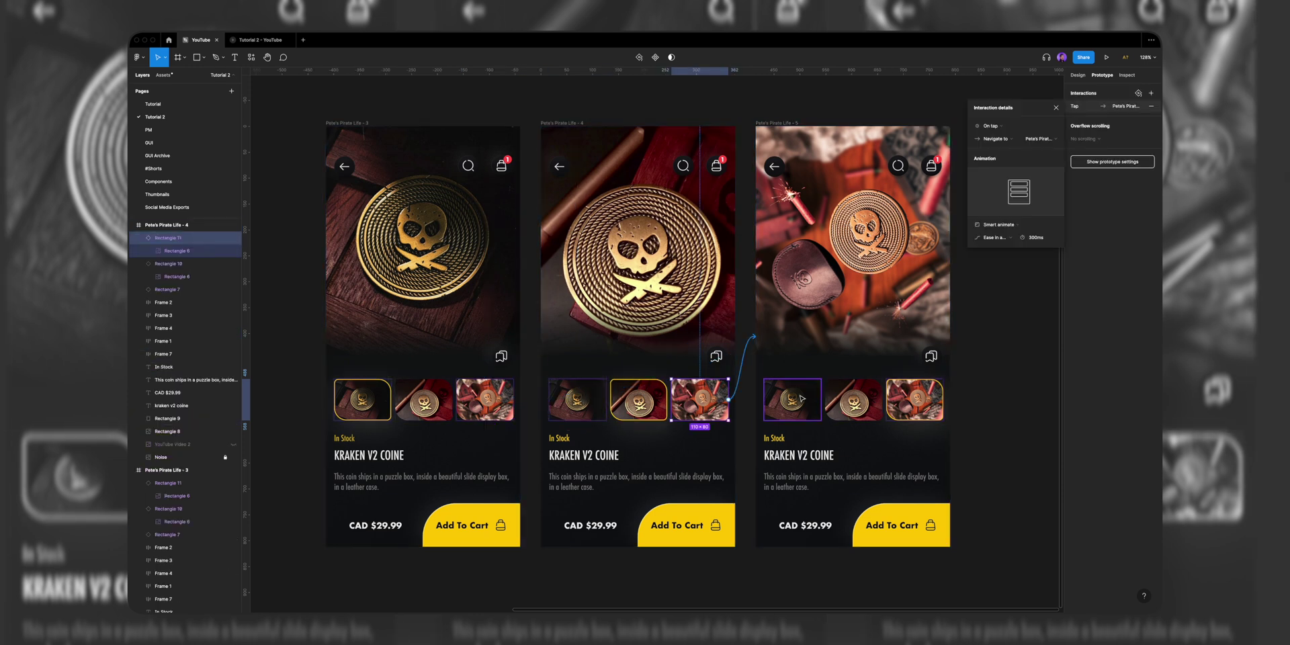
key(Escape)
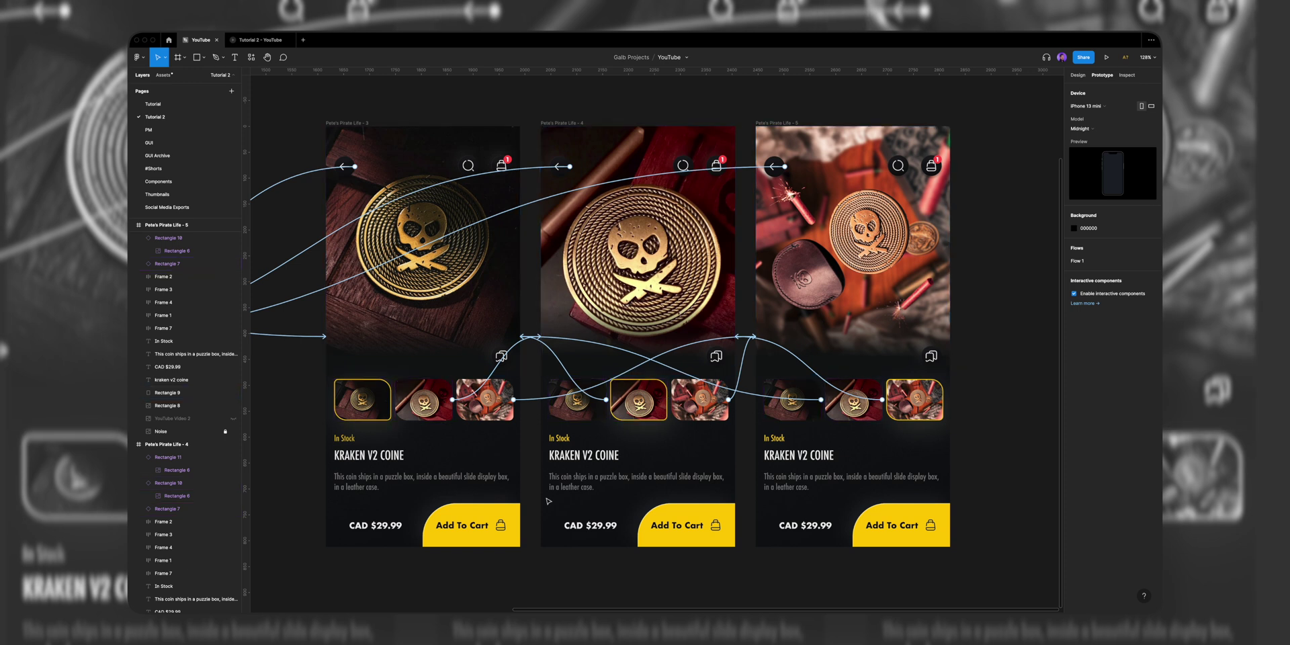
Play the prototype and tap the third, second and first thumbnails to check the photo swaps
click(1106, 58)
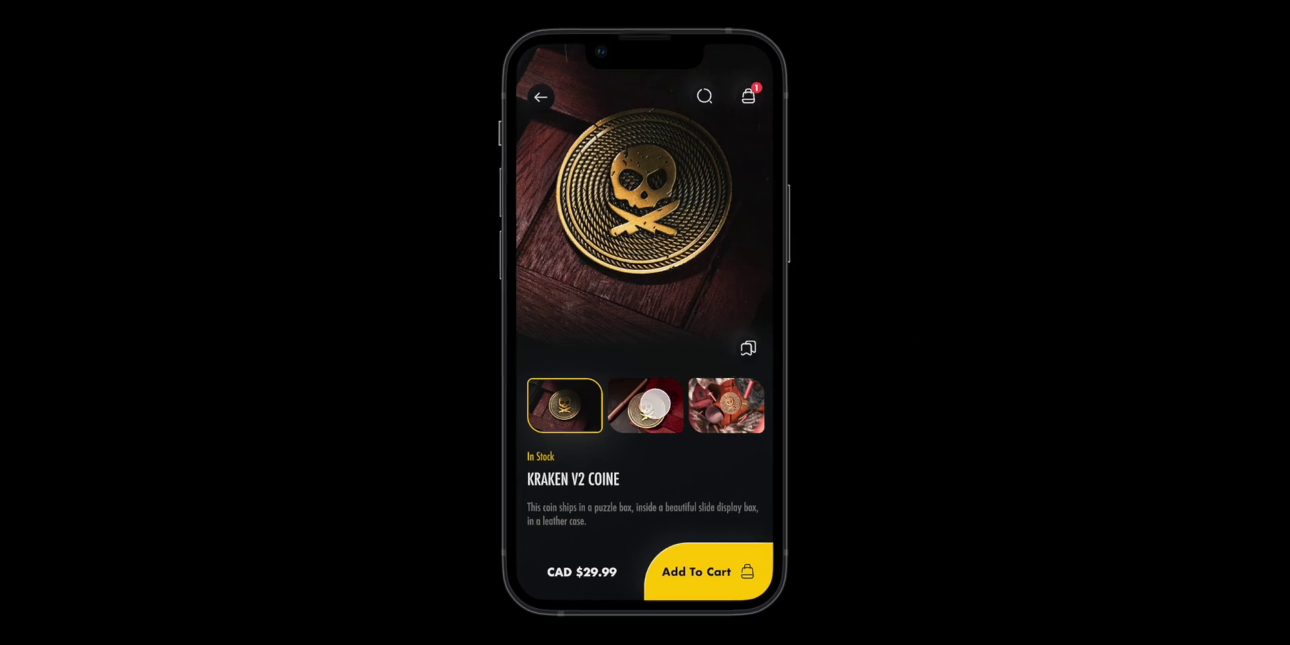
click(722, 421)
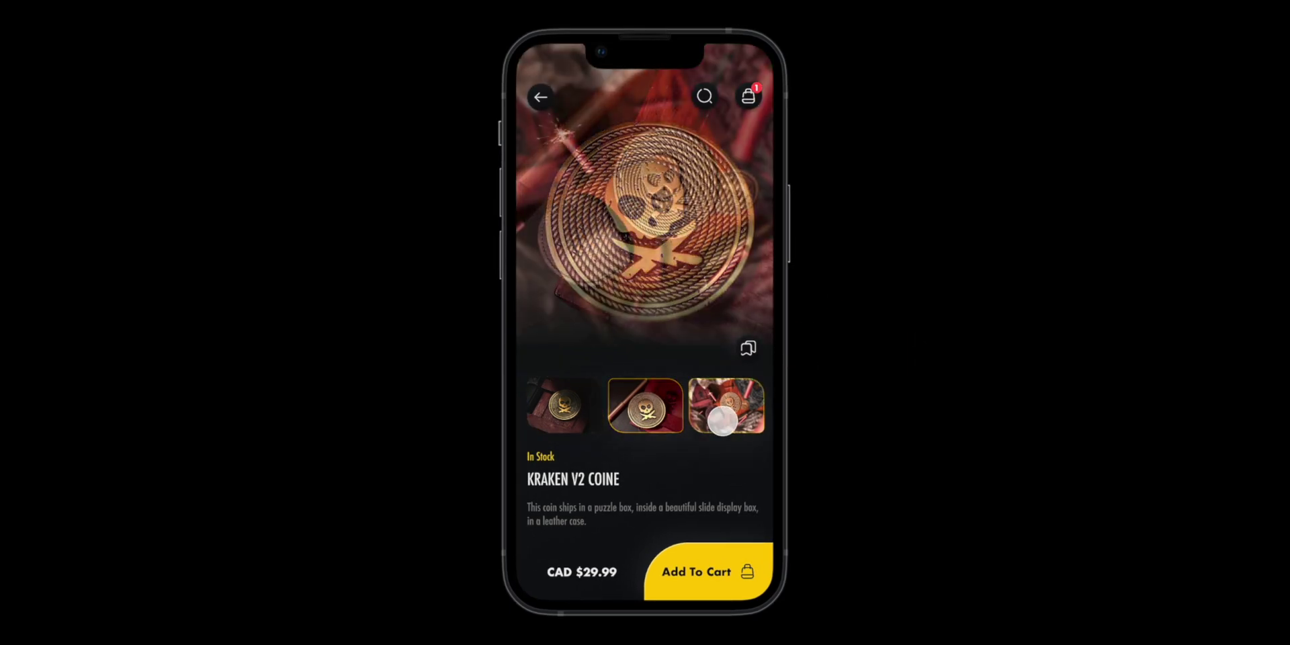
click(665, 422)
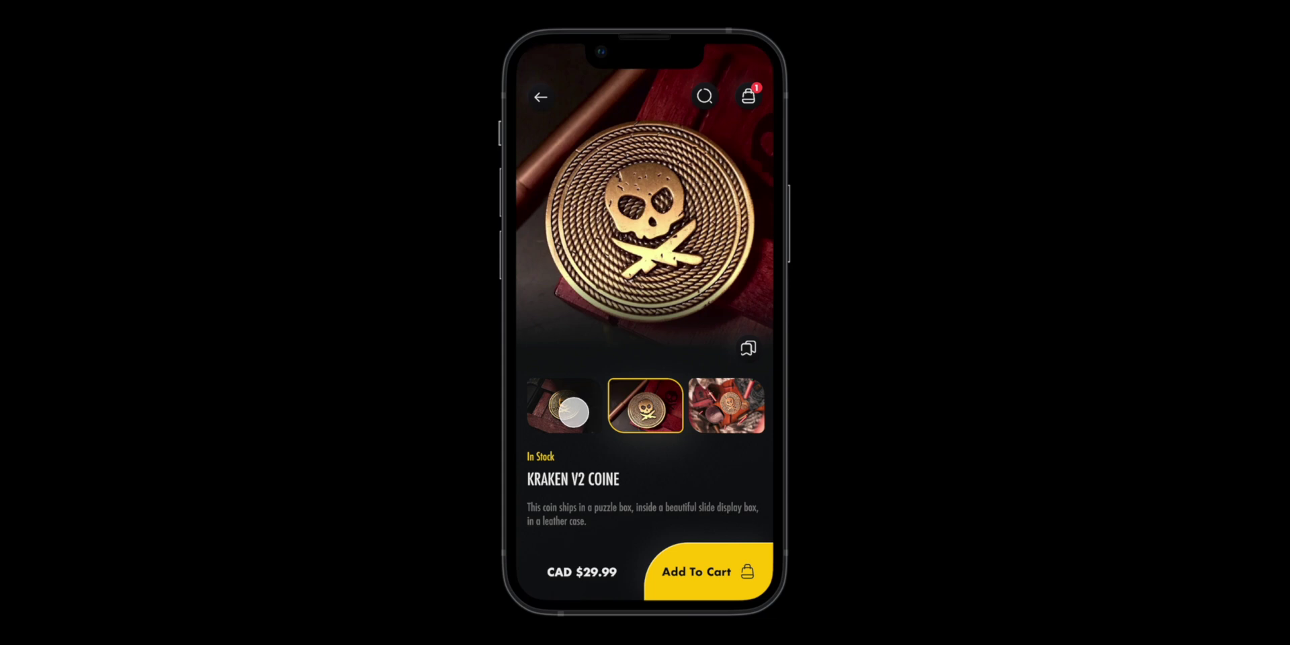
click(572, 411)
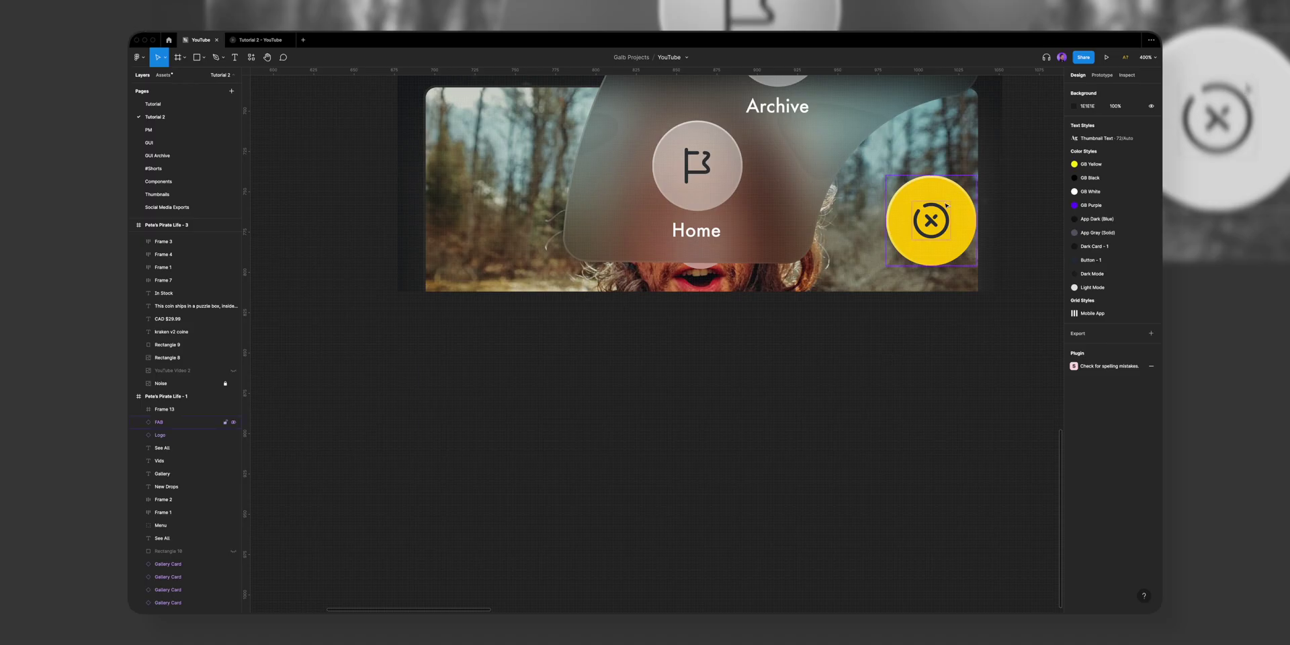
Select the yellow floating action button component on the home screen
click(947, 205)
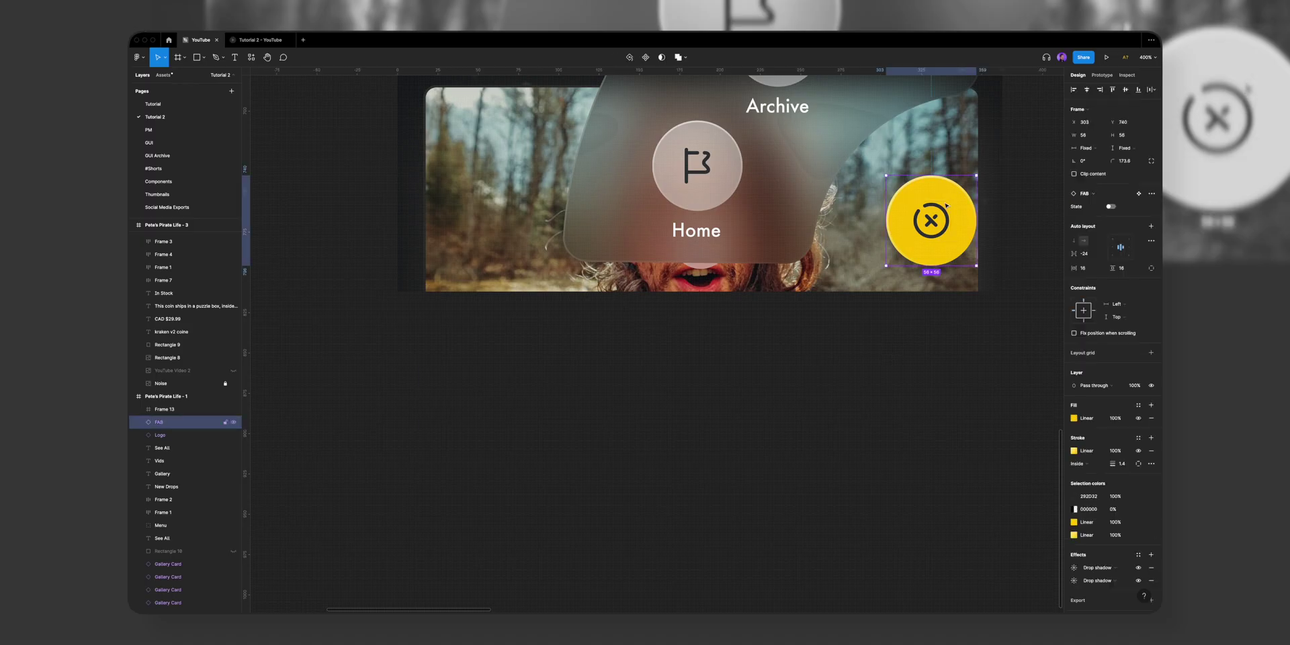
Check the action button's State variants and duplicate the first home screen frame
click(1110, 208)
click(1110, 208)
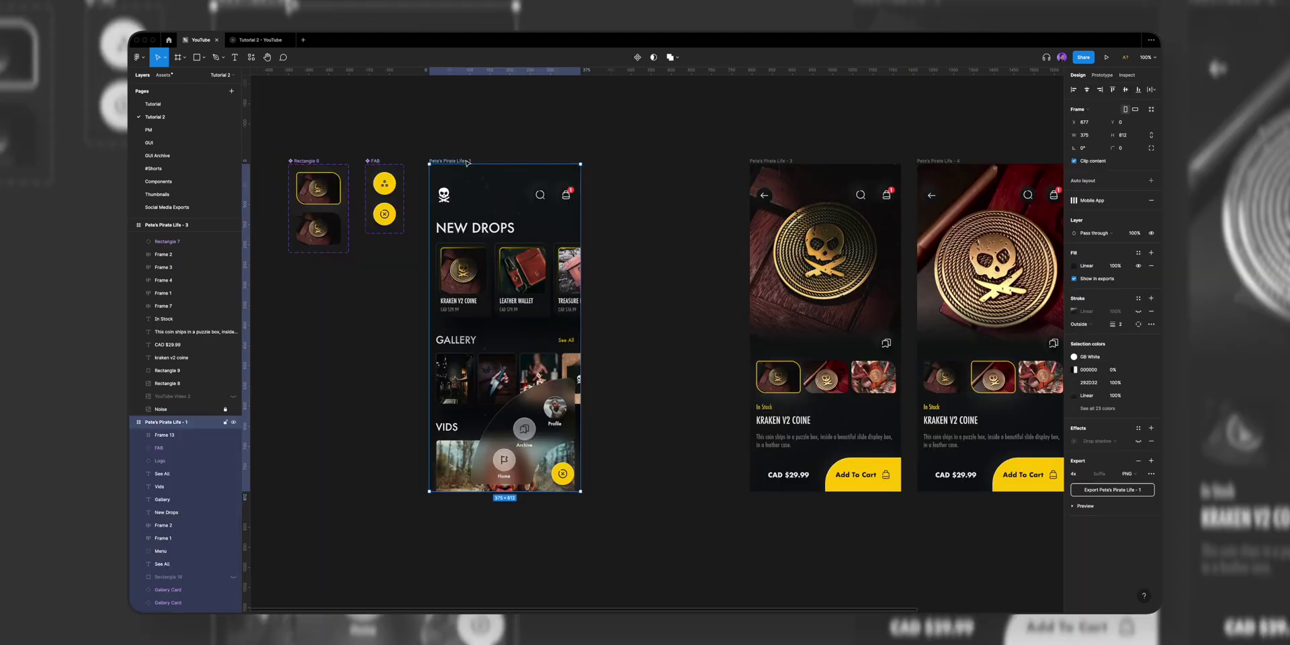
key(ctrl+d)
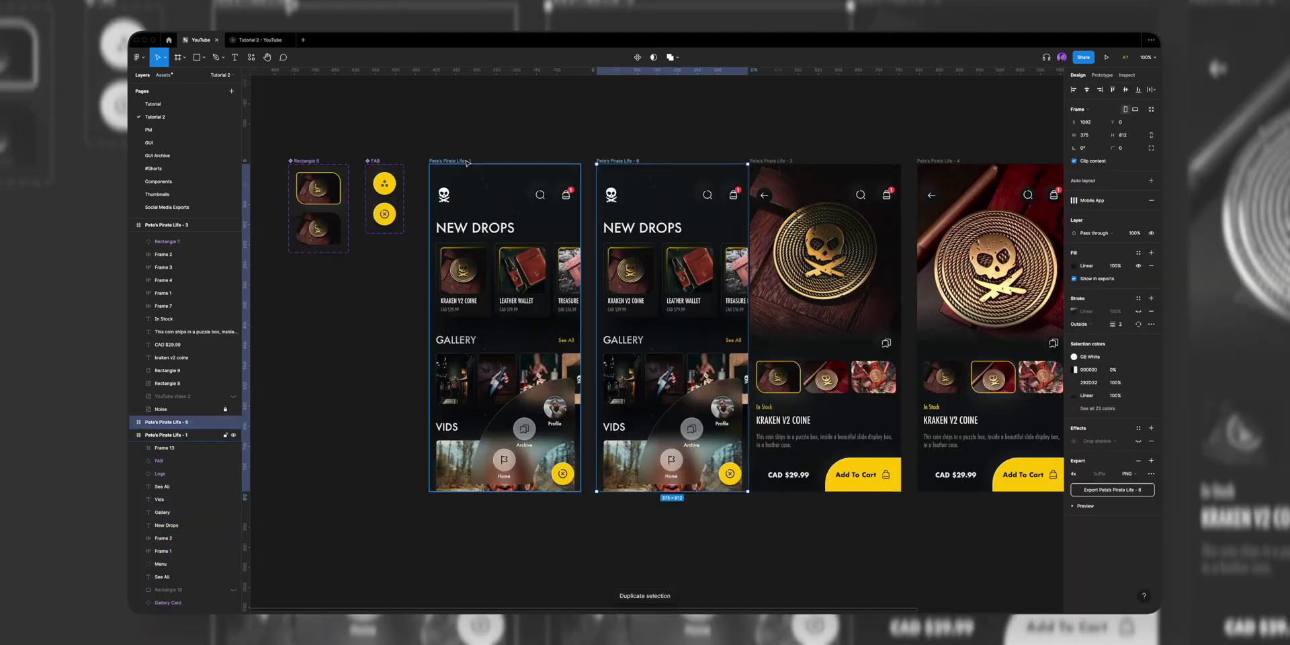
key(minus)
Shift the three product page frames further right to make room
click(727, 248)
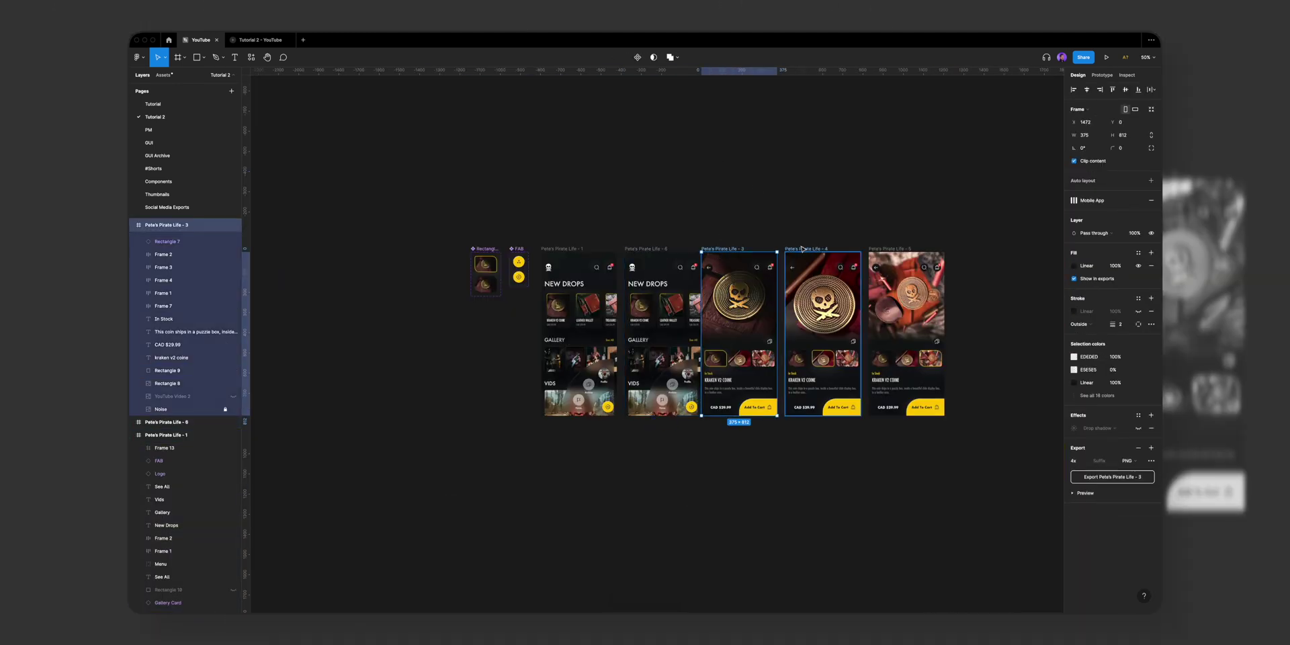
shift+click(807, 248)
shift+click(887, 249)
drag(744, 249, 855, 248)
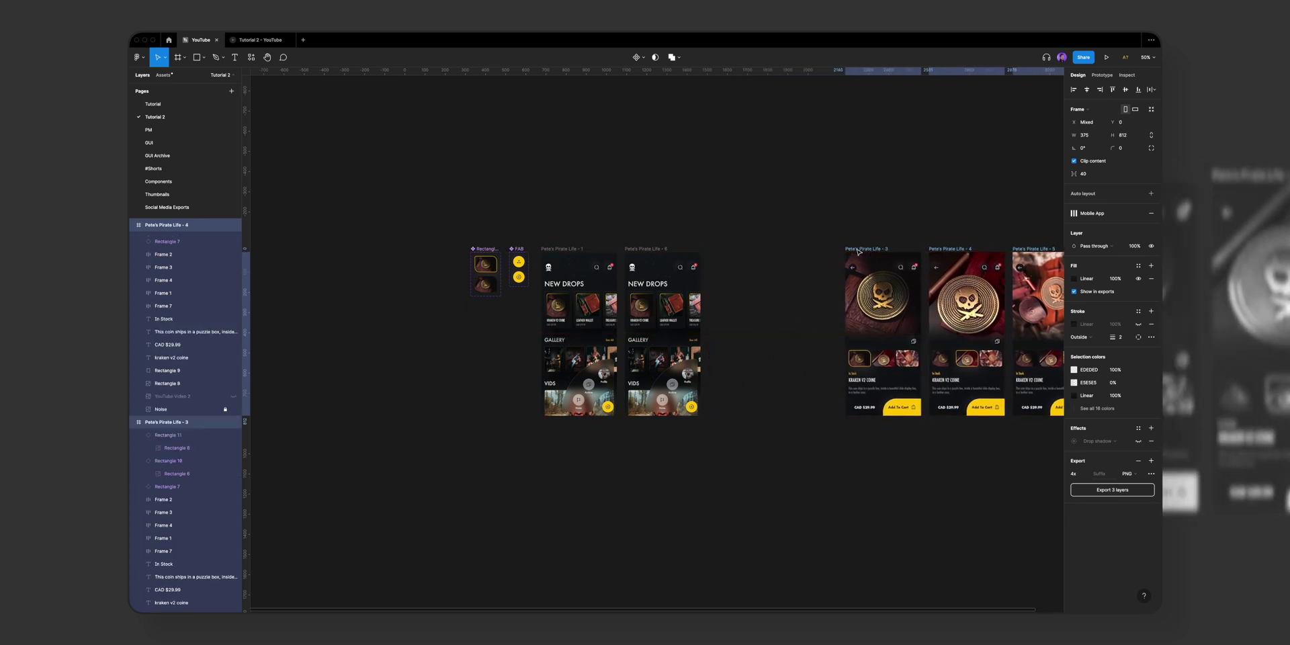
Rotate the first home screen's radial menu group to about -56° out of view
scroll(593, 343, up, 5)
click(630, 487)
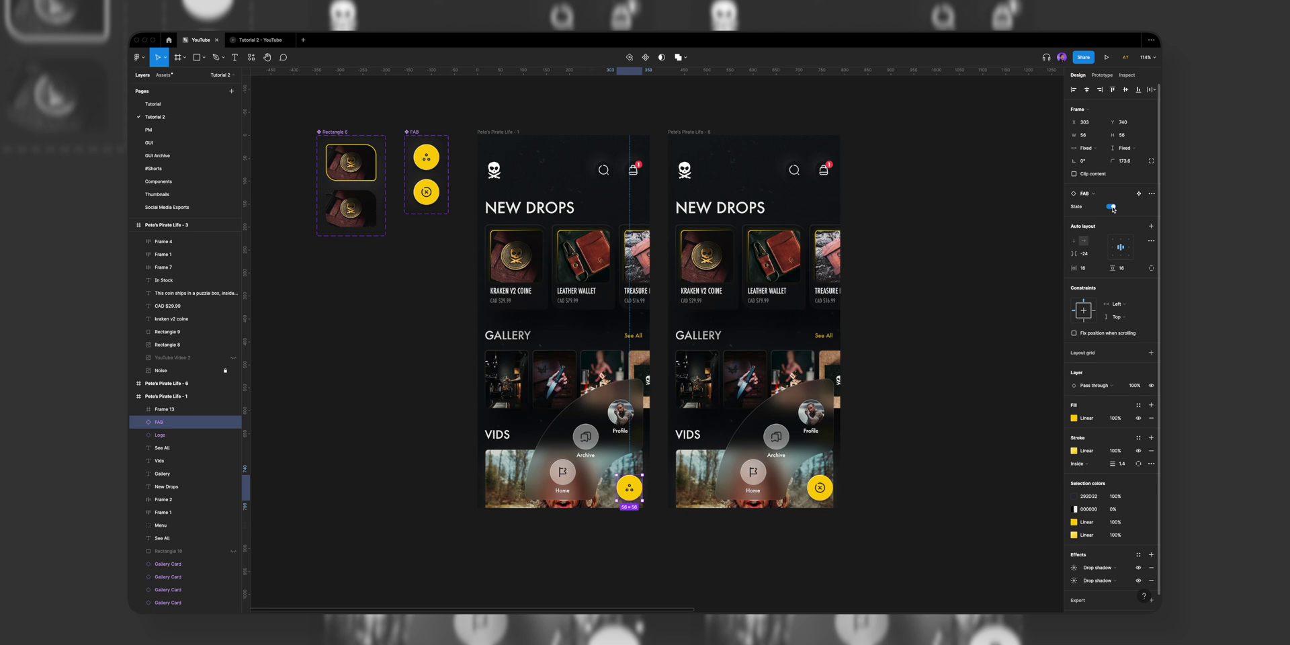
click(585, 418)
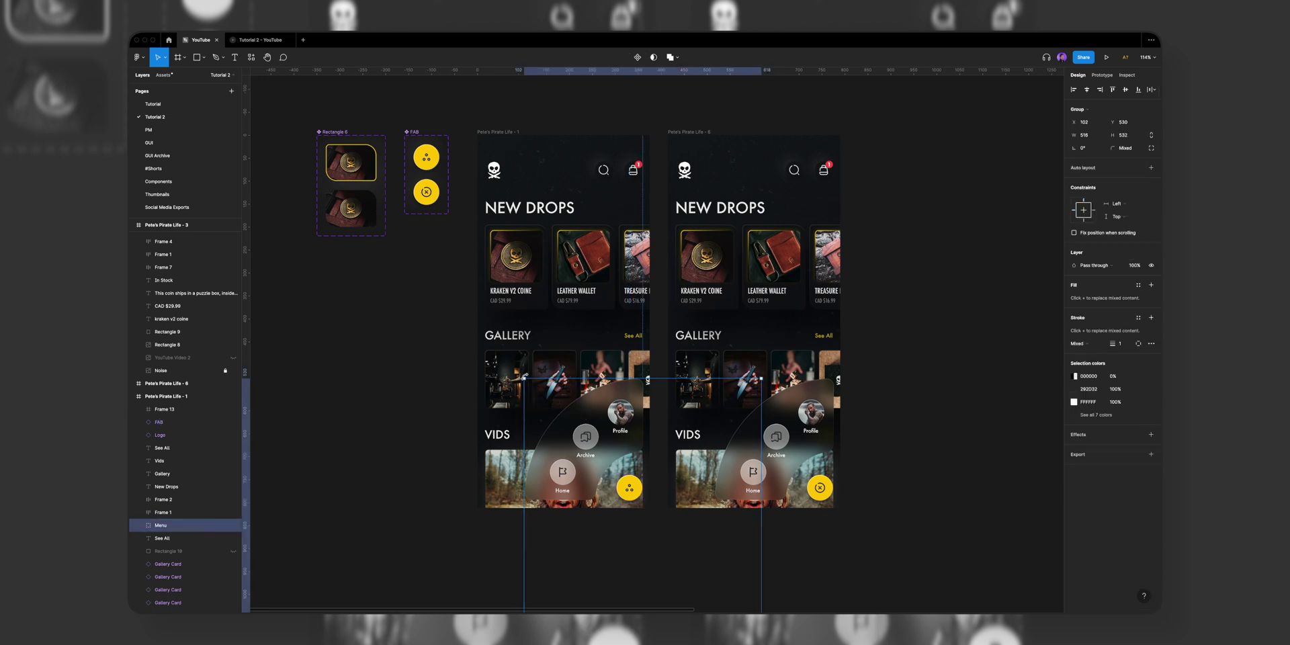
drag(525, 376, 723, 446)
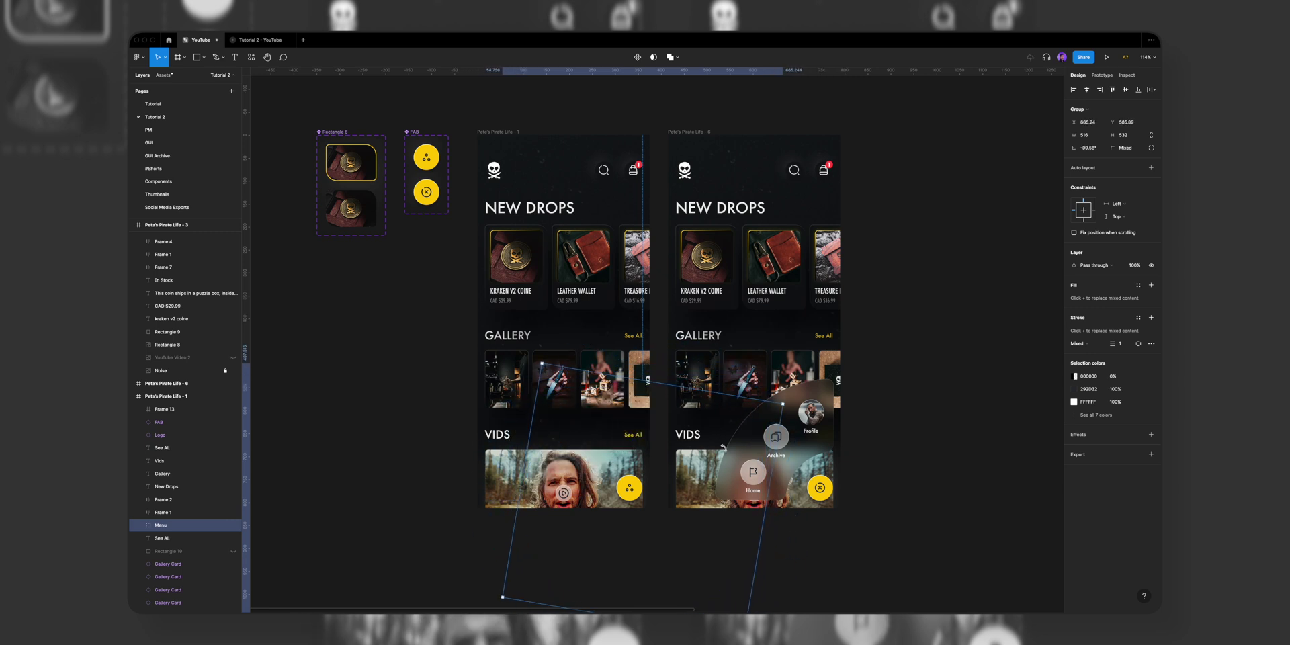
click(999, 365)
scroll(1000, 365, down, 2)
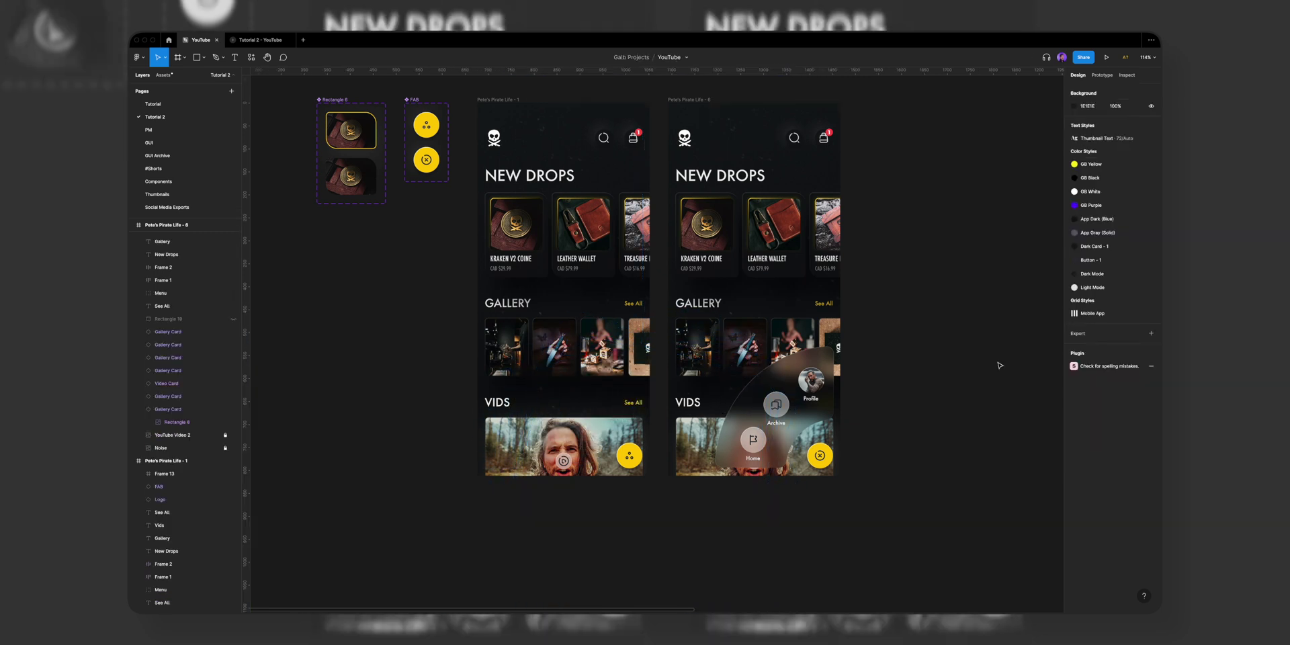
key(super+y)
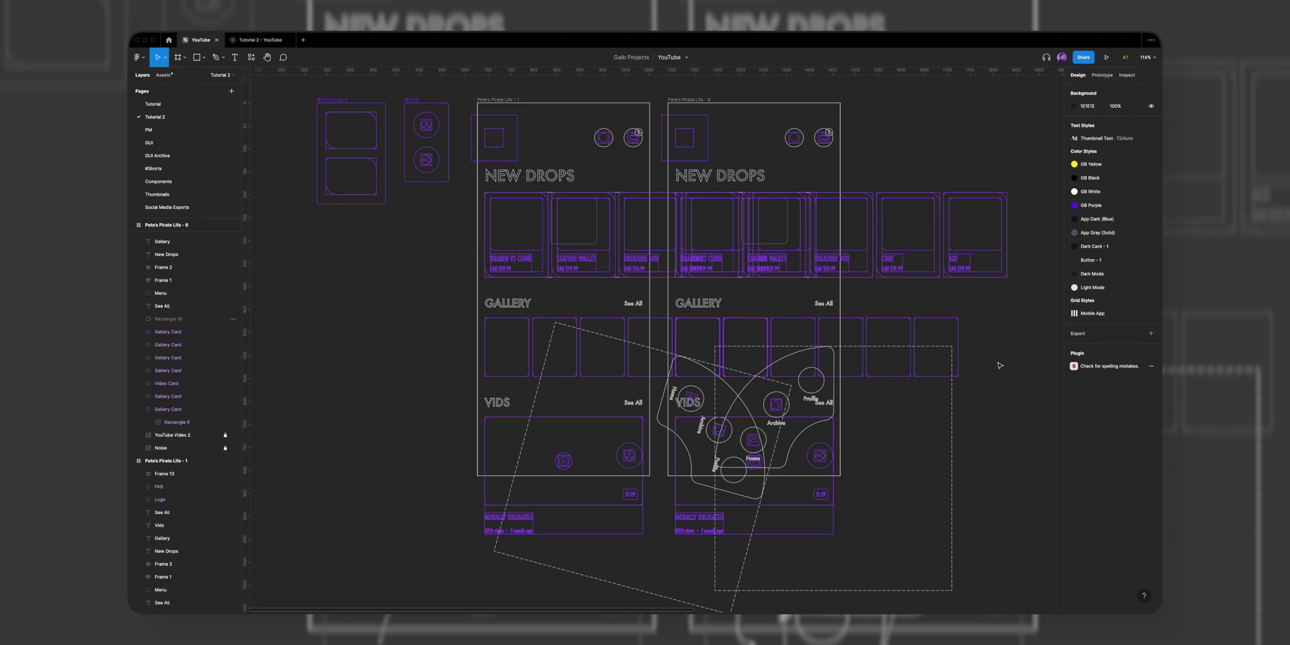
key(super+y)
Set the first action button's tap to Smart animate with Ease in and out back, 500ms
click(1101, 74)
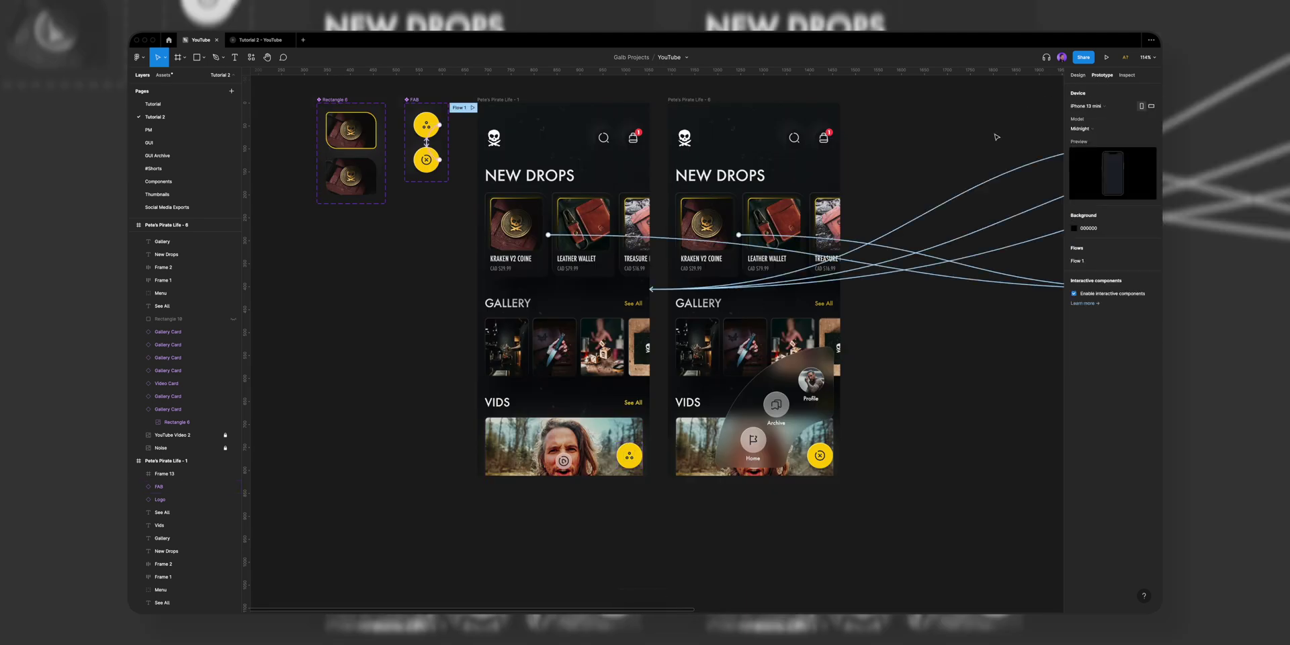
click(637, 461)
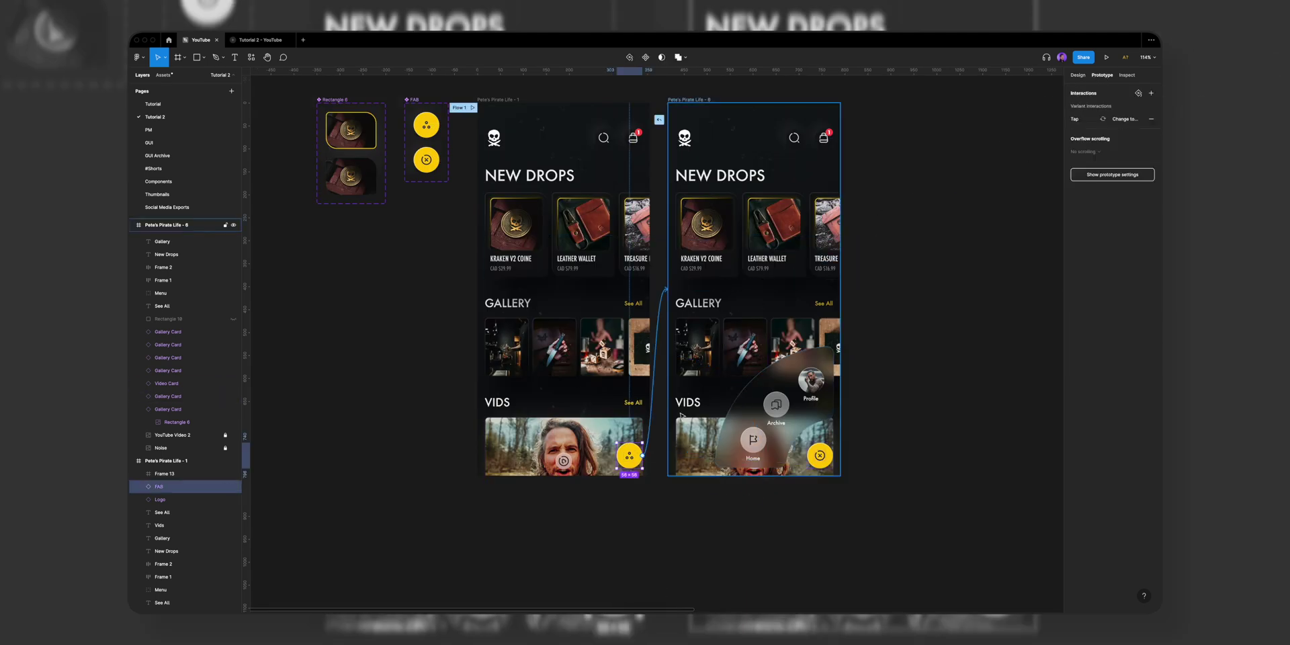
scroll(925, 216, left, 5)
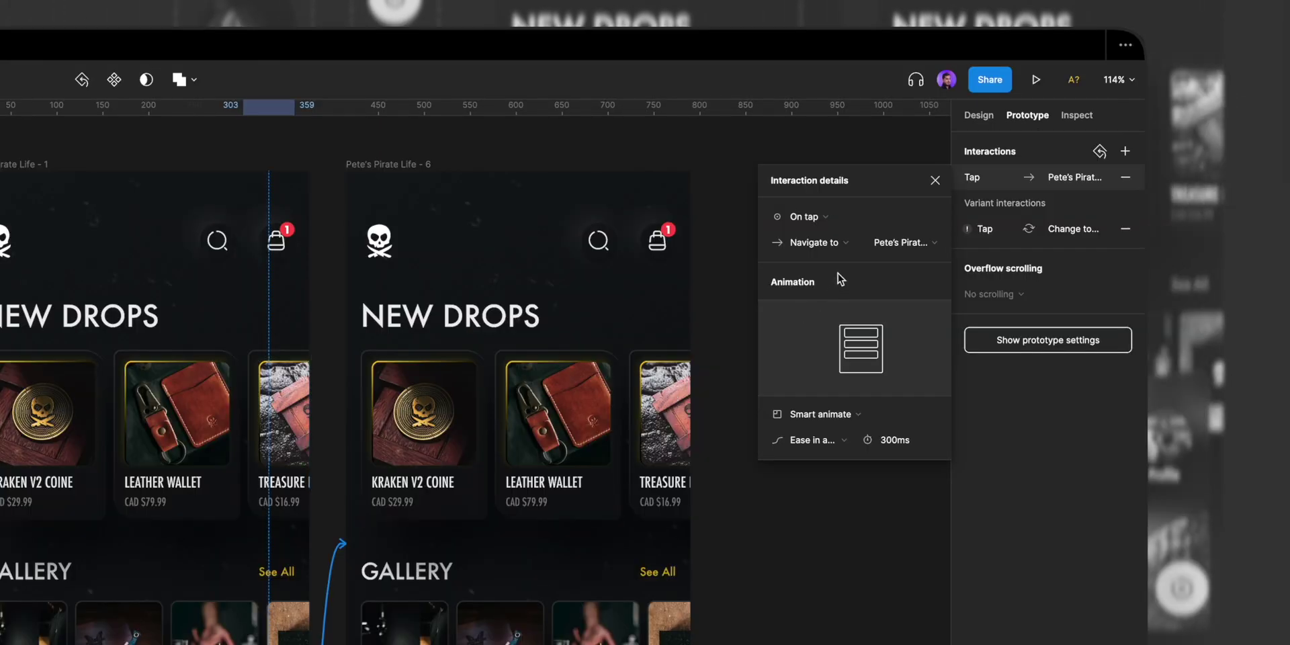
click(805, 217)
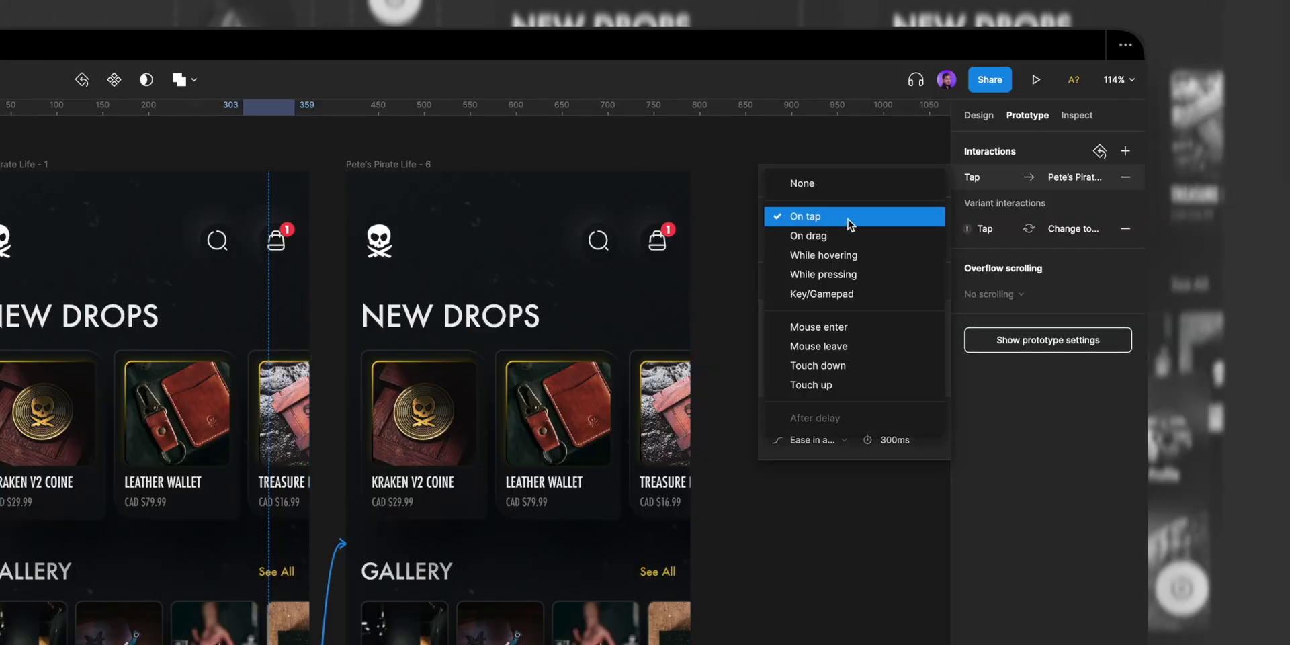
click(849, 224)
click(840, 414)
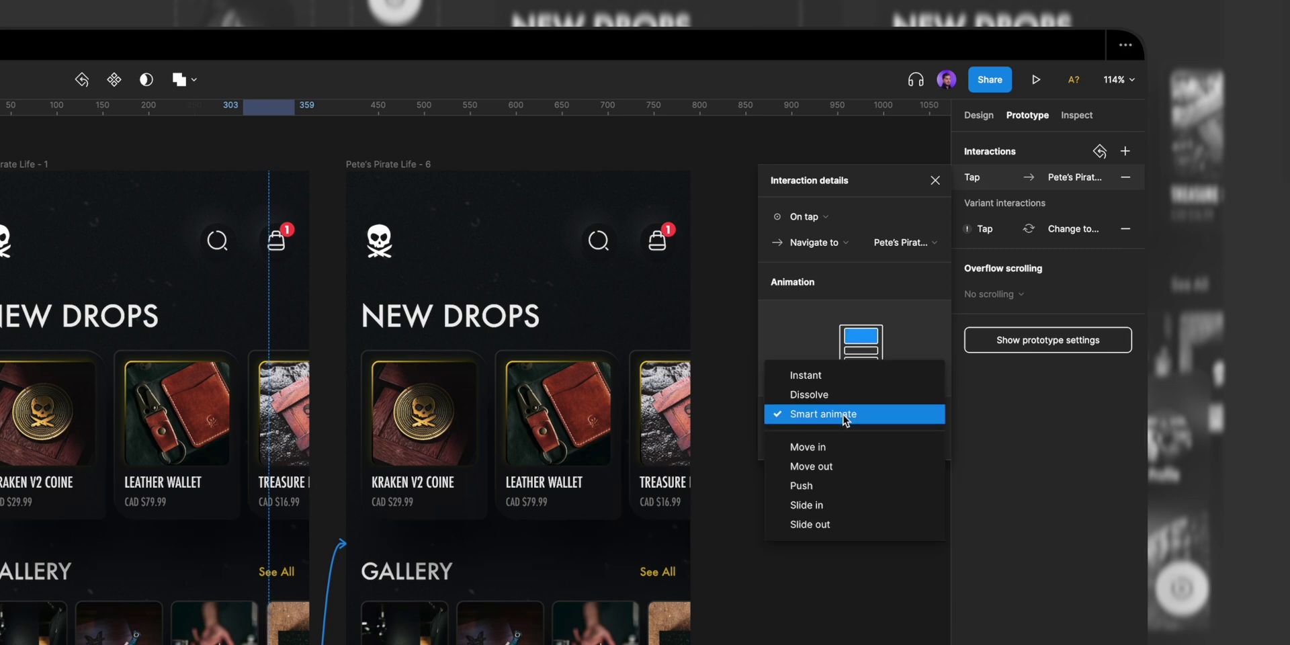
click(840, 414)
click(841, 441)
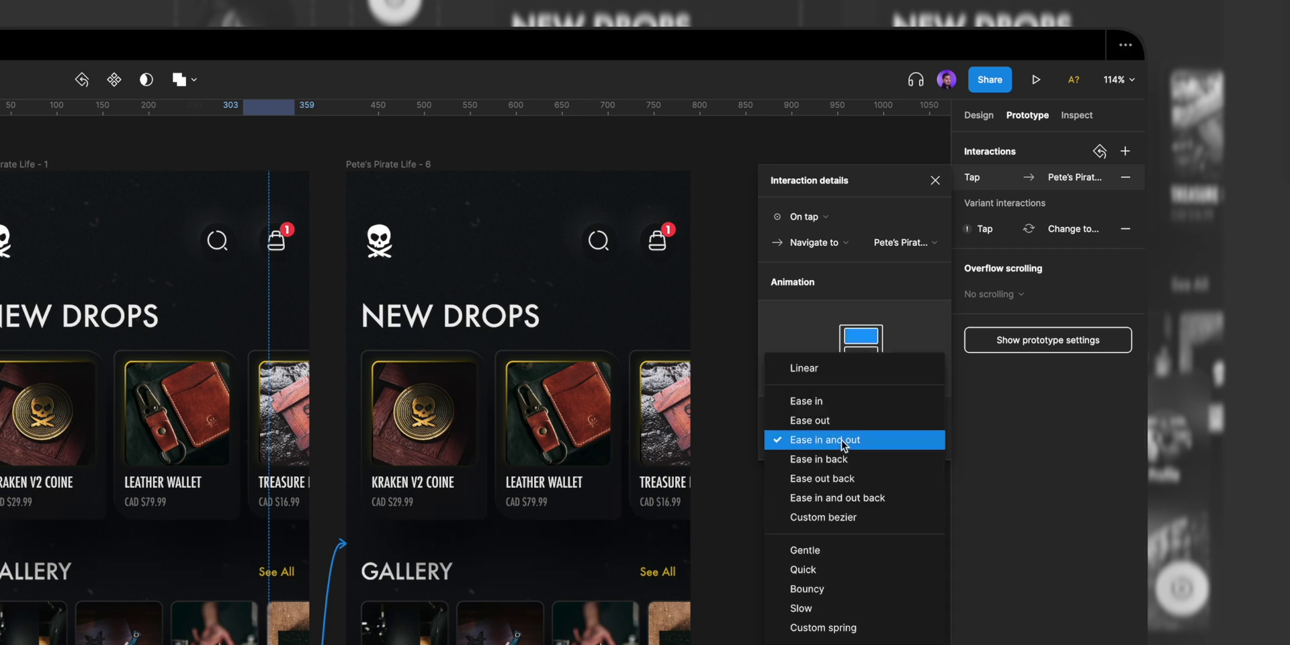
click(842, 498)
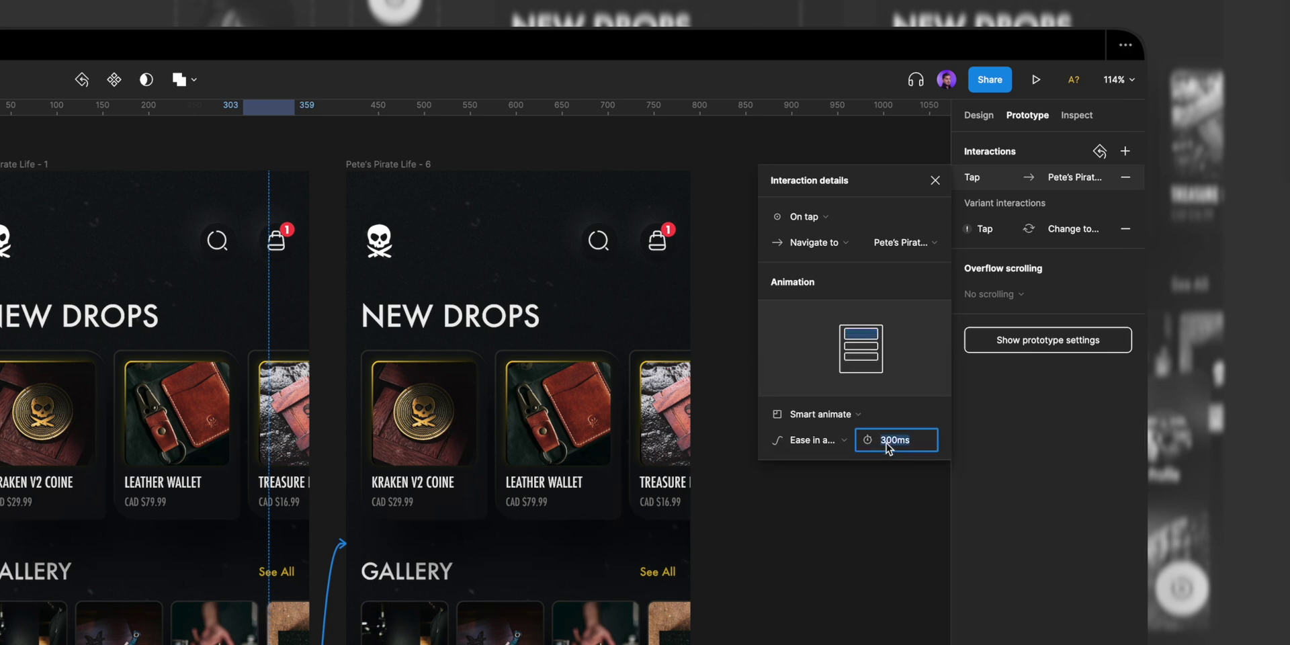
text(500)
key(Return)
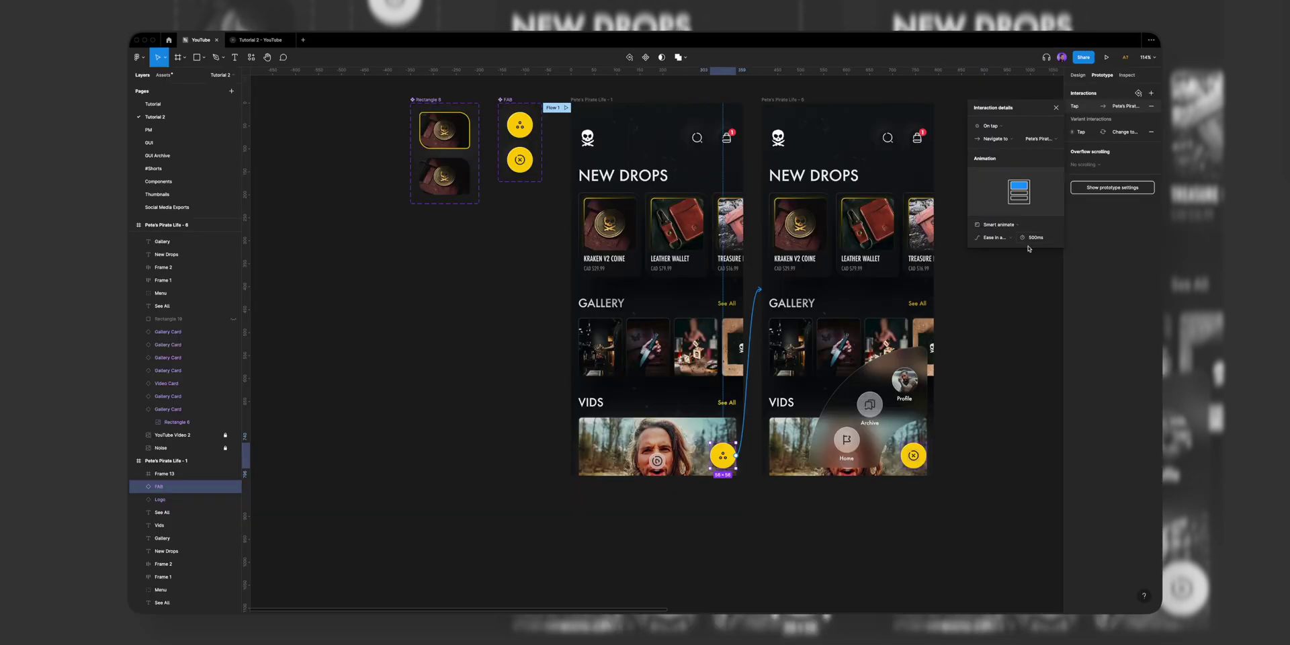
Link the open-menu screen's action button back to the first home screen
click(1028, 249)
click(914, 457)
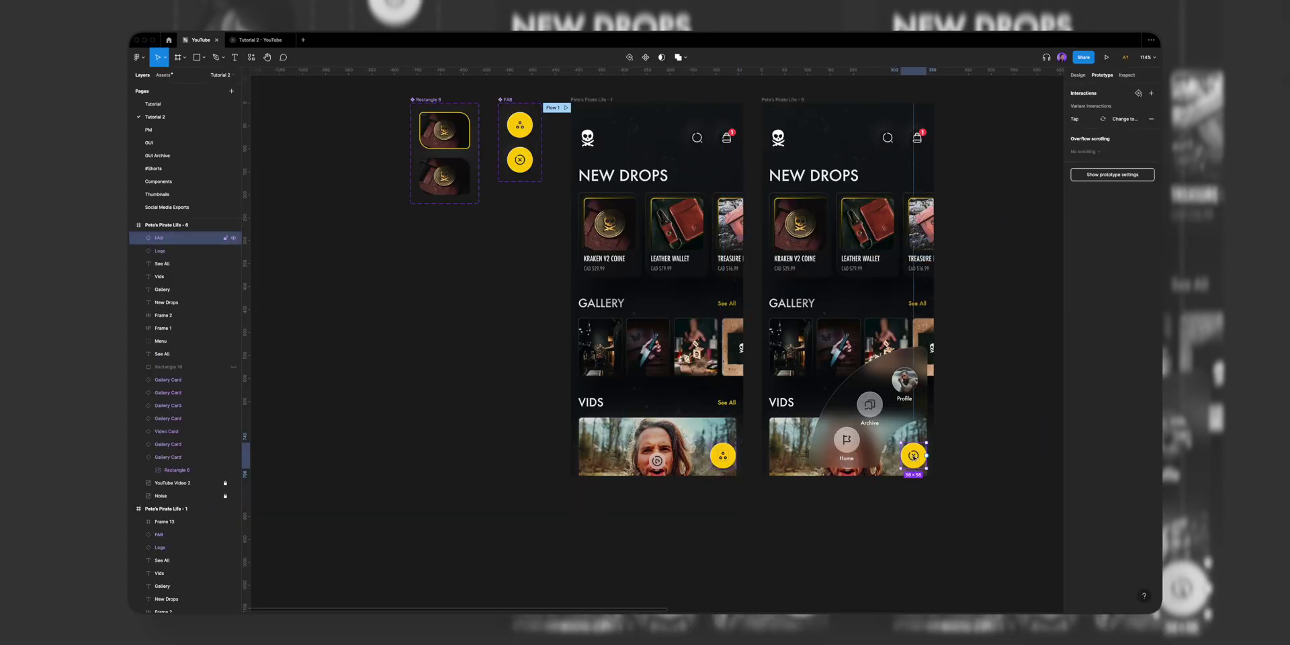
drag(926, 456, 733, 303)
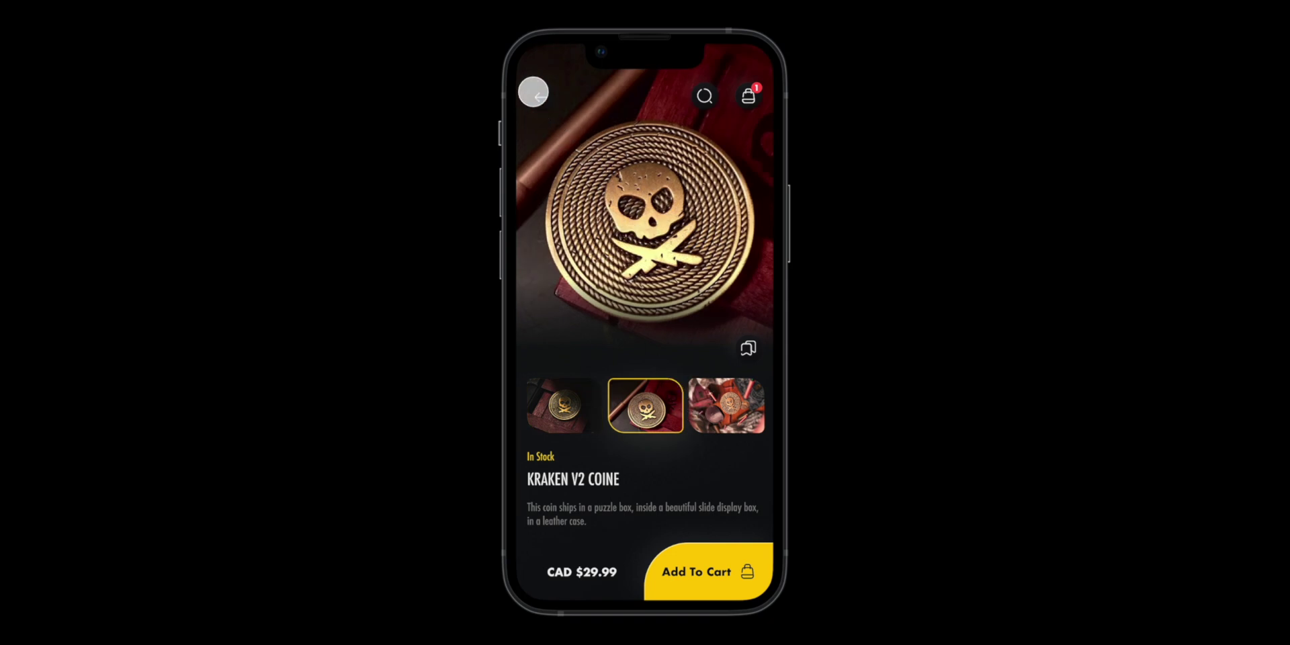
In the prototype preview, go back from the Kraken V2 Coine page to the home screen
click(533, 94)
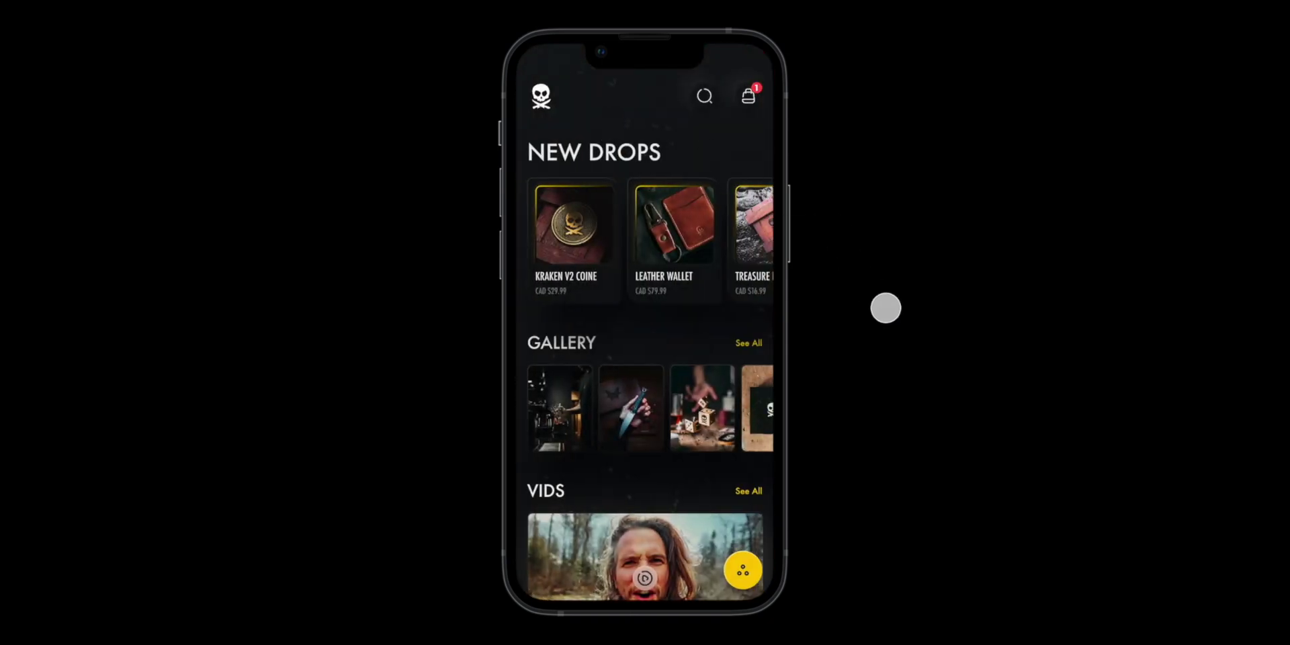